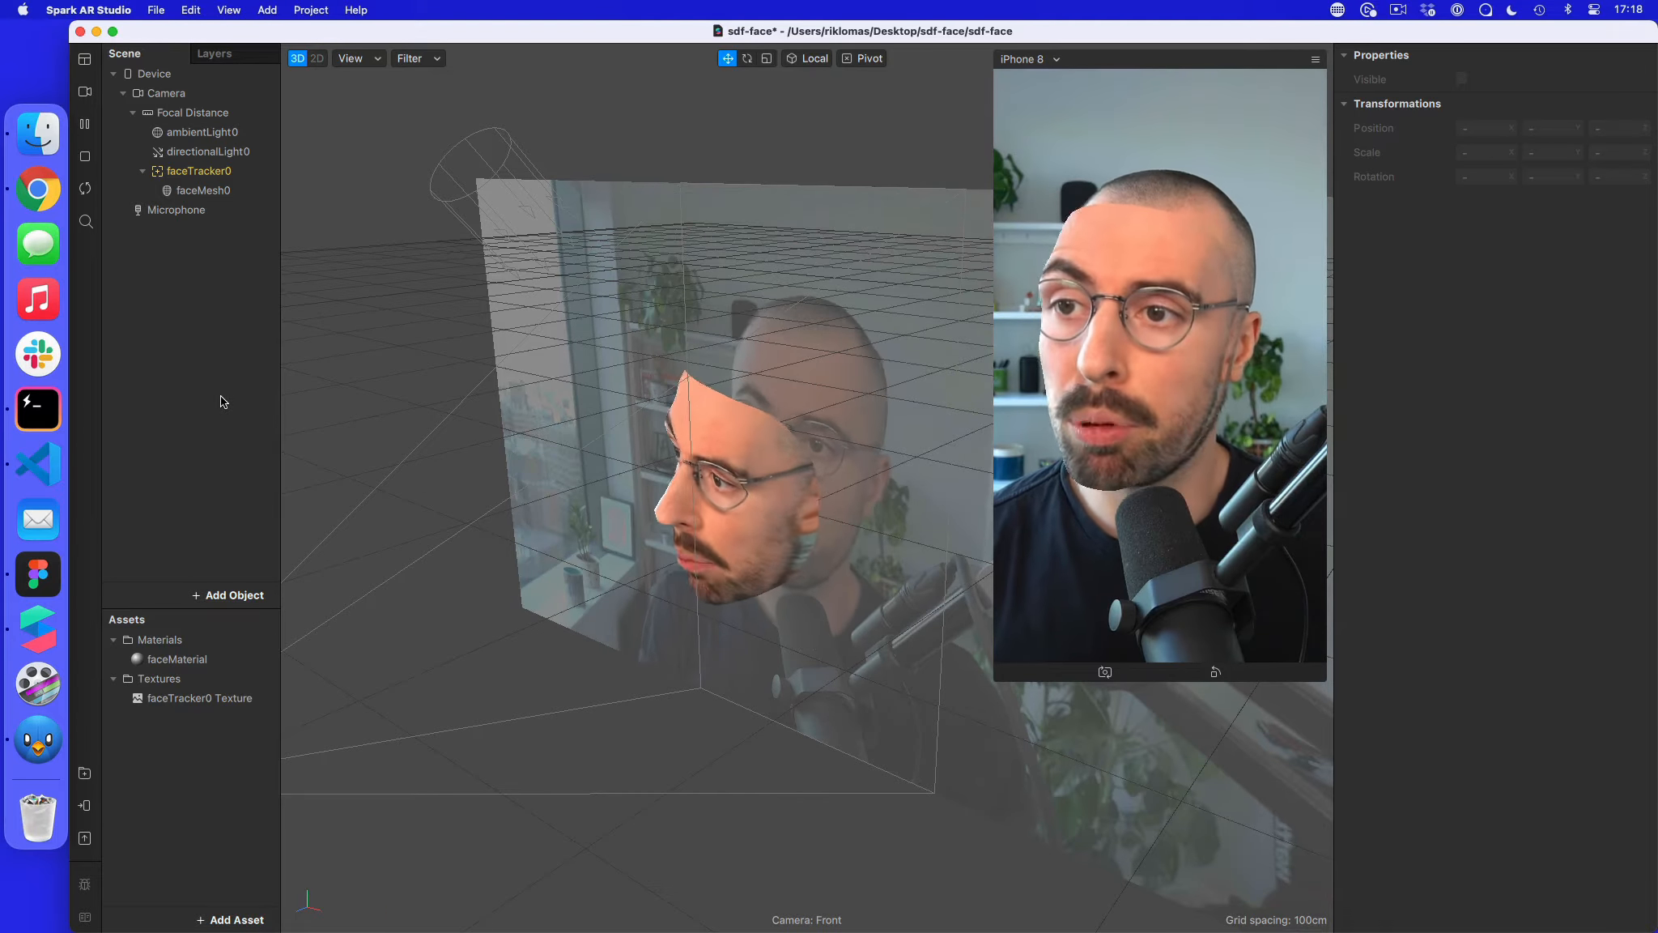
# - Examine faceMesh0's properties, faceMaterial's settings and the face mesh template in Figma, and return to Spark AR Studio
pyautogui.click(224, 174)
pyautogui.click(225, 186)
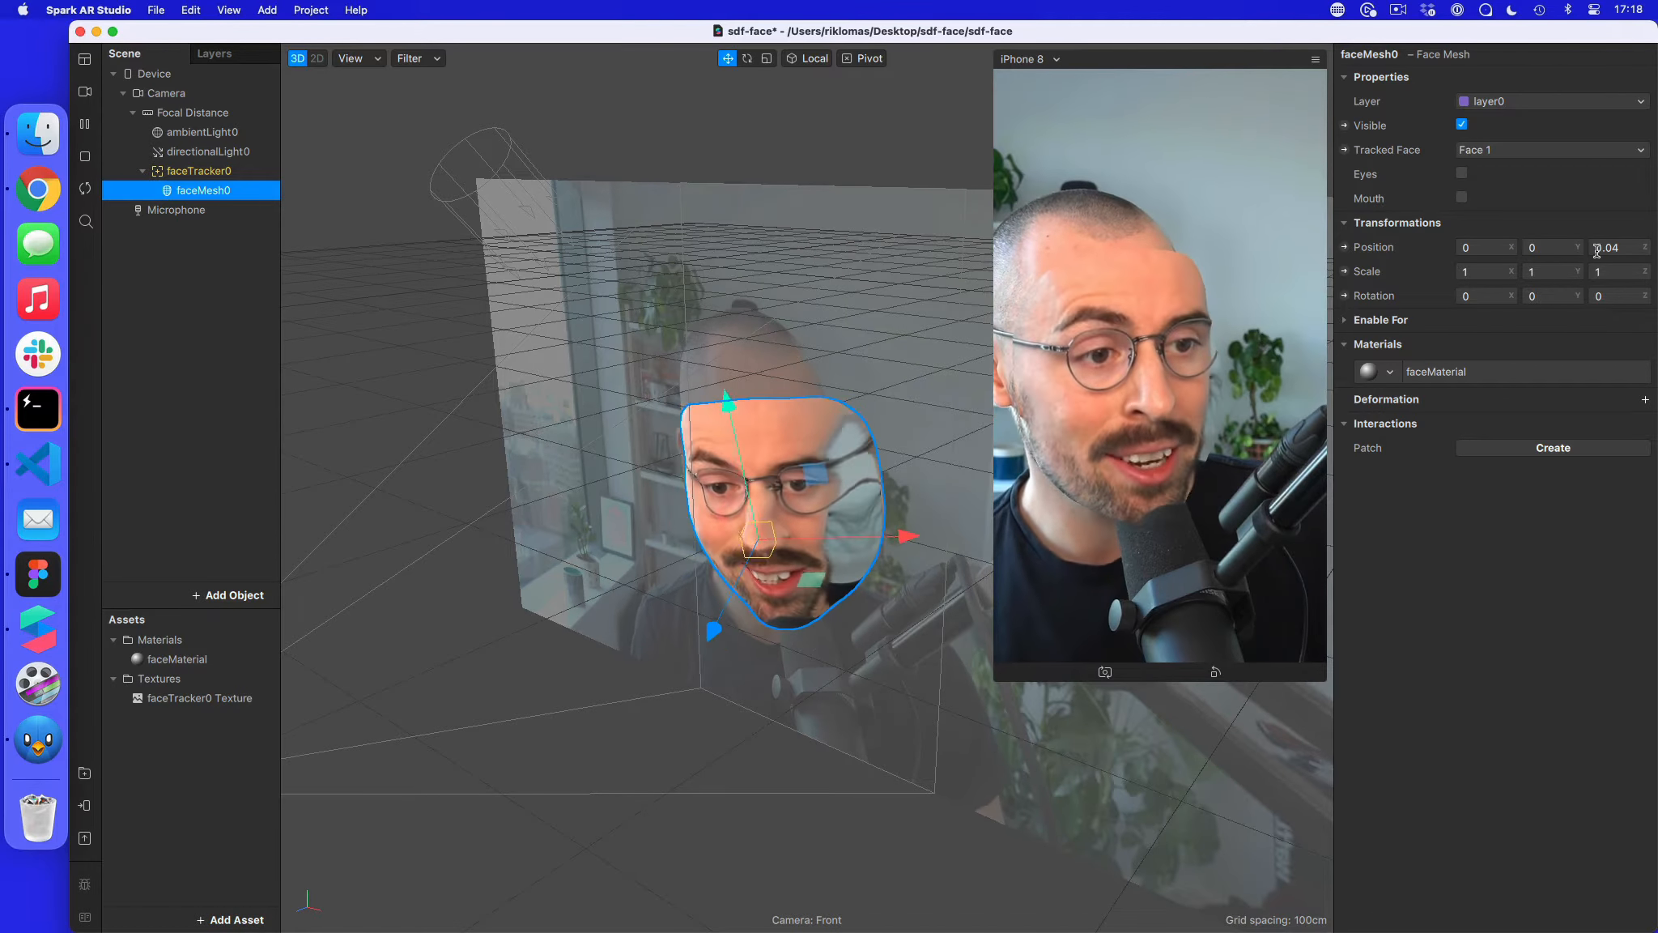
pyautogui.click(211, 659)
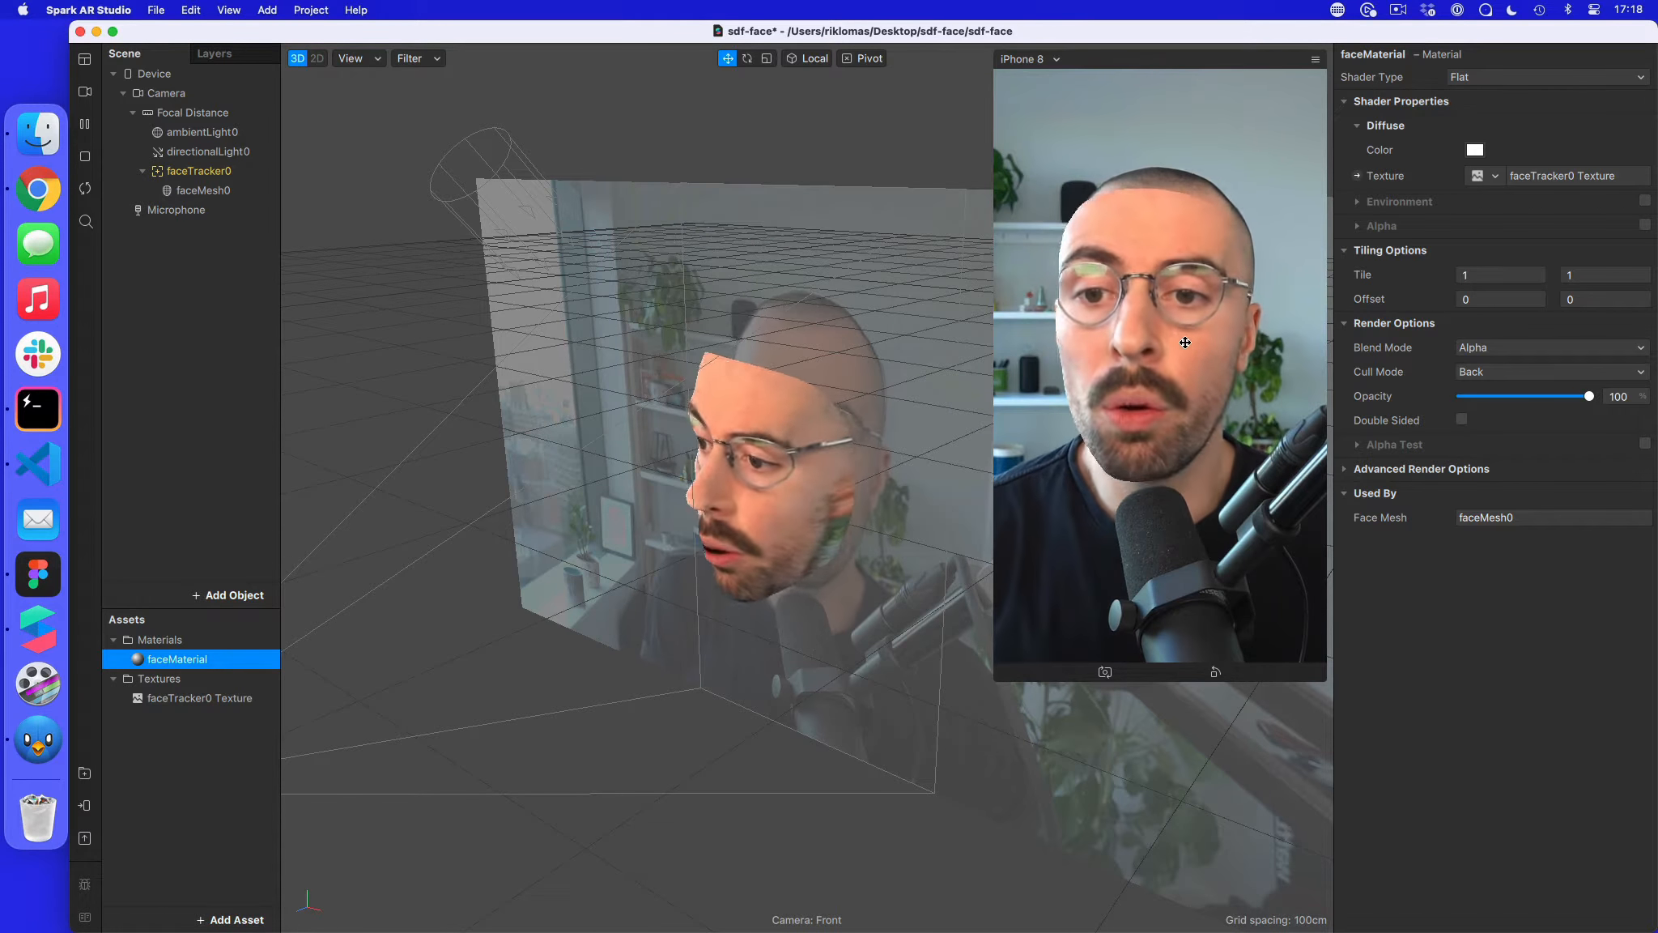
pyautogui.click(14, 586)
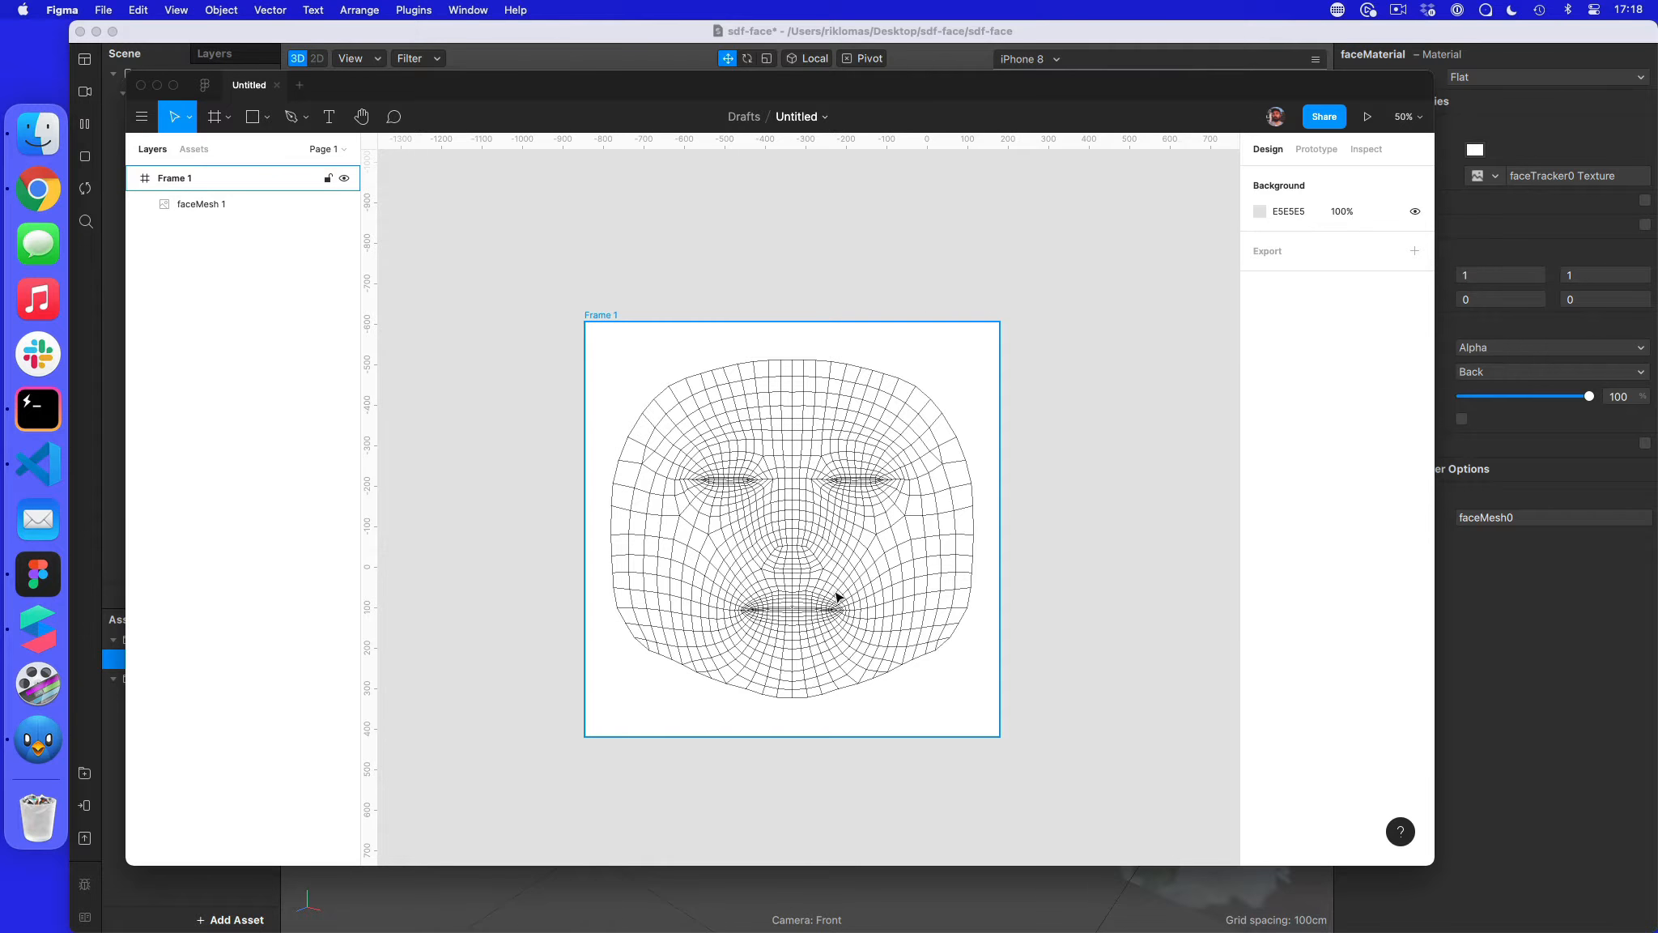
pyautogui.click(1498, 650)
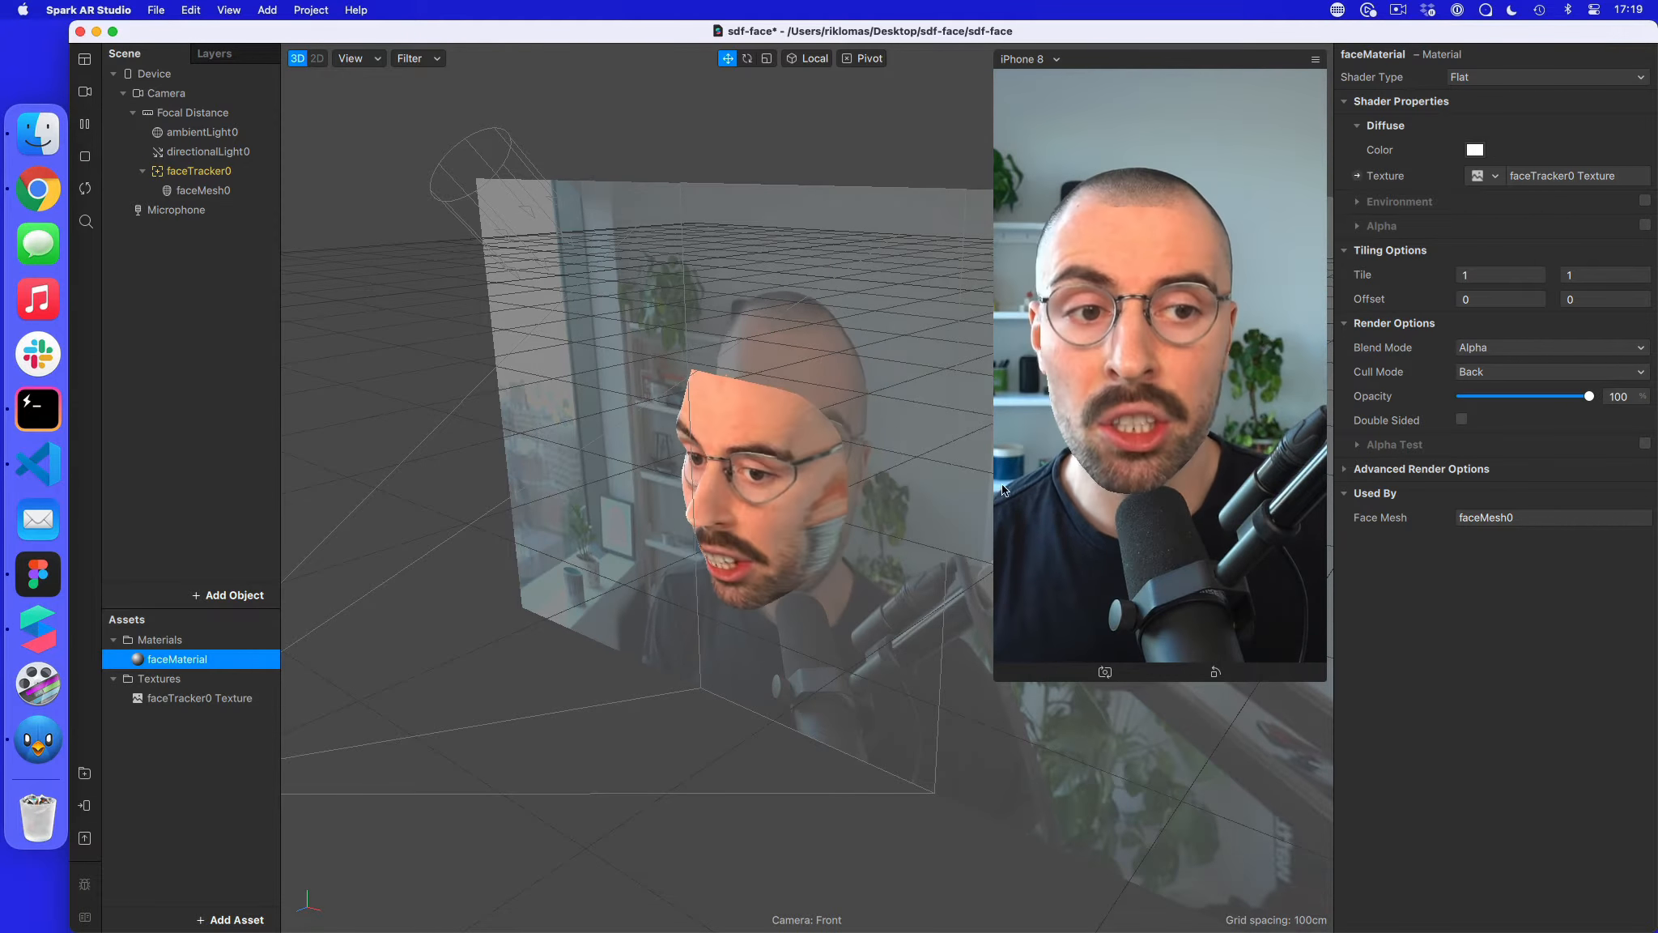
# - Try the Alpha option on faceMaterial, enabling it and switching it off again
pyautogui.click(1358, 227)
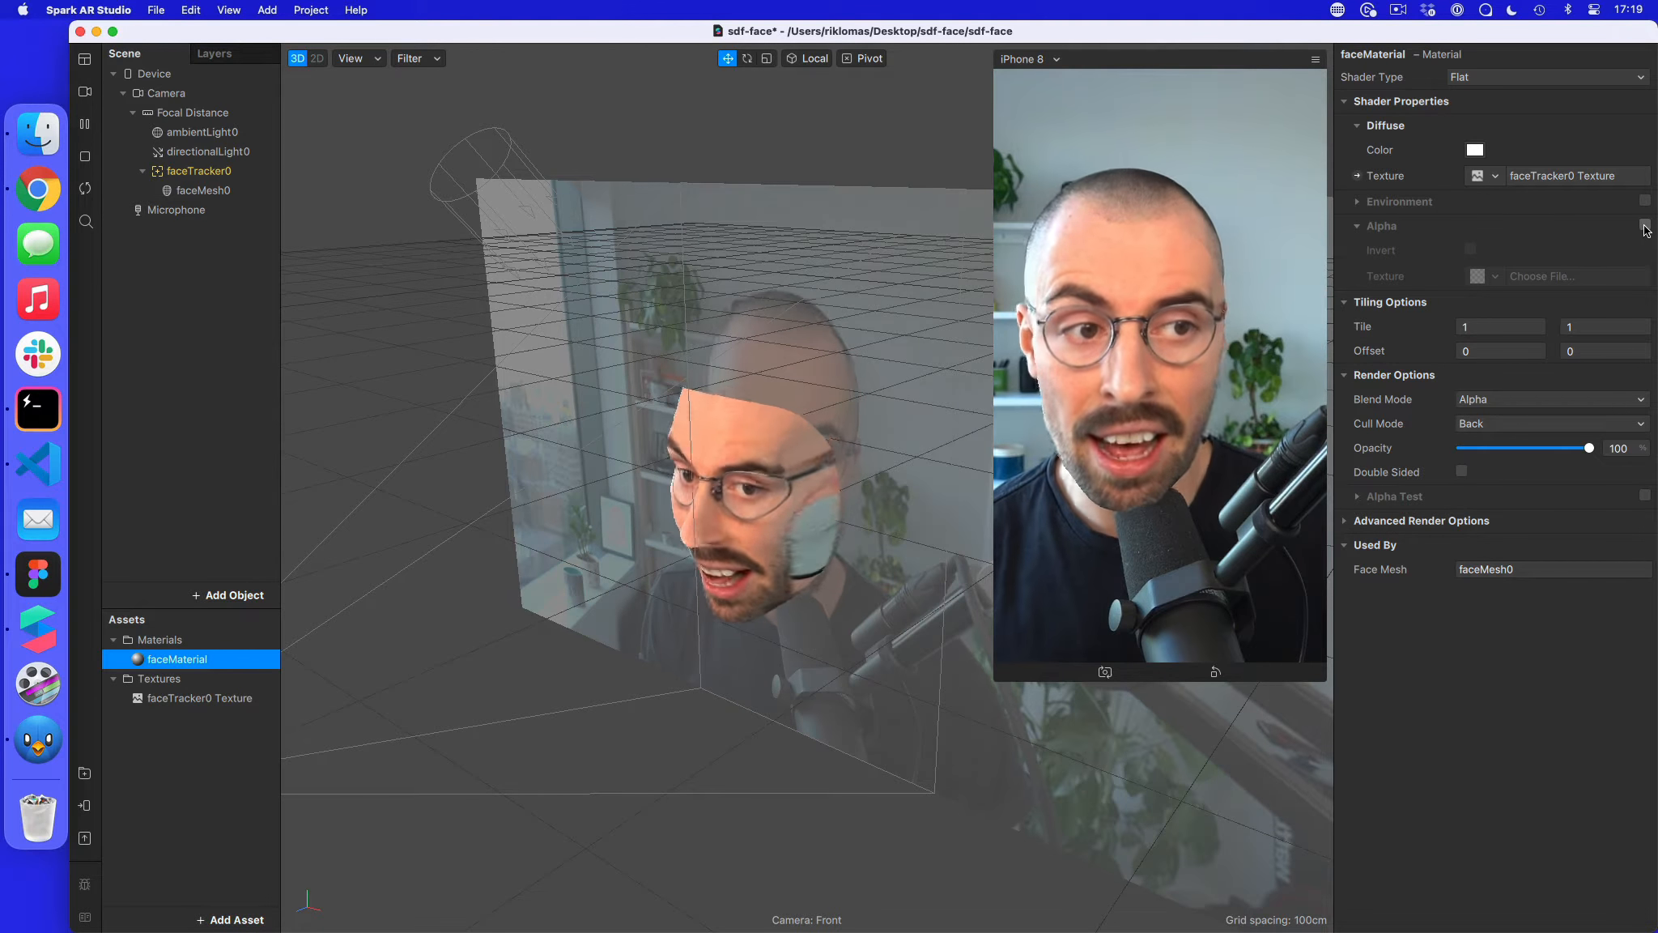
pyautogui.click(1645, 225)
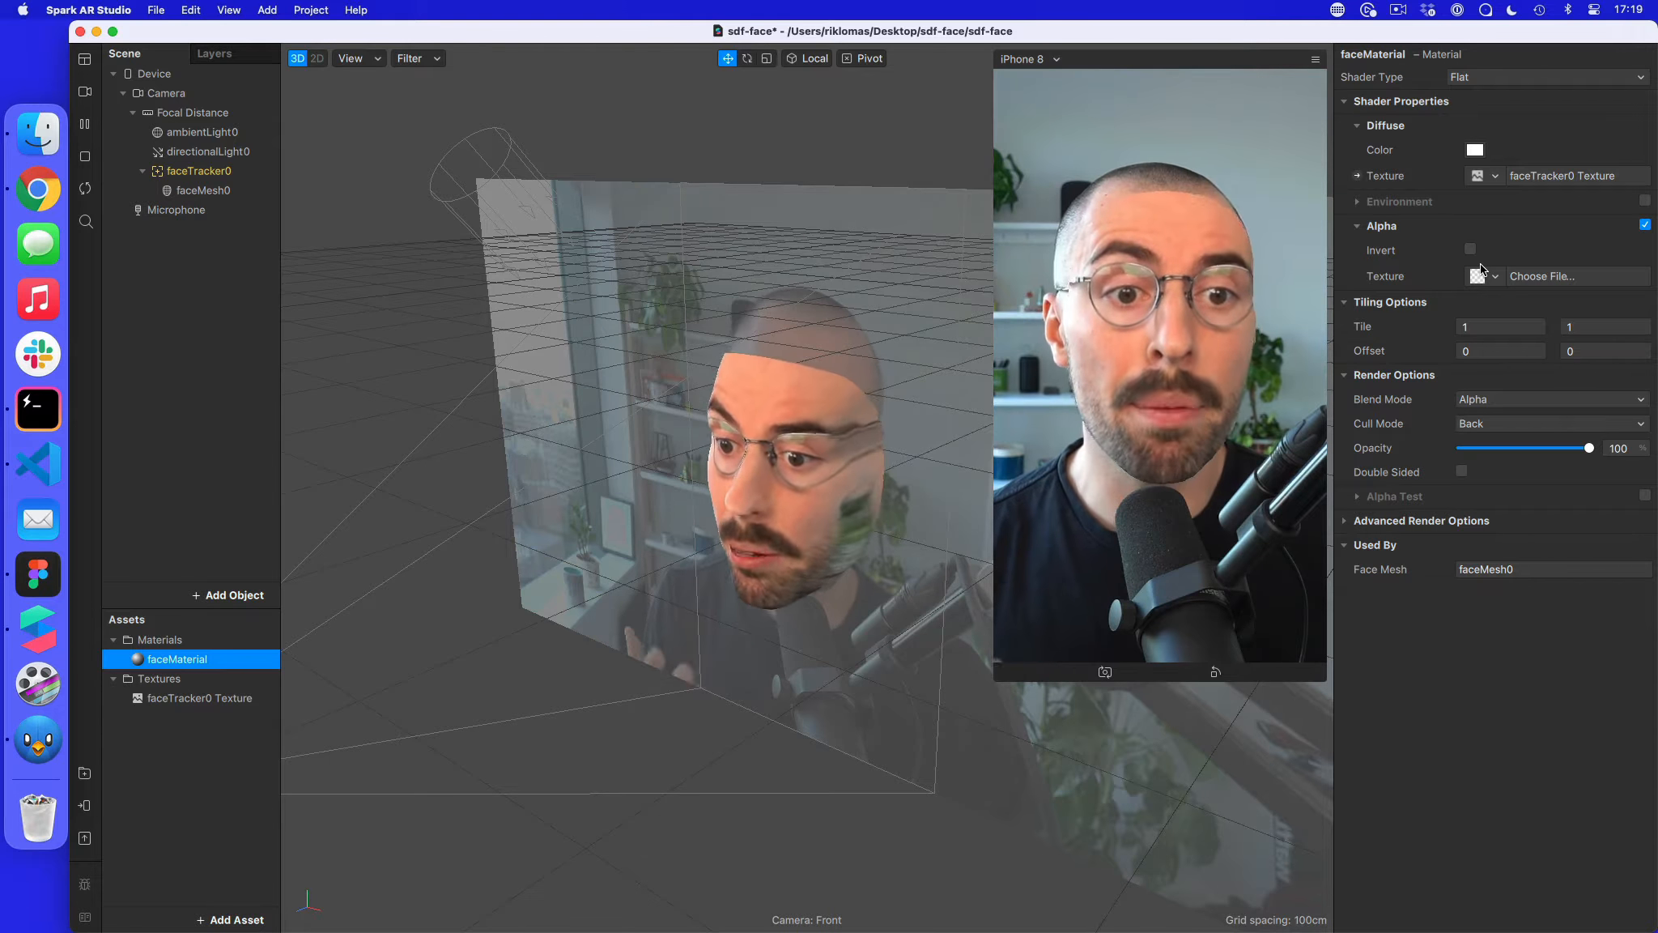
pyautogui.click(1645, 225)
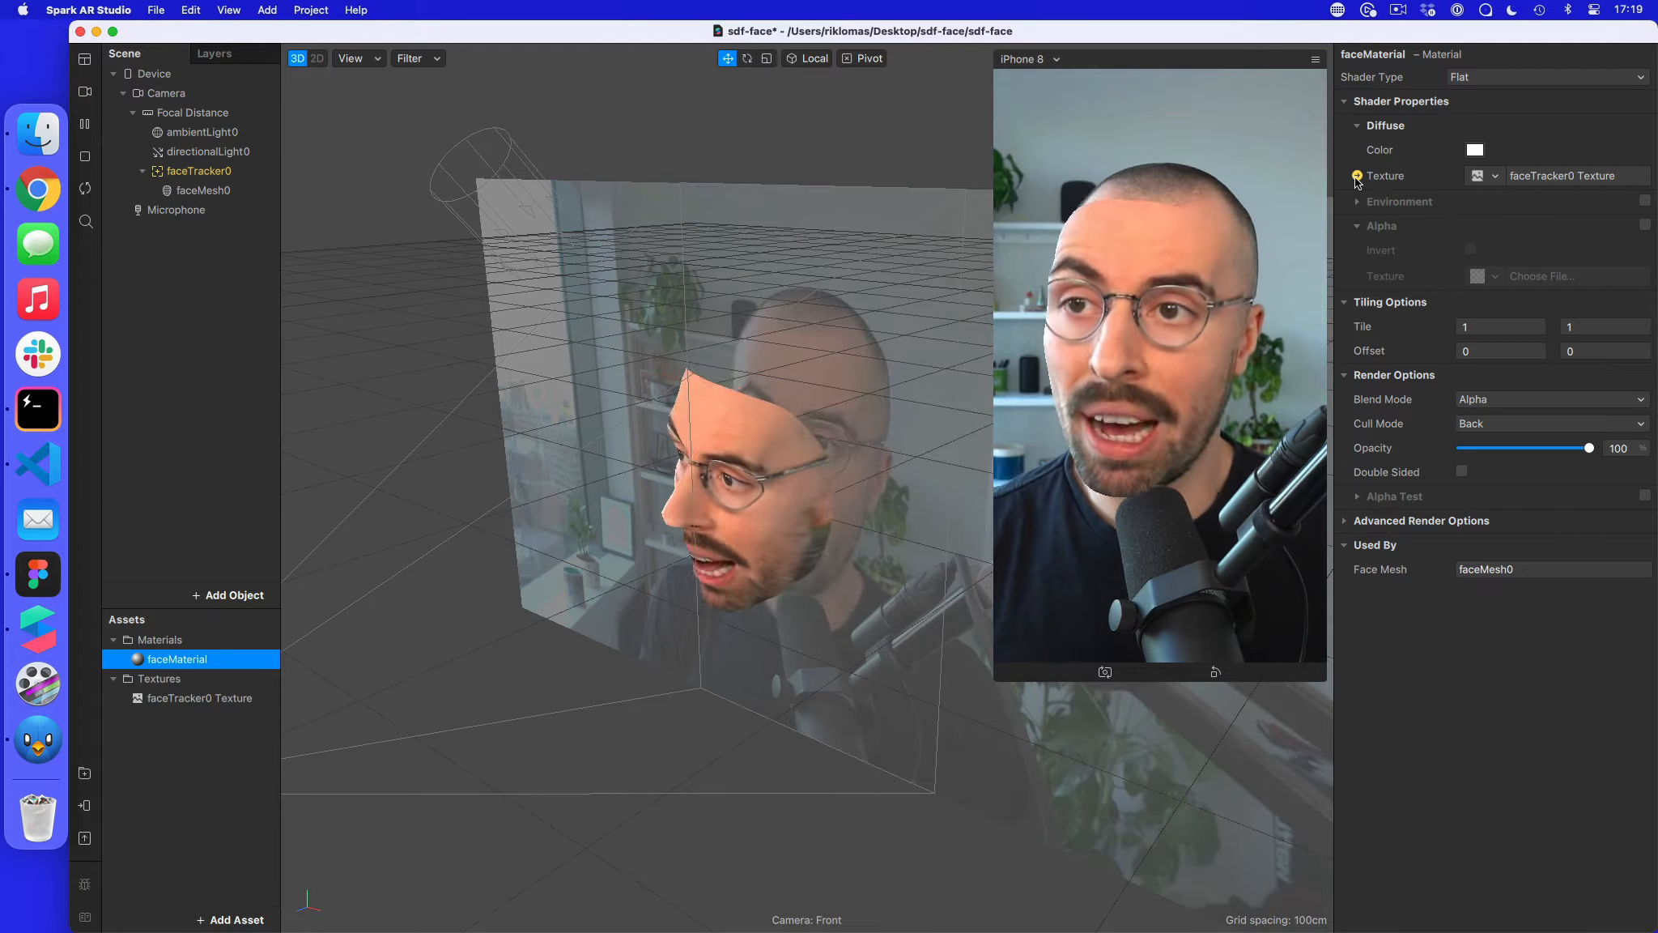
# - Show the Patch Editor and create a patch for faceMaterial's diffuse texture, placed in the upper part of the canvas
pyautogui.click(228, 10)
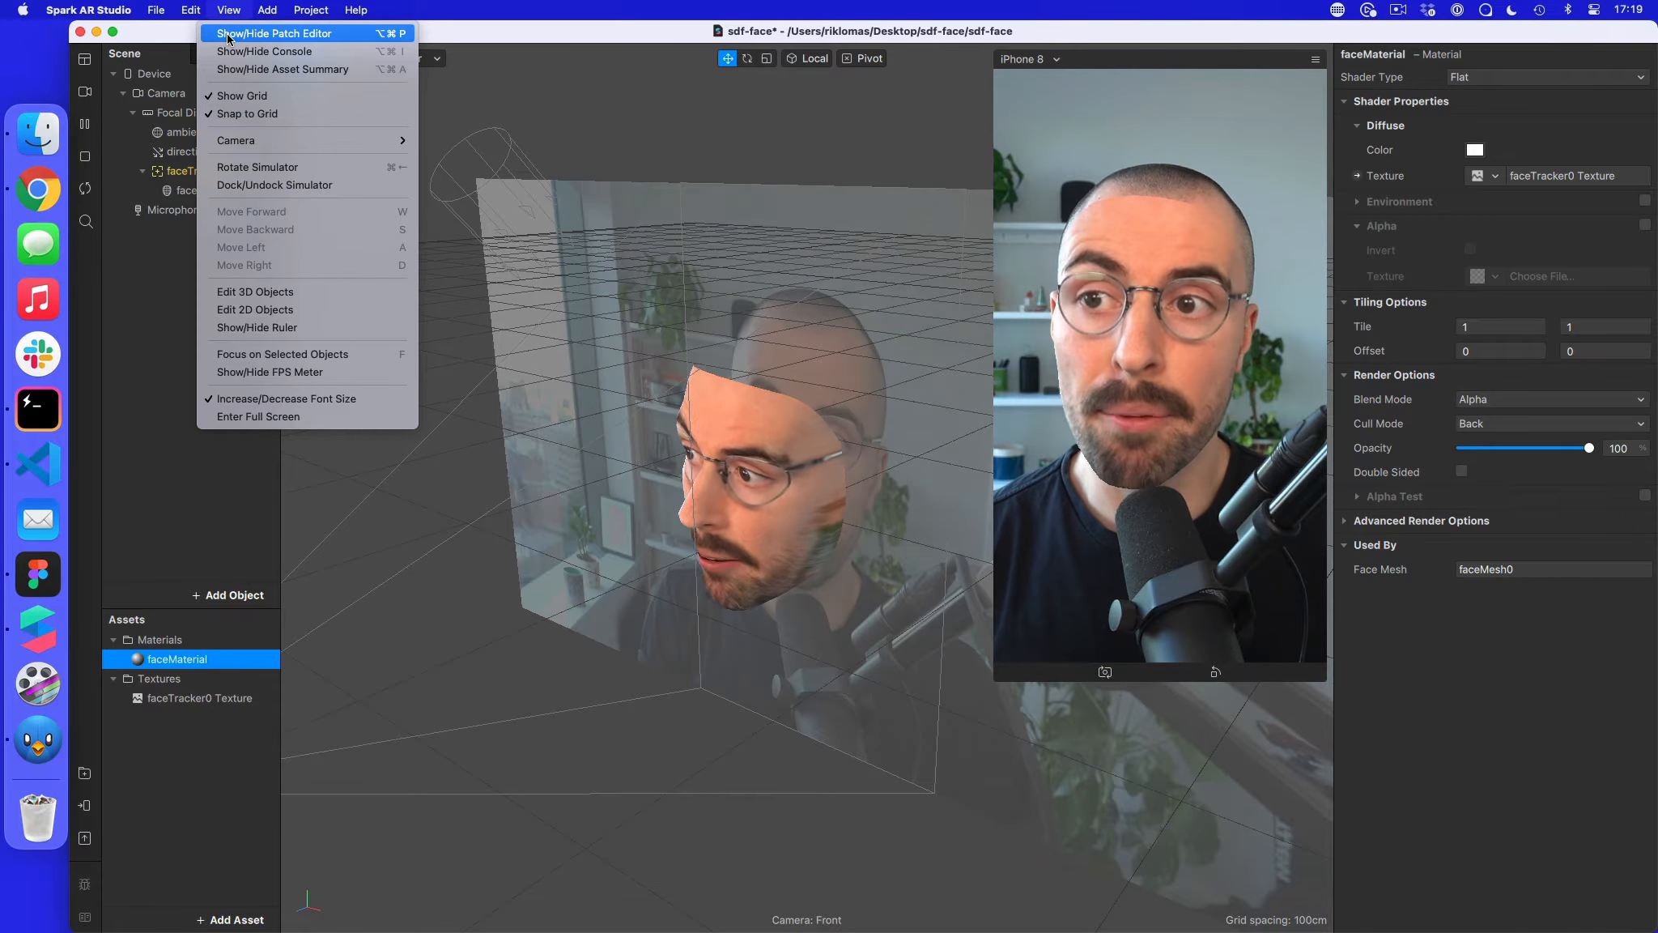
pyautogui.click(235, 36)
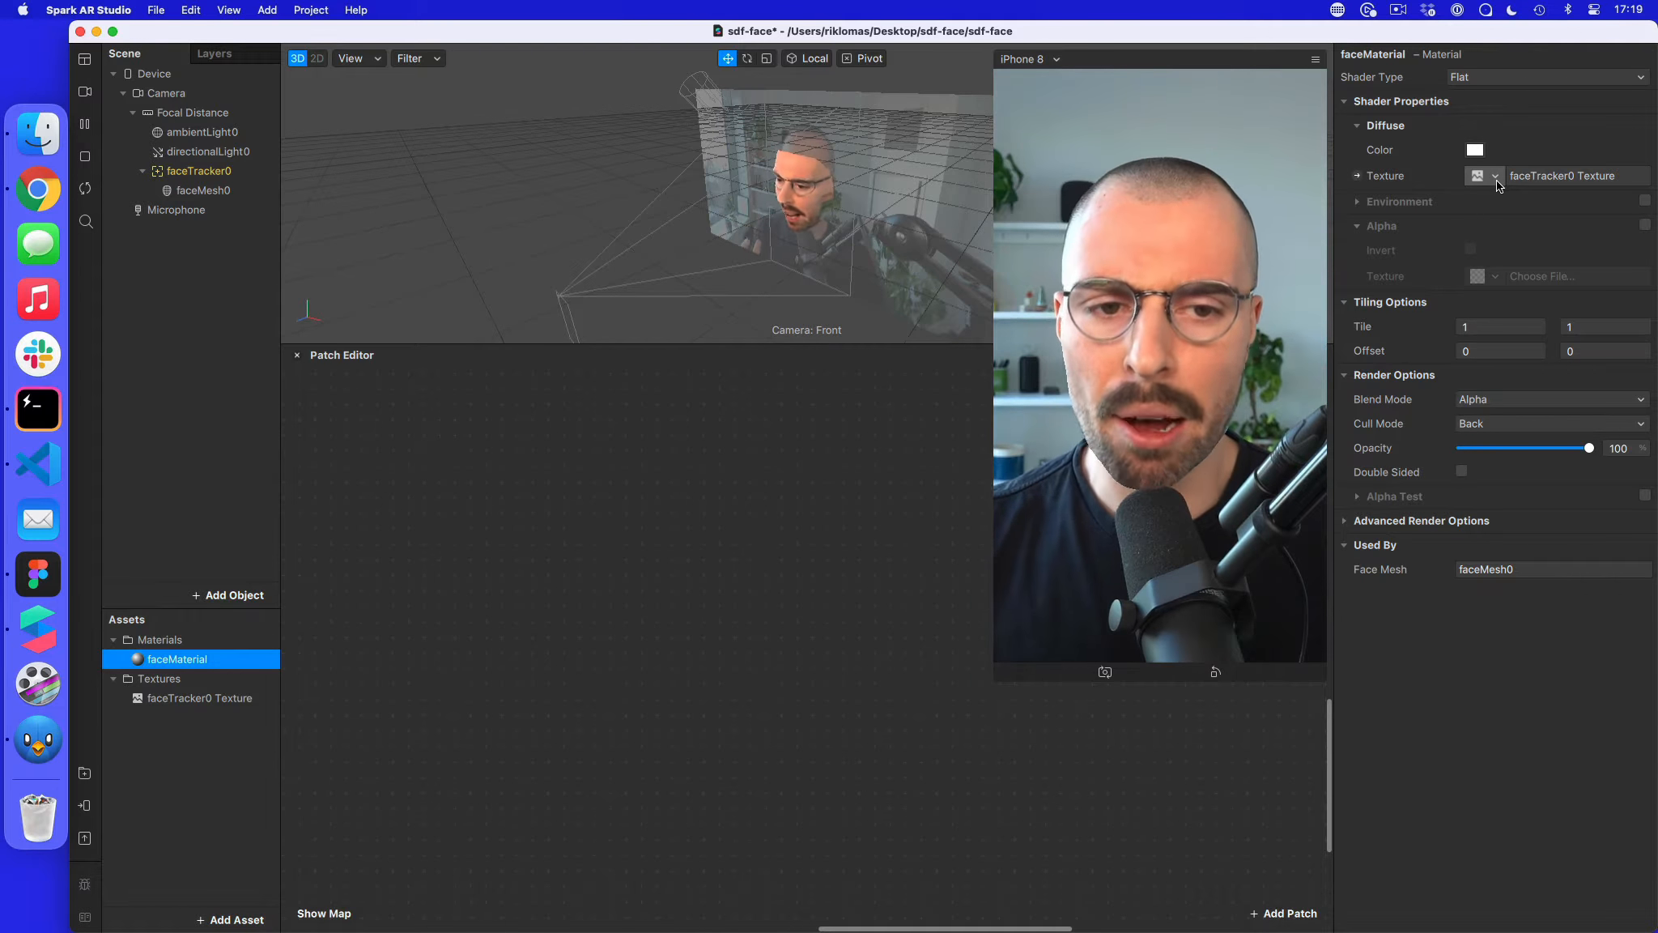
pyautogui.click(1358, 175)
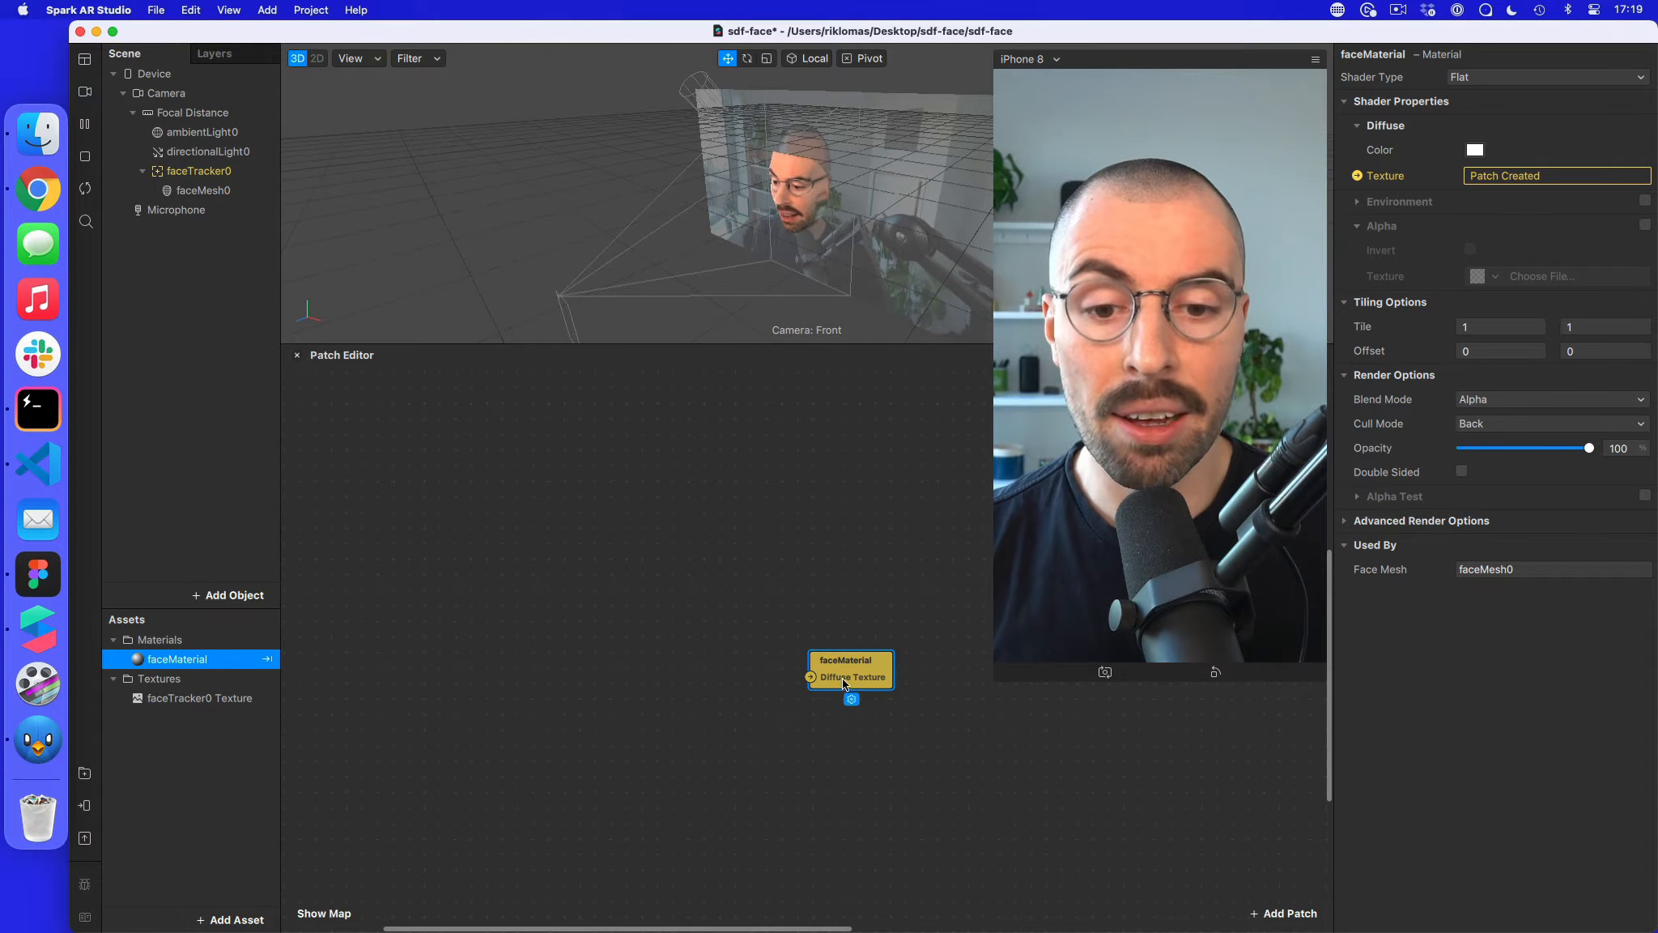
pyautogui.moveTo(842, 678); pyautogui.dragTo(906, 537)
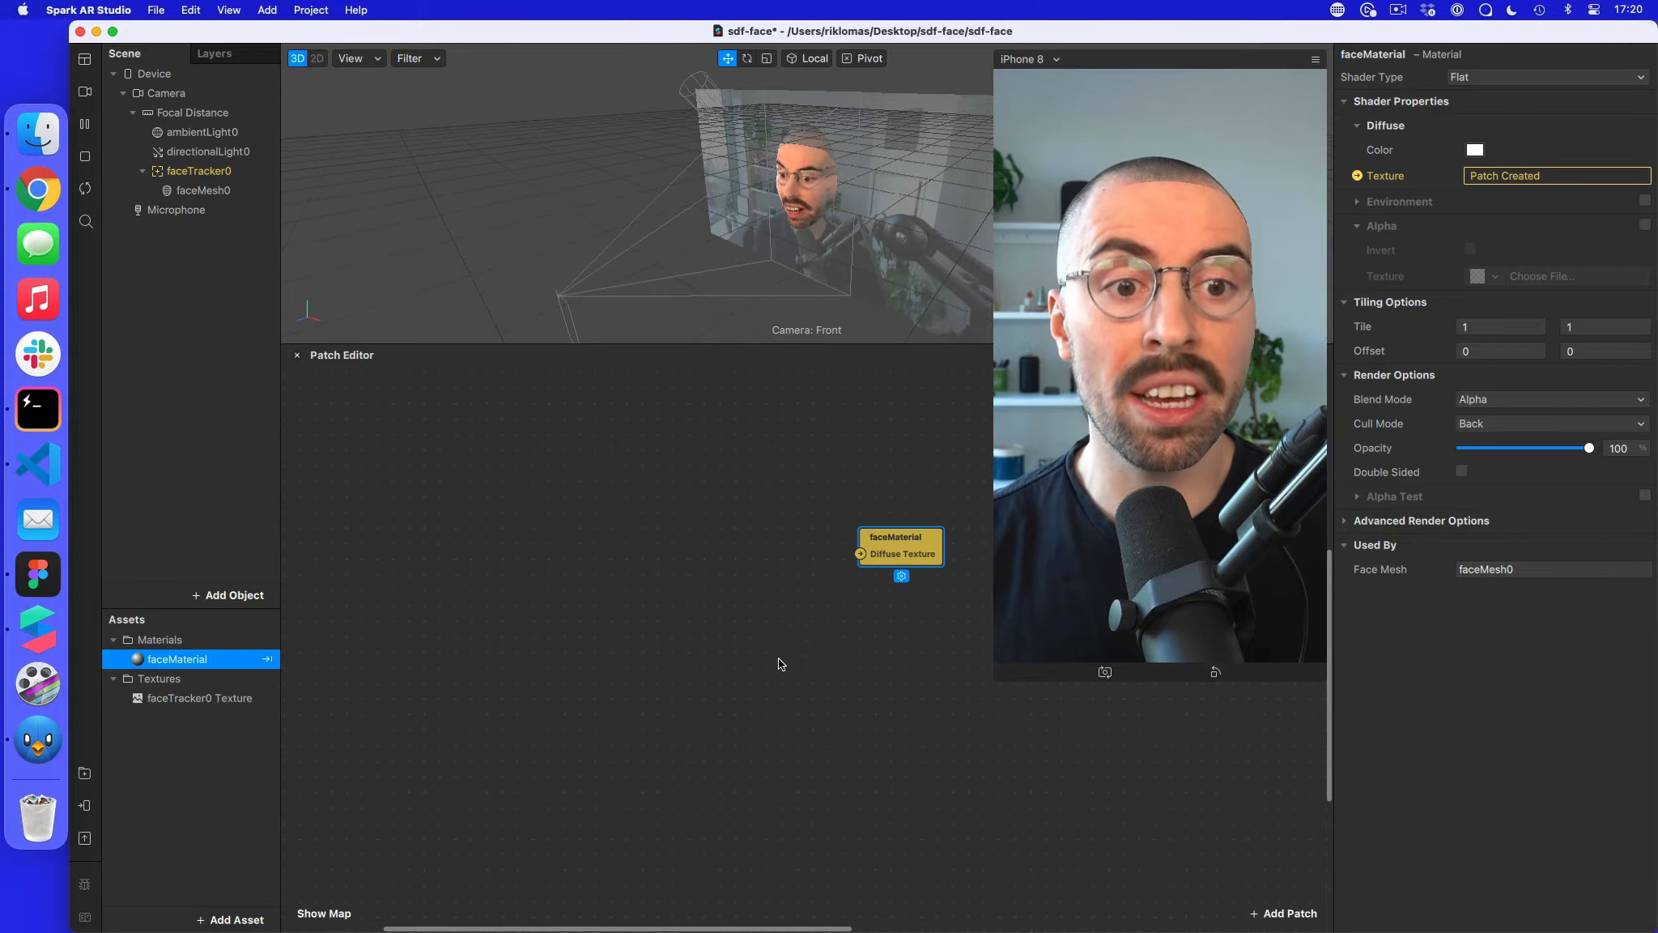
# - Bring faceTracker0 Texture into the Patch Editor and connect its RGBA output to faceMaterial's Diffuse Texture
pyautogui.moveTo(199, 705); pyautogui.dragTo(399, 478)
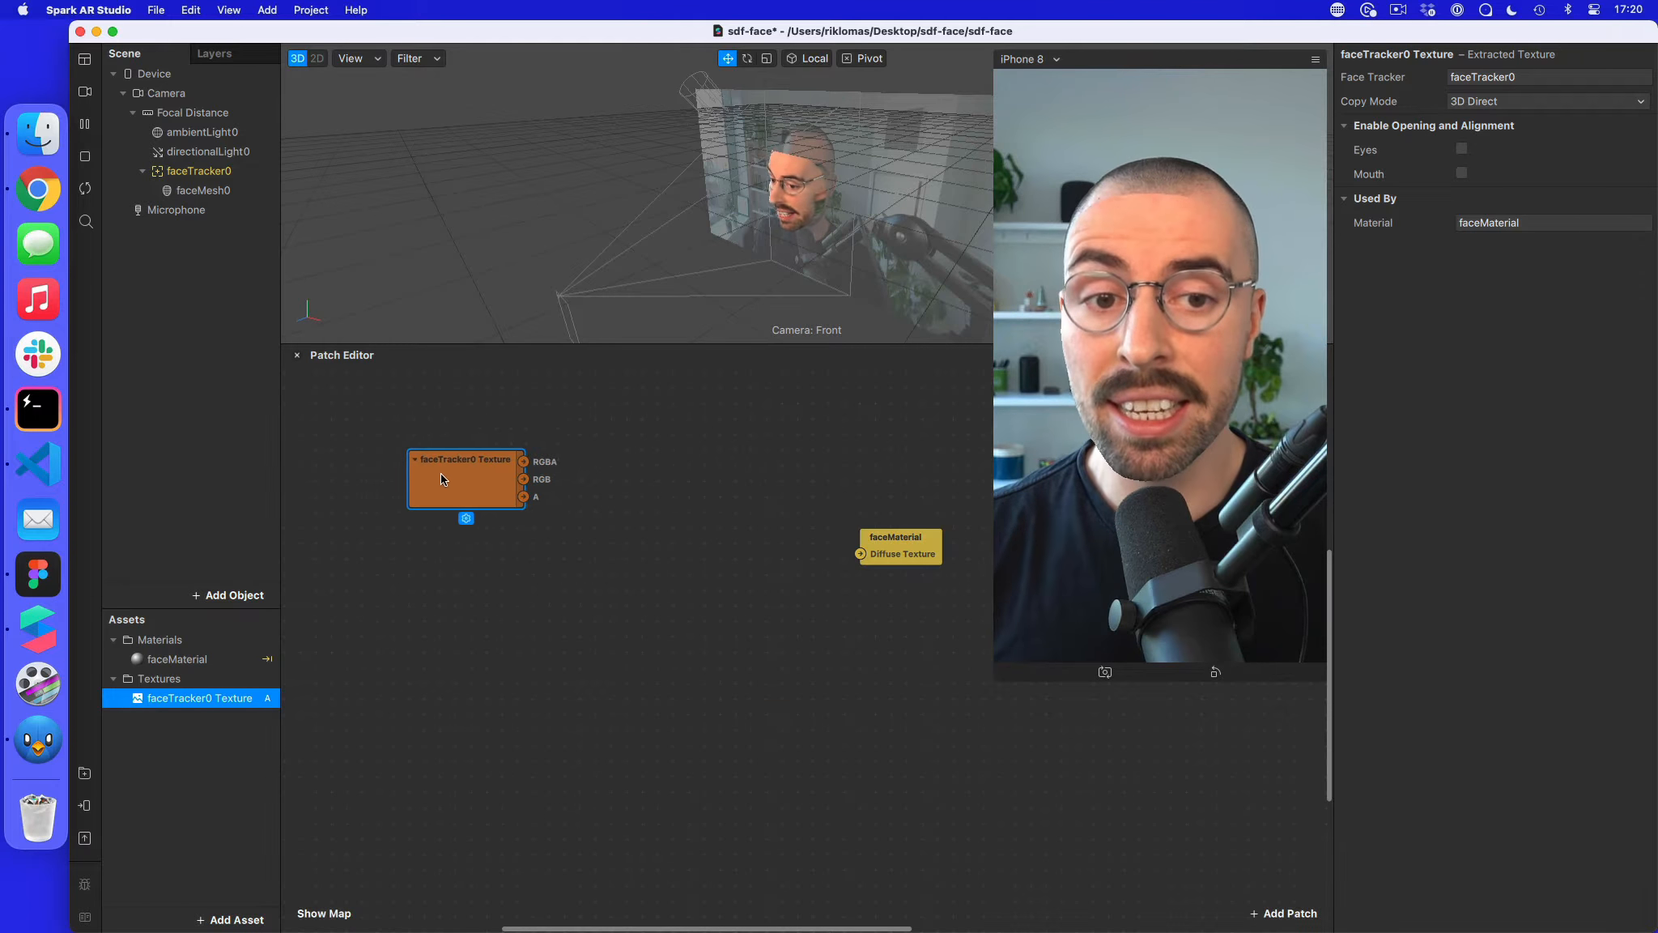
pyautogui.moveTo(509, 462); pyautogui.dragTo(685, 505)
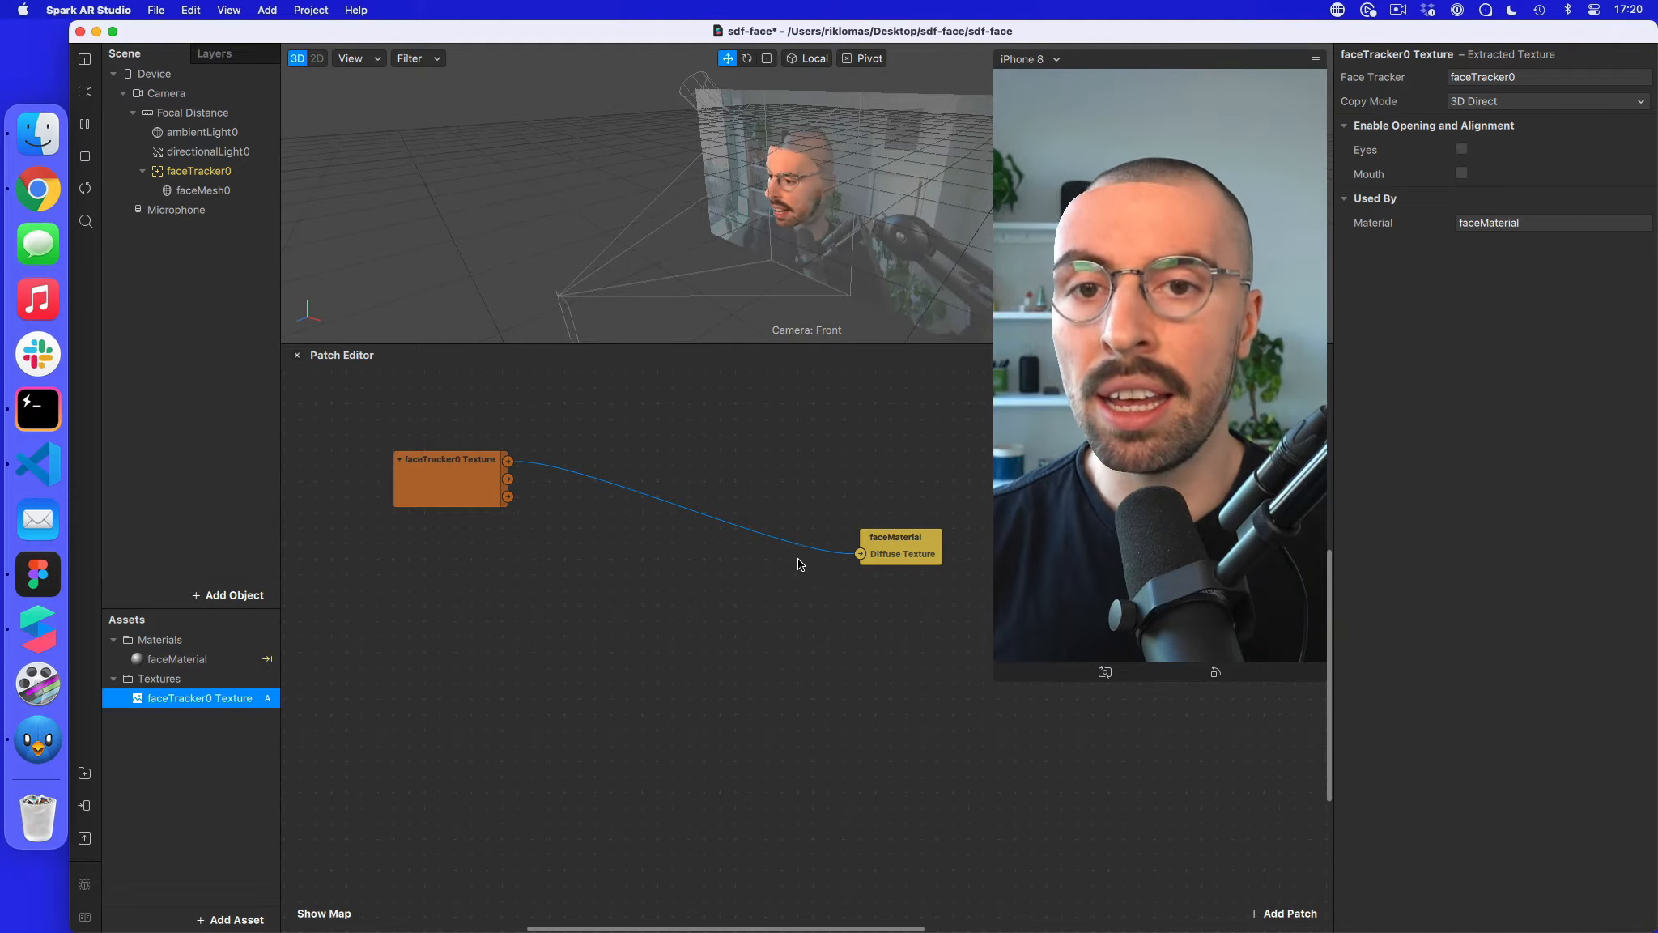
# - Insert a Mix patch between faceTracker0 Texture's RGBA output and faceMaterial's Diffuse Texture, using the first Mix input and Alpha 1
pyautogui.rightClick(640, 541)
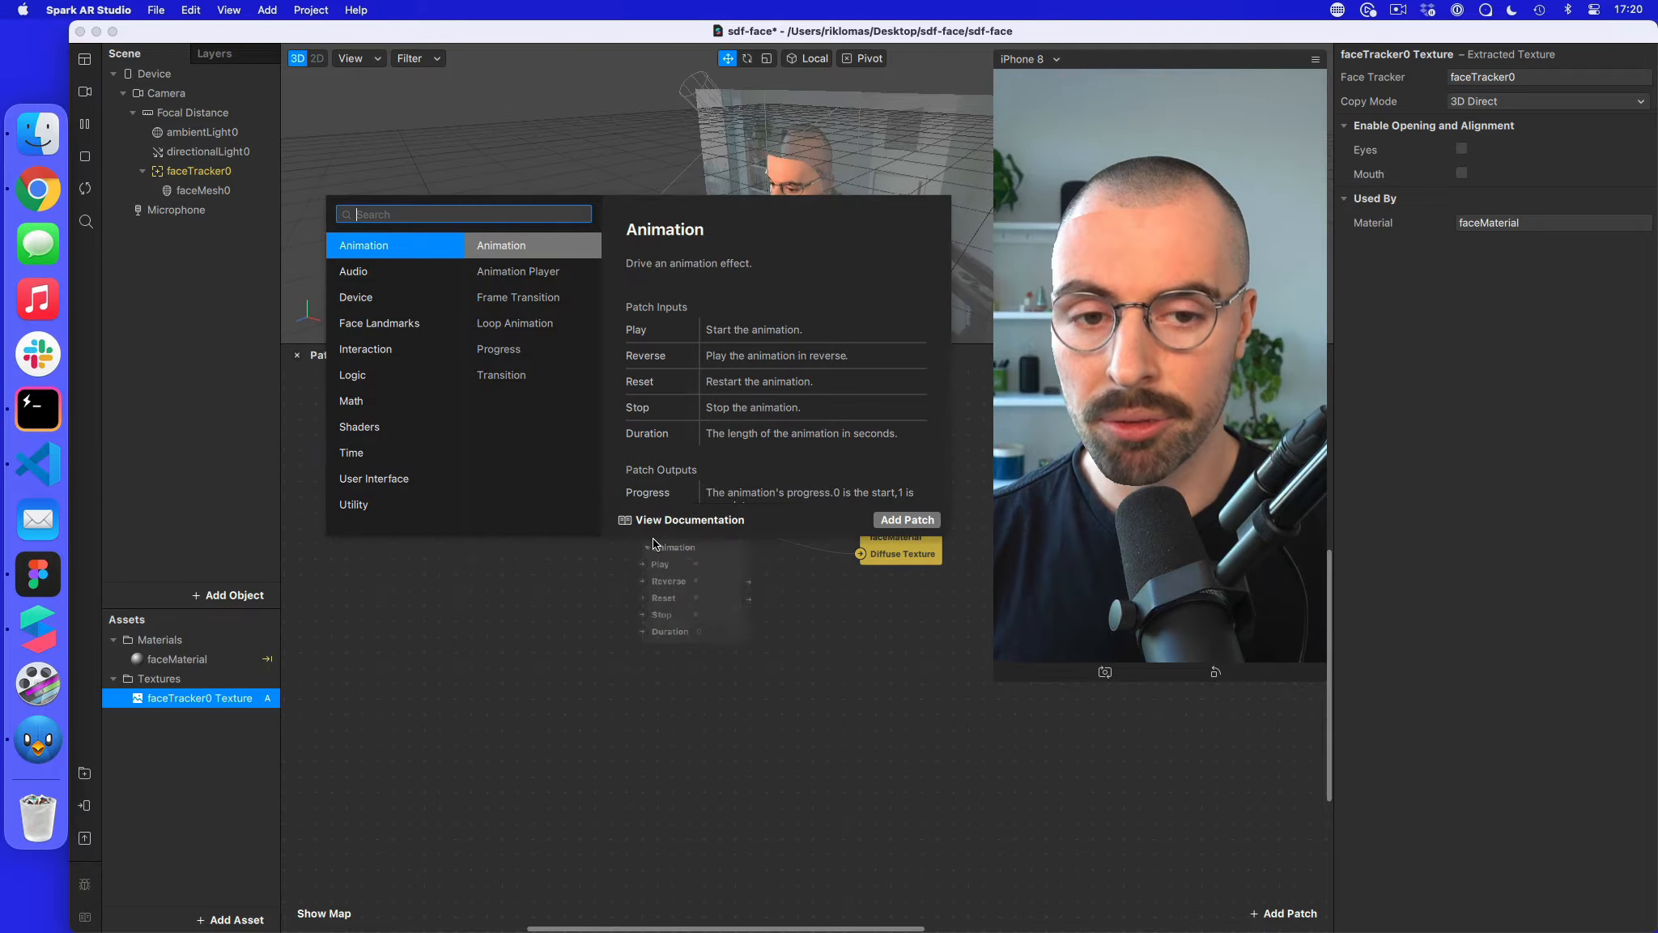
pyautogui.write('mix')
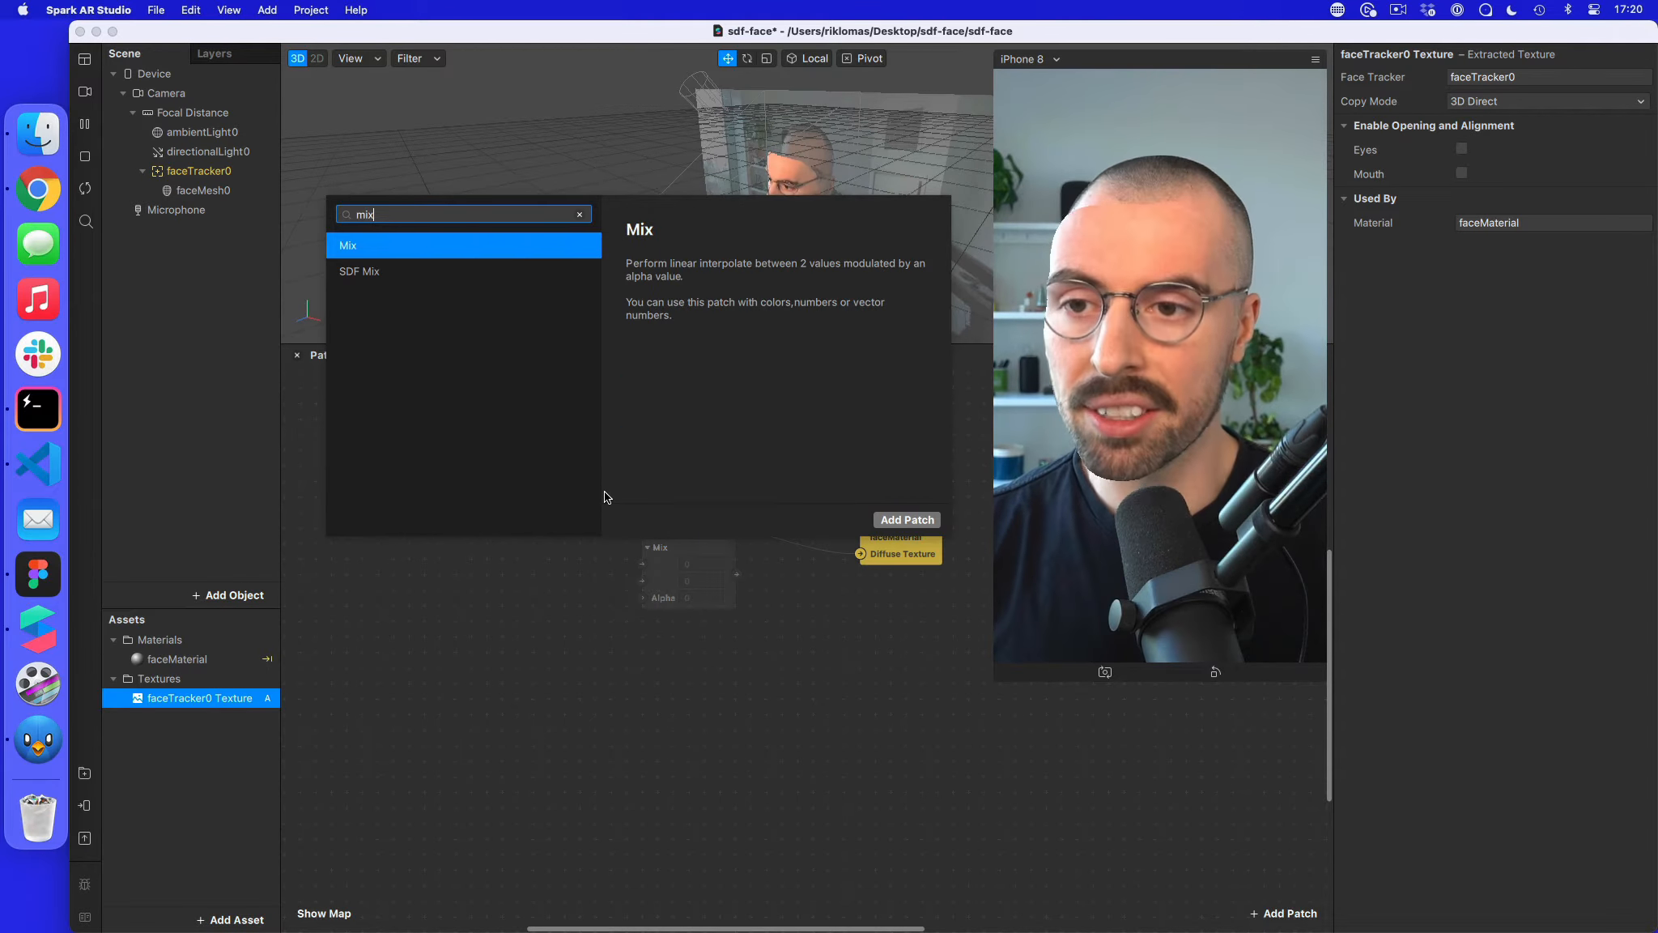
pyautogui.press('Return')
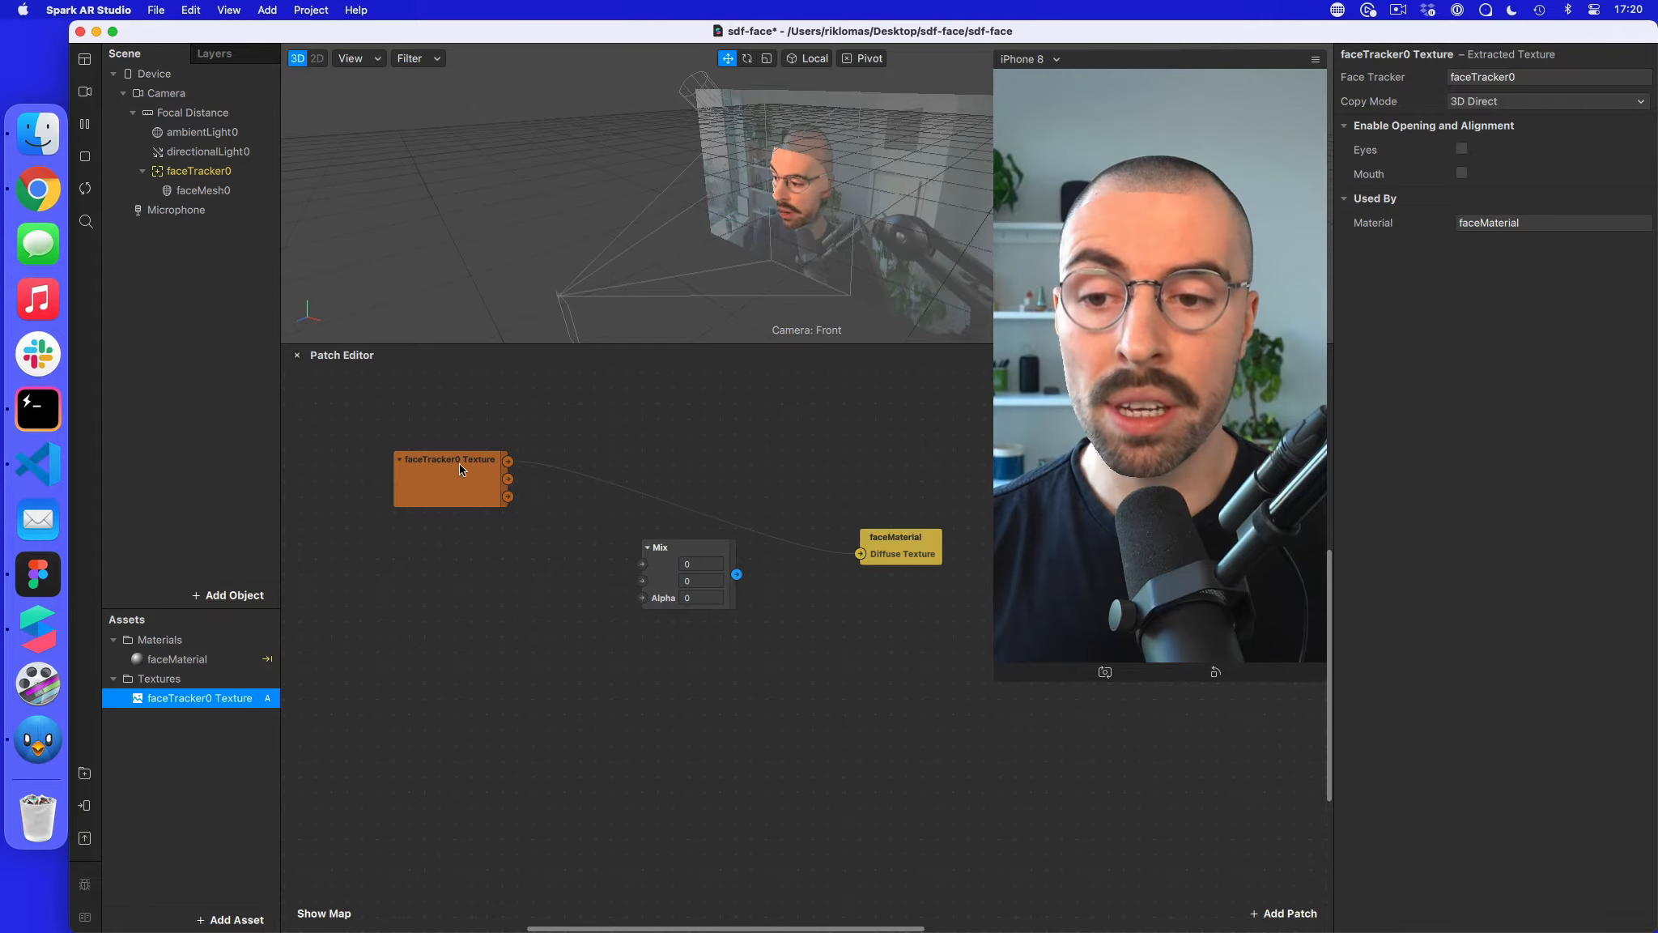
pyautogui.moveTo(508, 461); pyautogui.dragTo(633, 569)
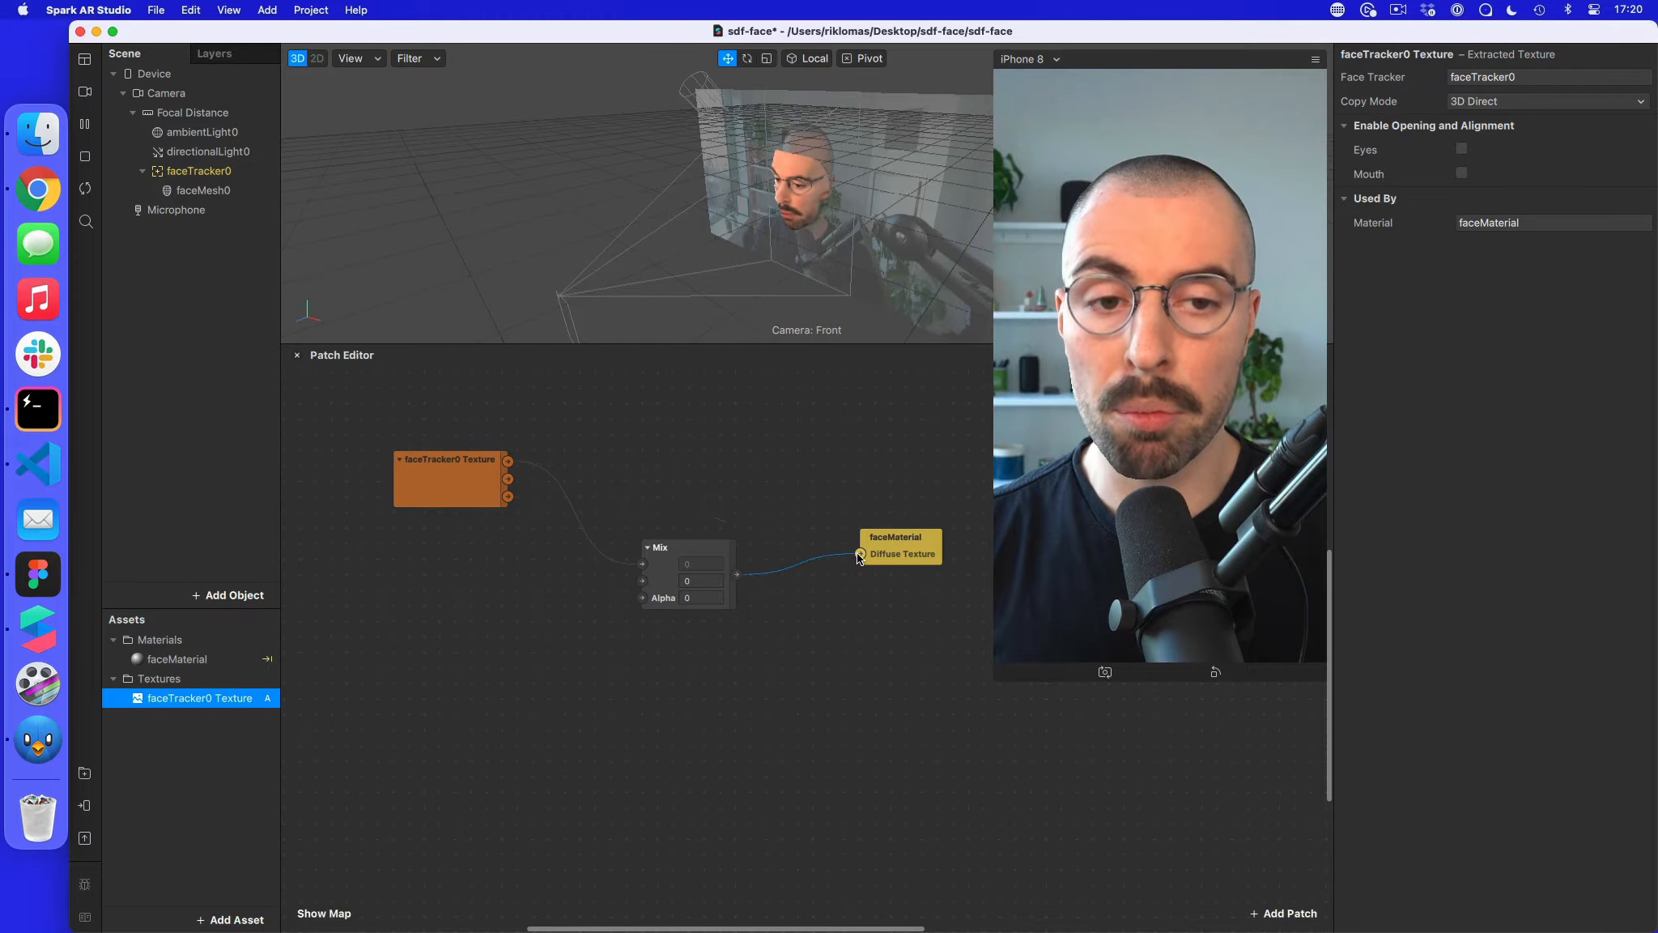
pyautogui.moveTo(703, 547); pyautogui.dragTo(704, 520)
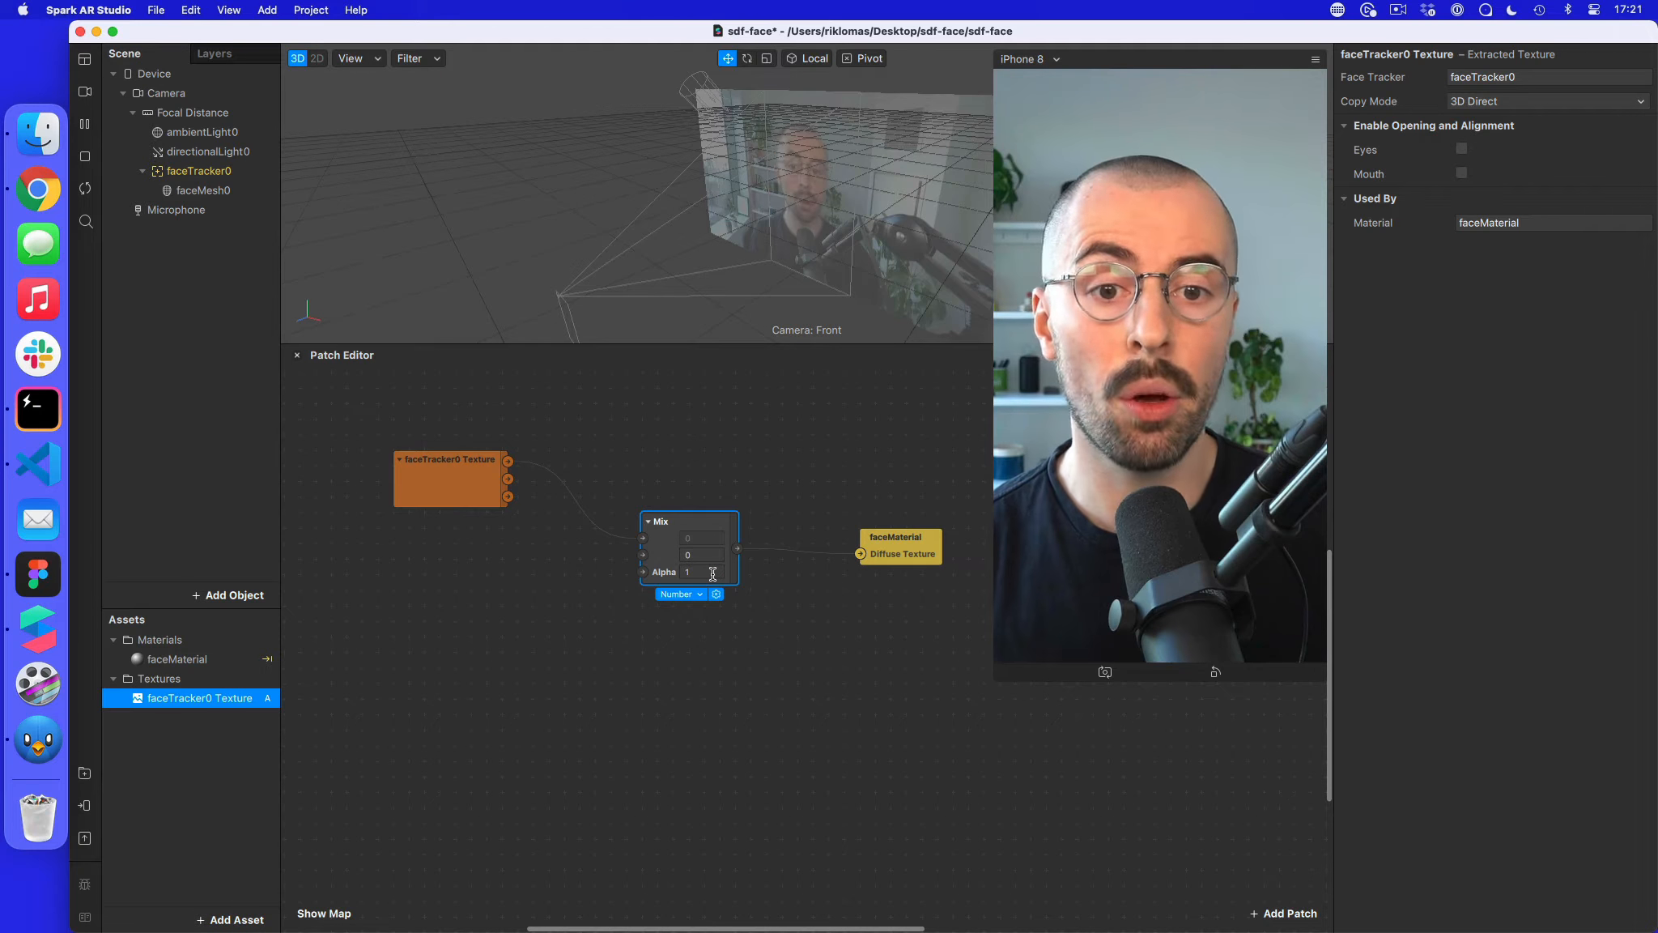
pyautogui.click(713, 572)
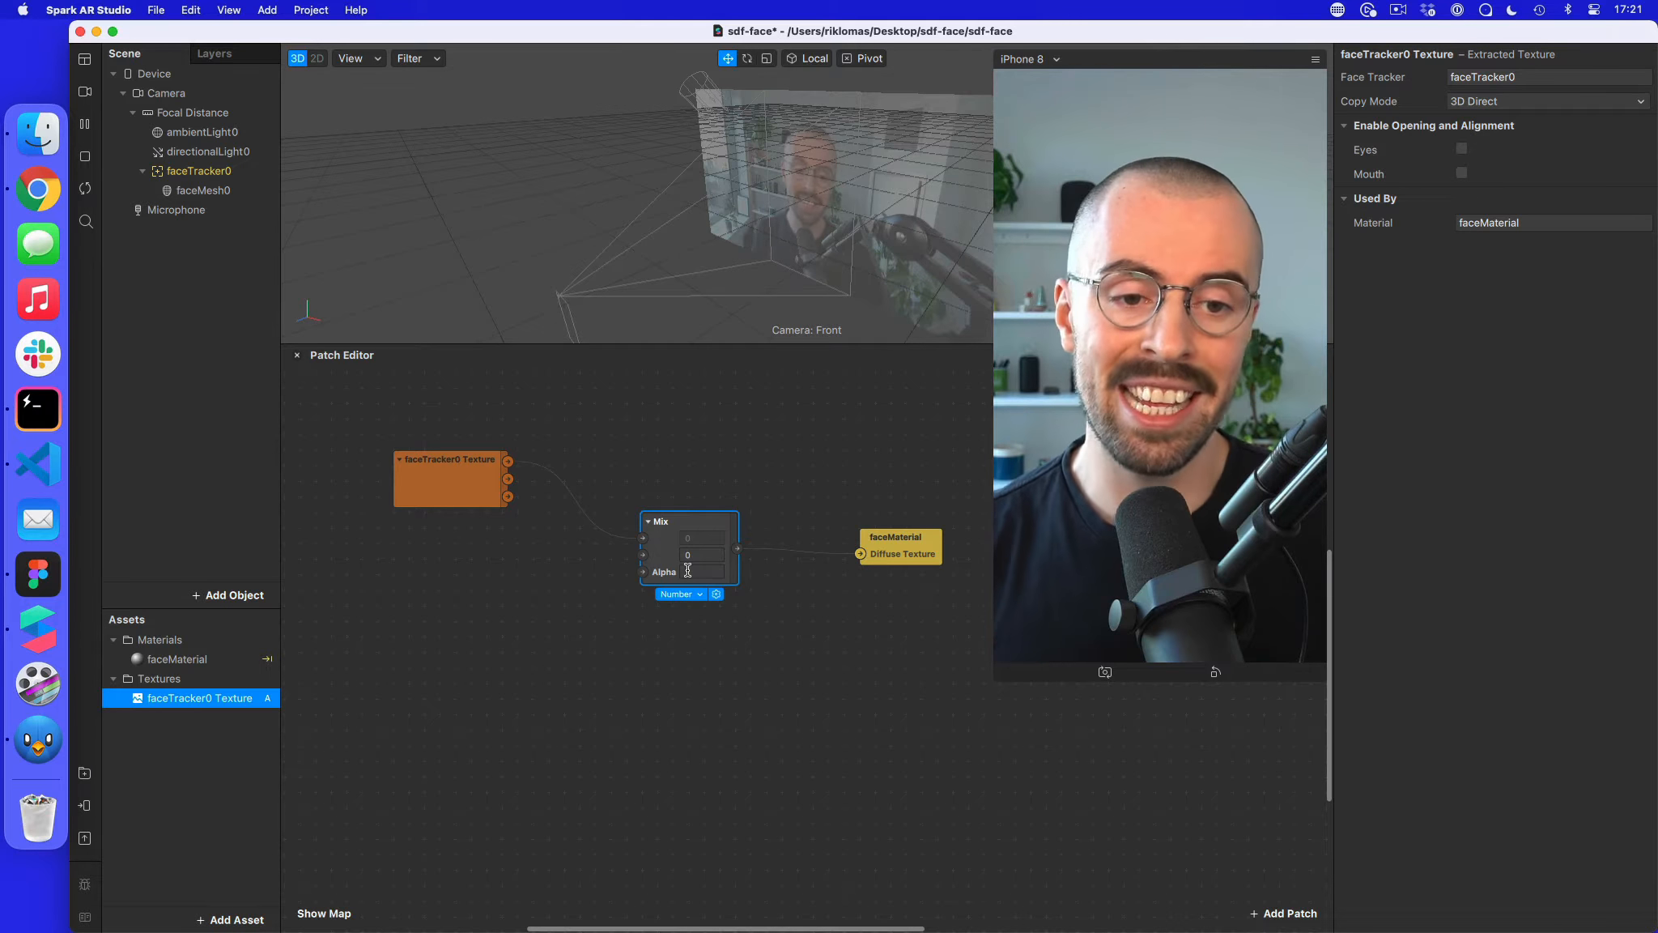
# - Browse the Shaders patches down to the SDF operations and leave the patch library without adding one
pyautogui.rightClick(379, 610)
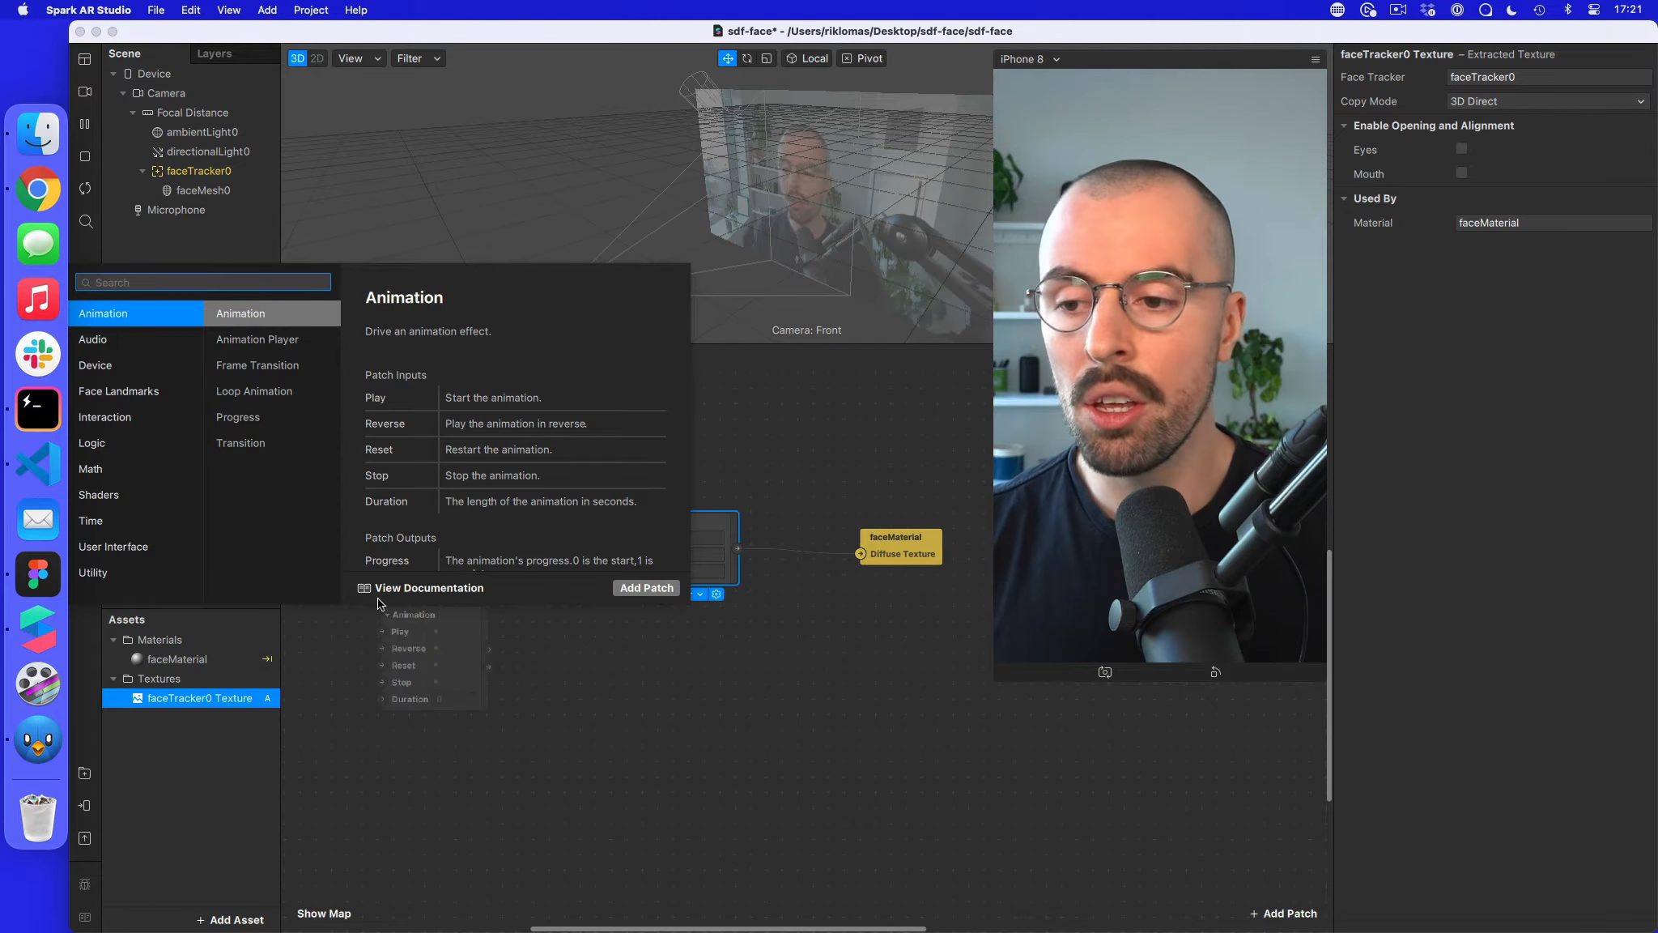
pyautogui.click(165, 496)
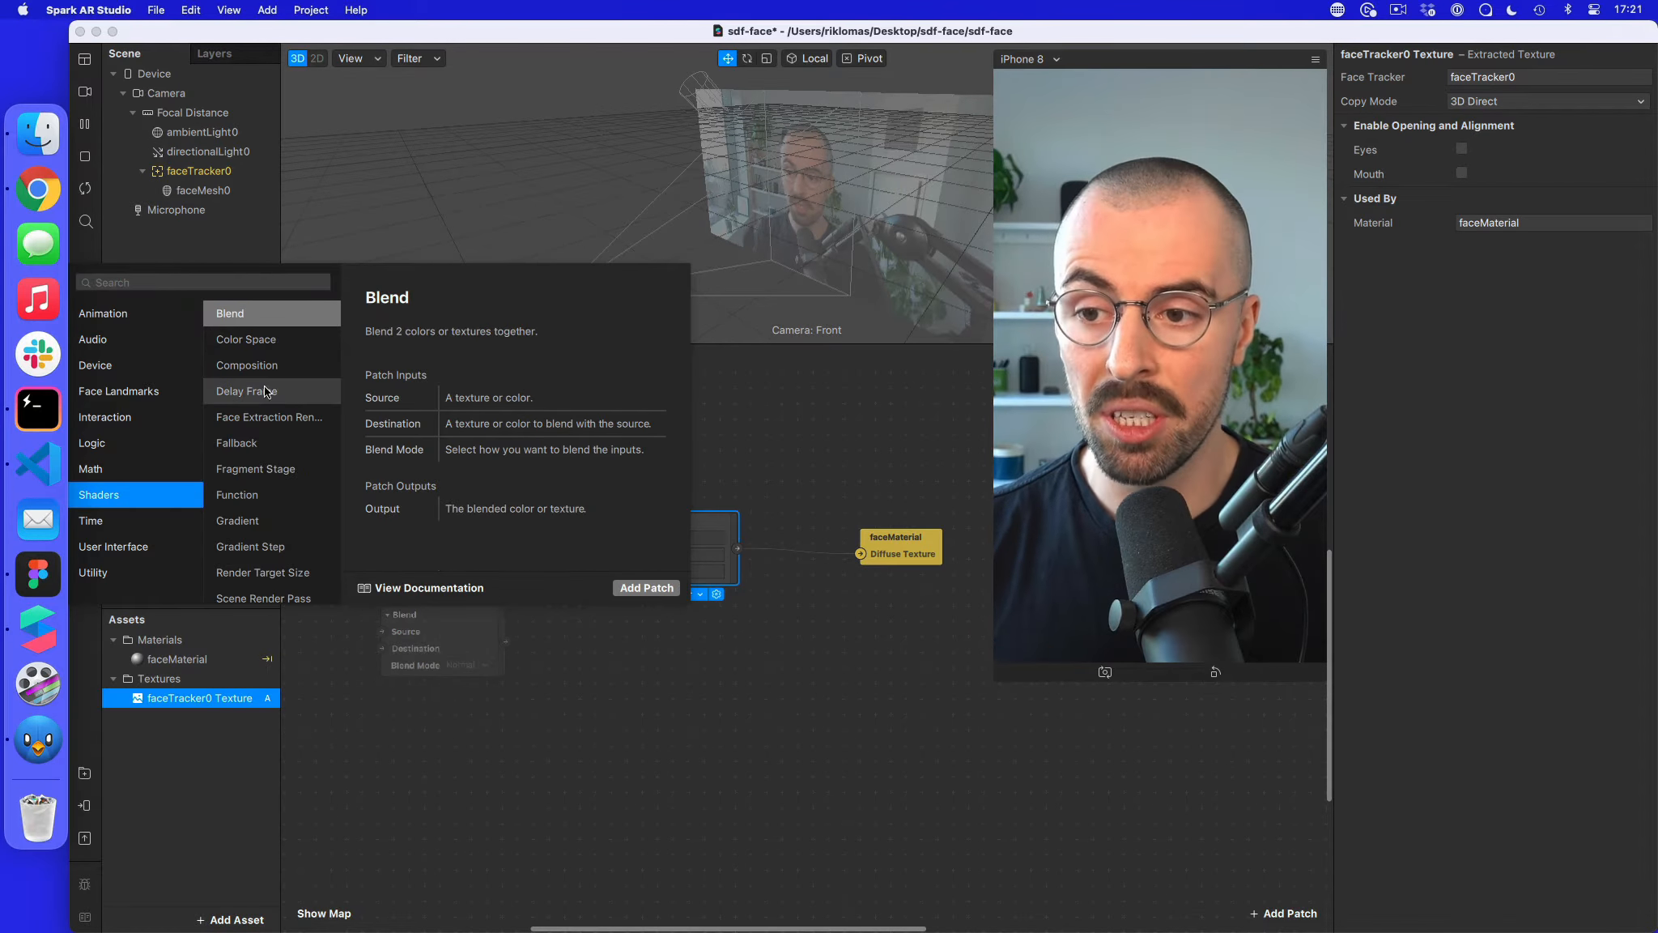
pyautogui.scroll(-5, 261, 450)
pyautogui.scroll(-3, 262, 450)
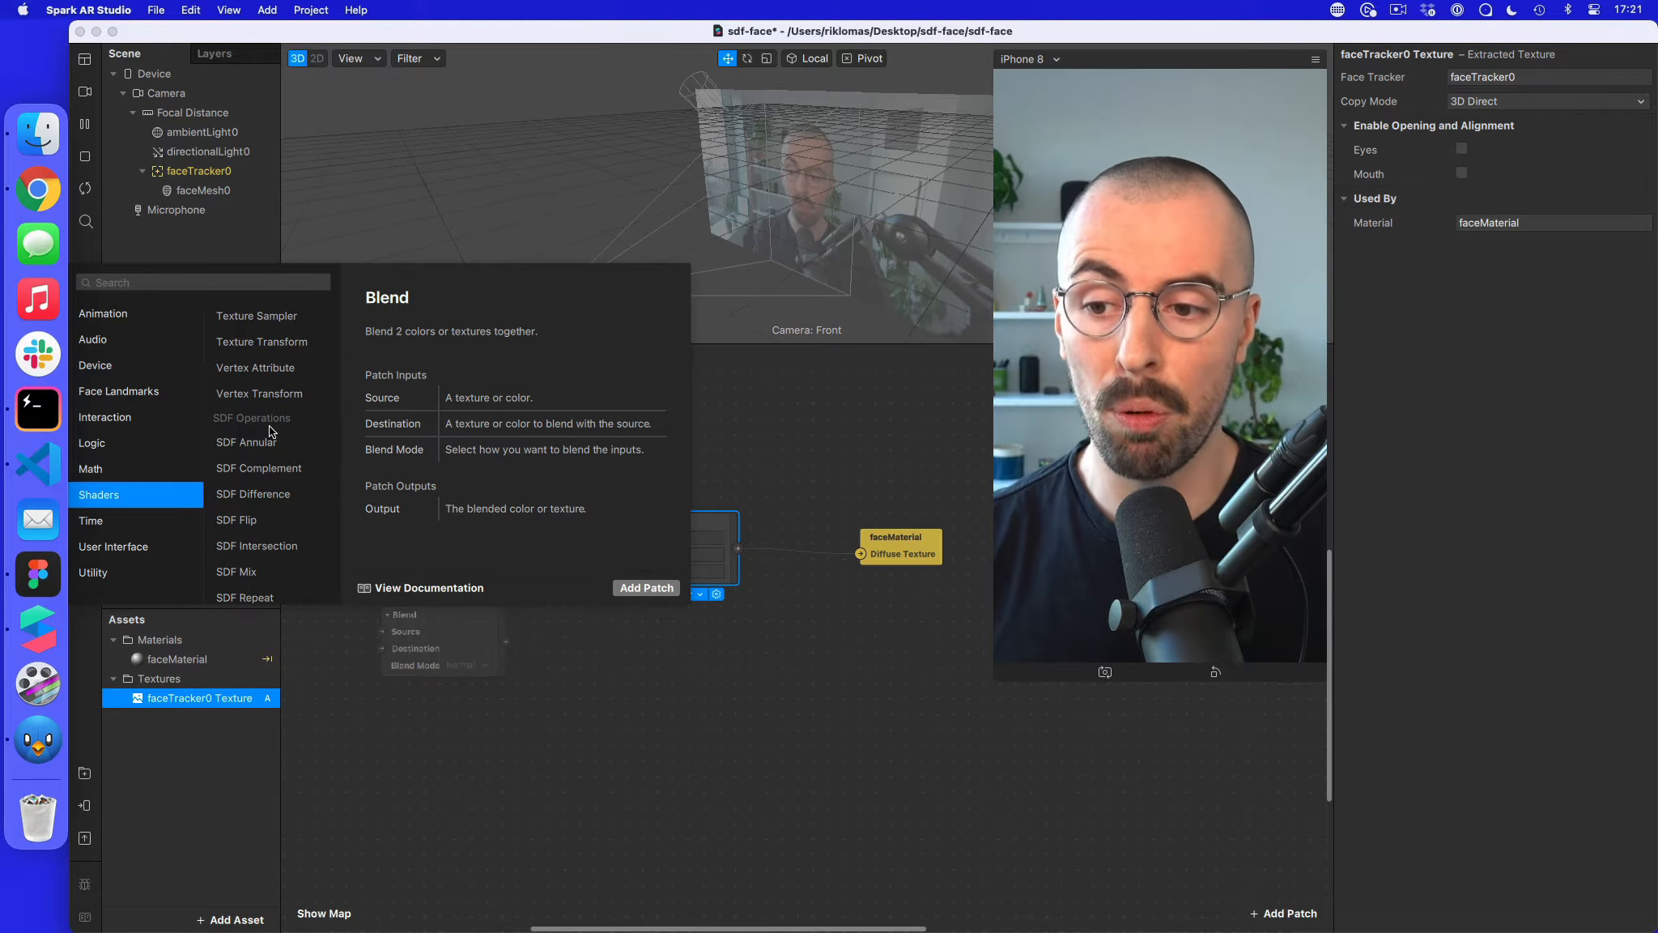
pyautogui.scroll(-1, 263, 431)
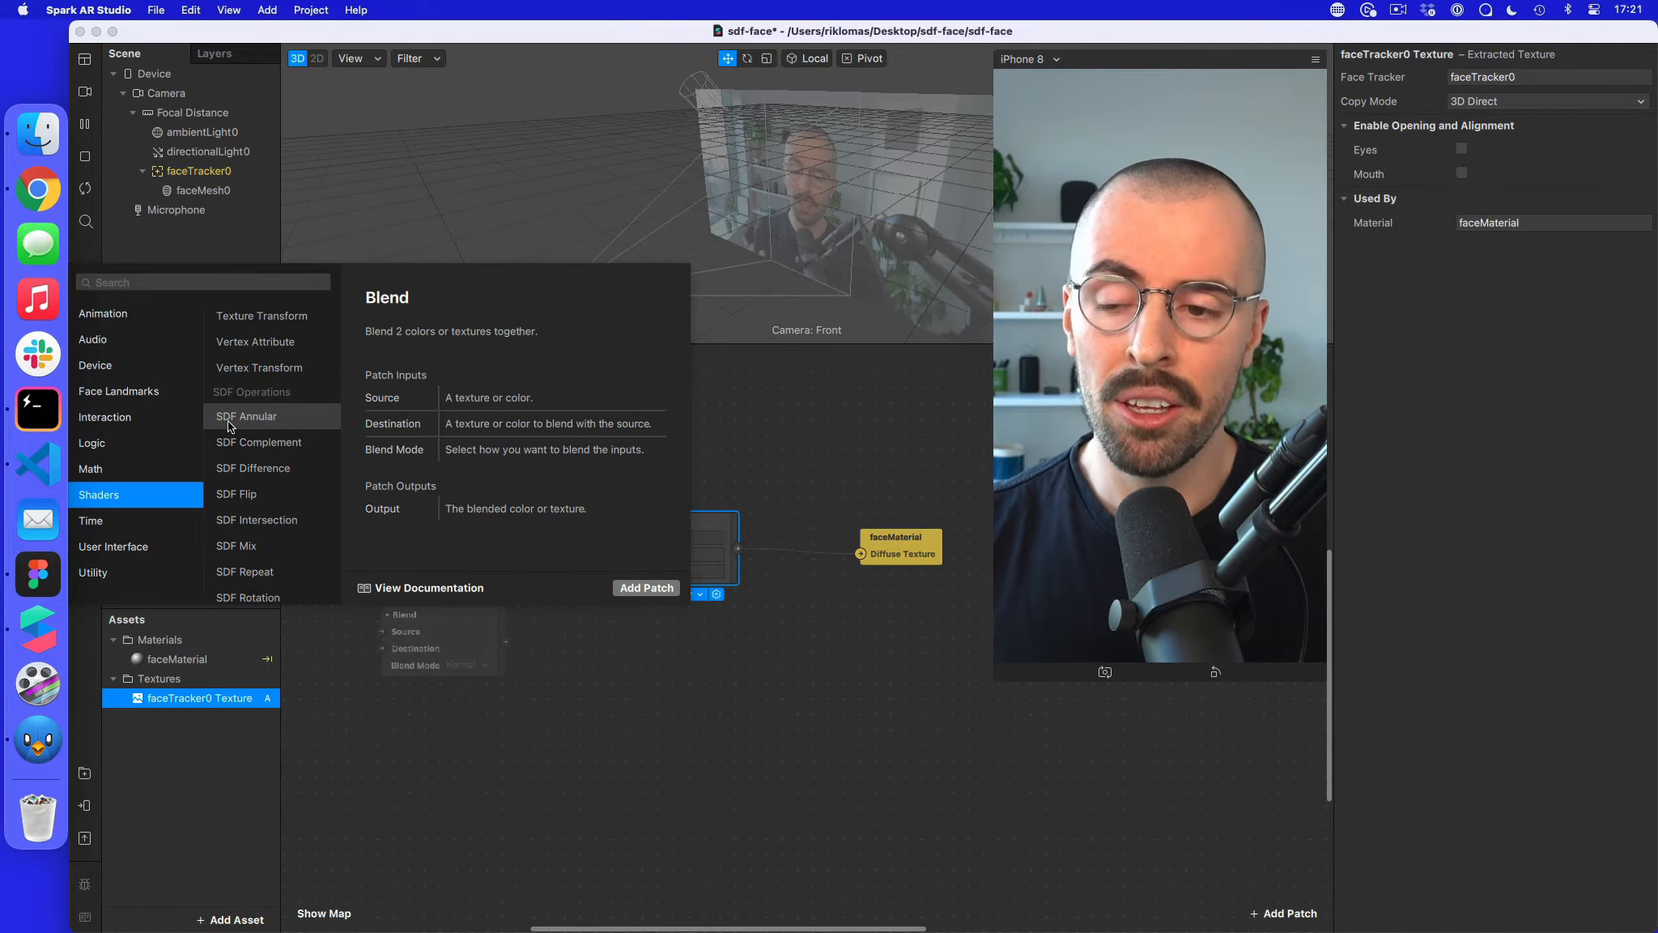
pyautogui.click(619, 739)
# - Add an SDF Ellipse patch on the free canvas below faceTracker0 Texture
pyautogui.hscroll(-5, 595, 713)
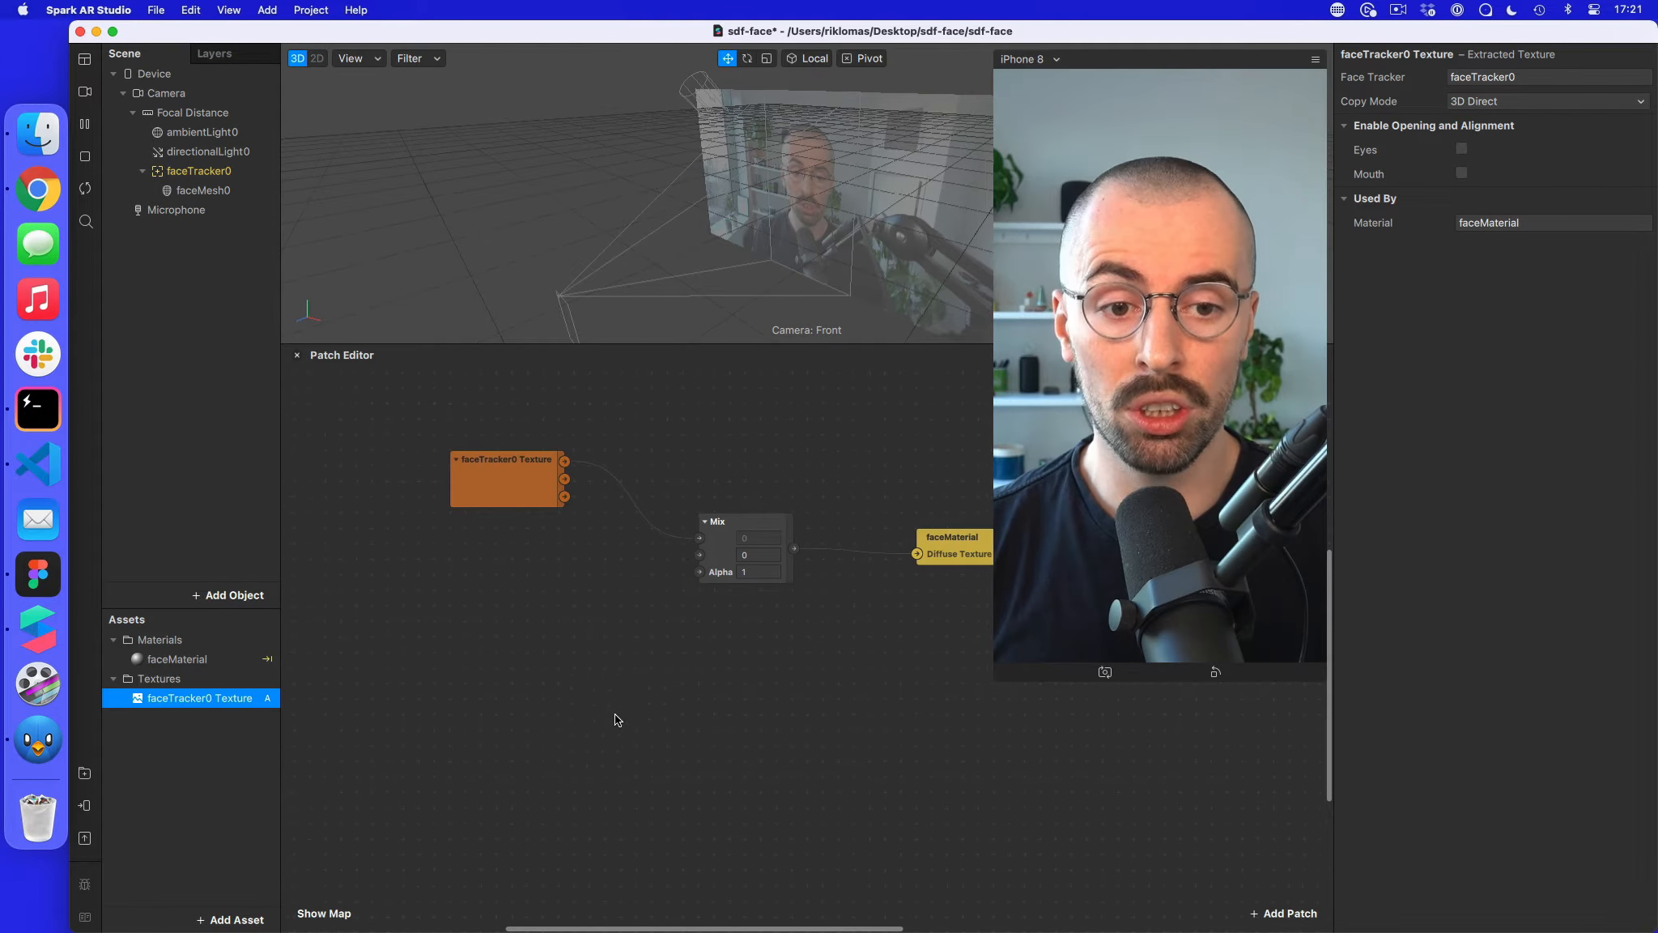
pyautogui.doubleClick(356, 619)
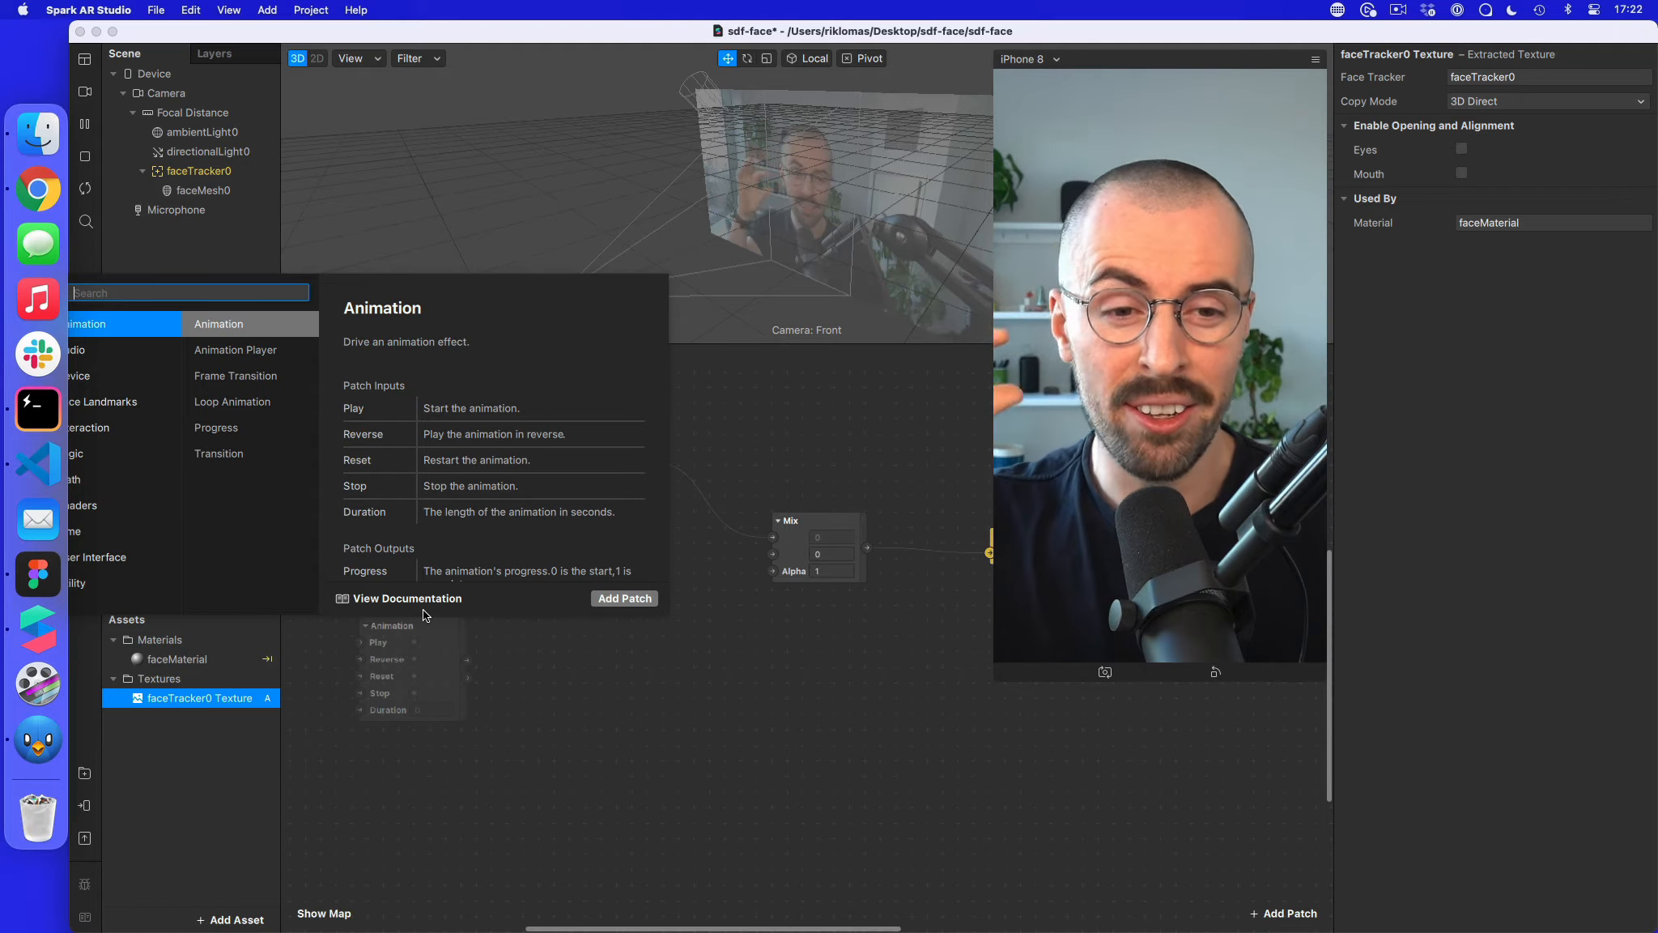
pyautogui.write('sdf ell')
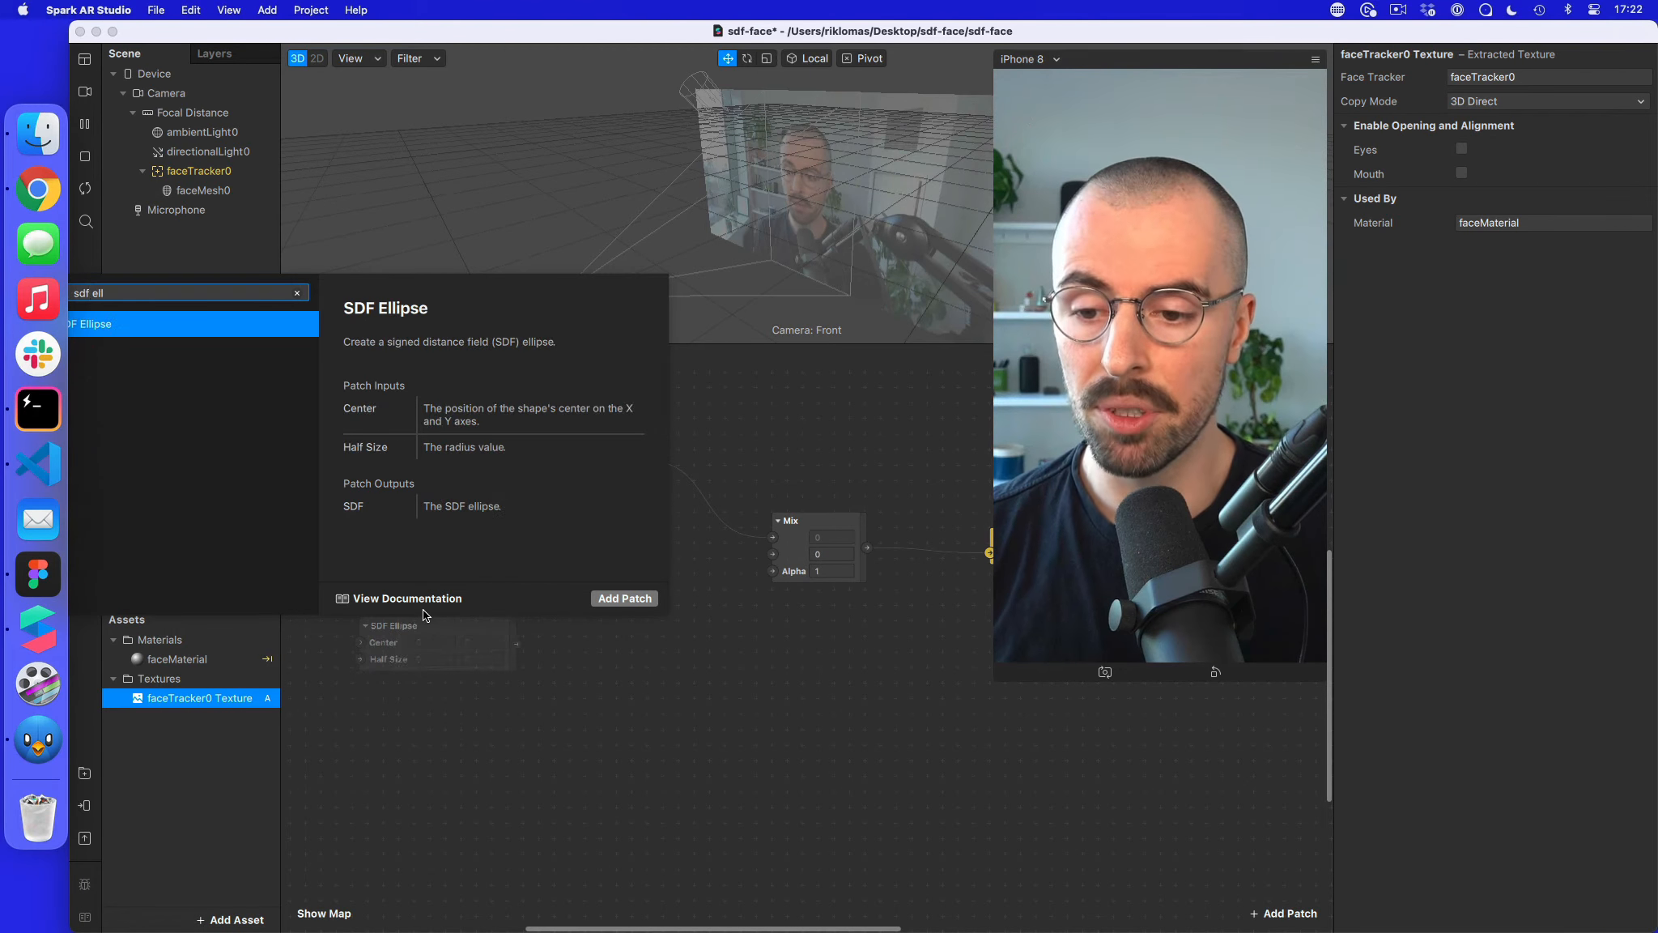
pyautogui.press('Return')
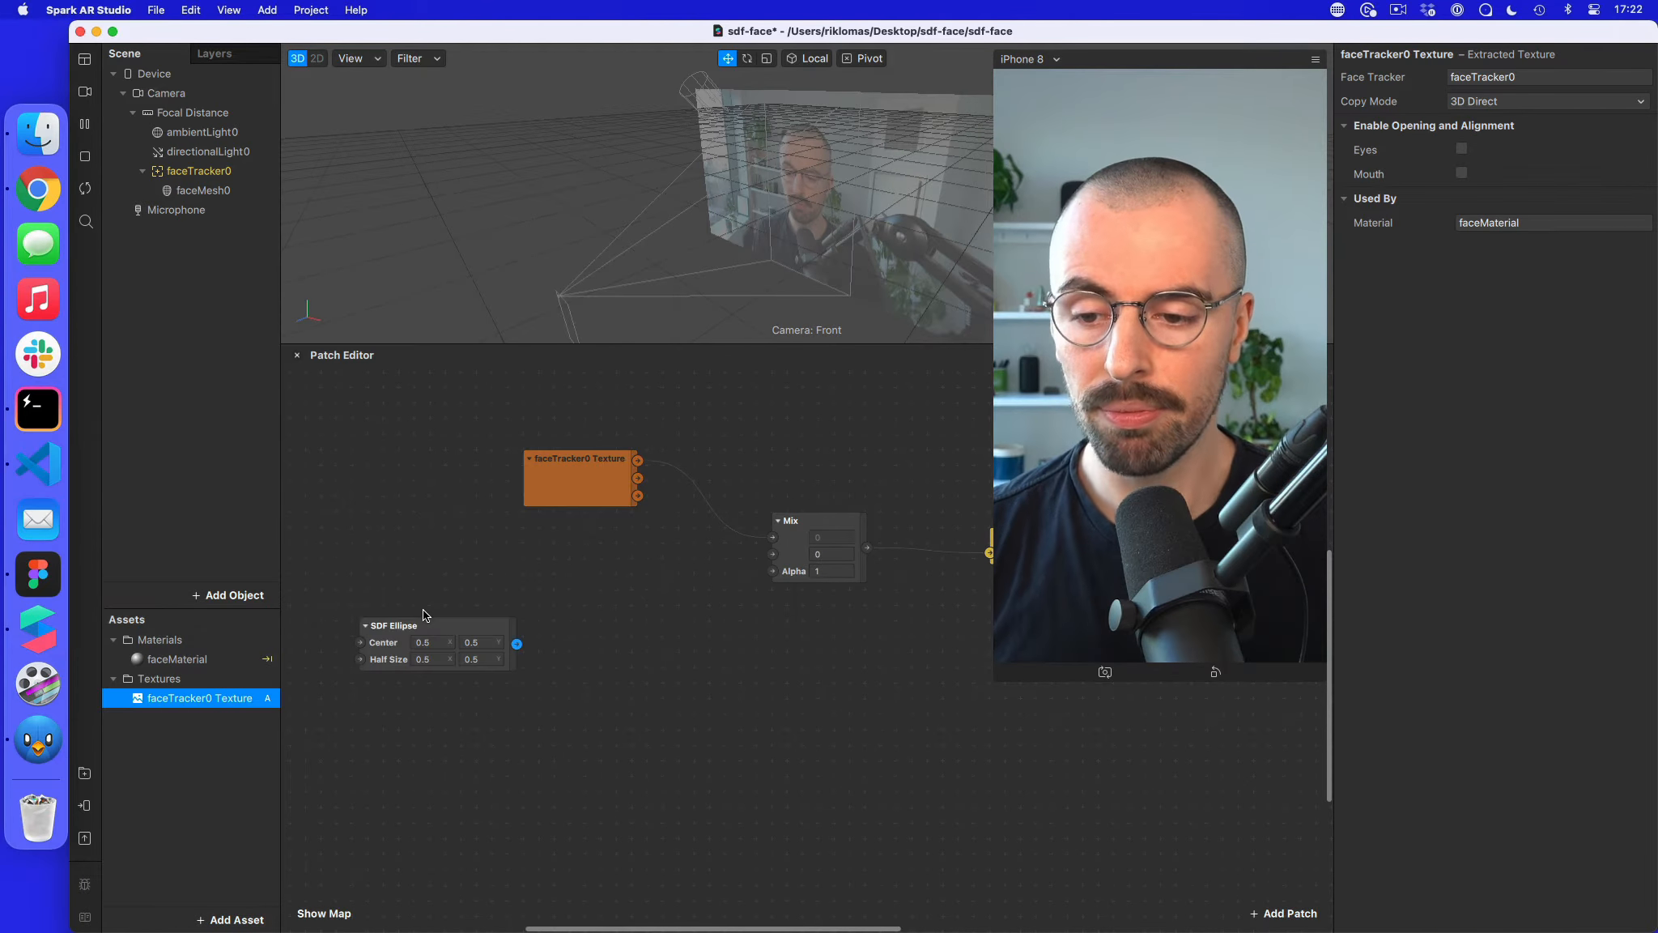
pyautogui.click(446, 600)
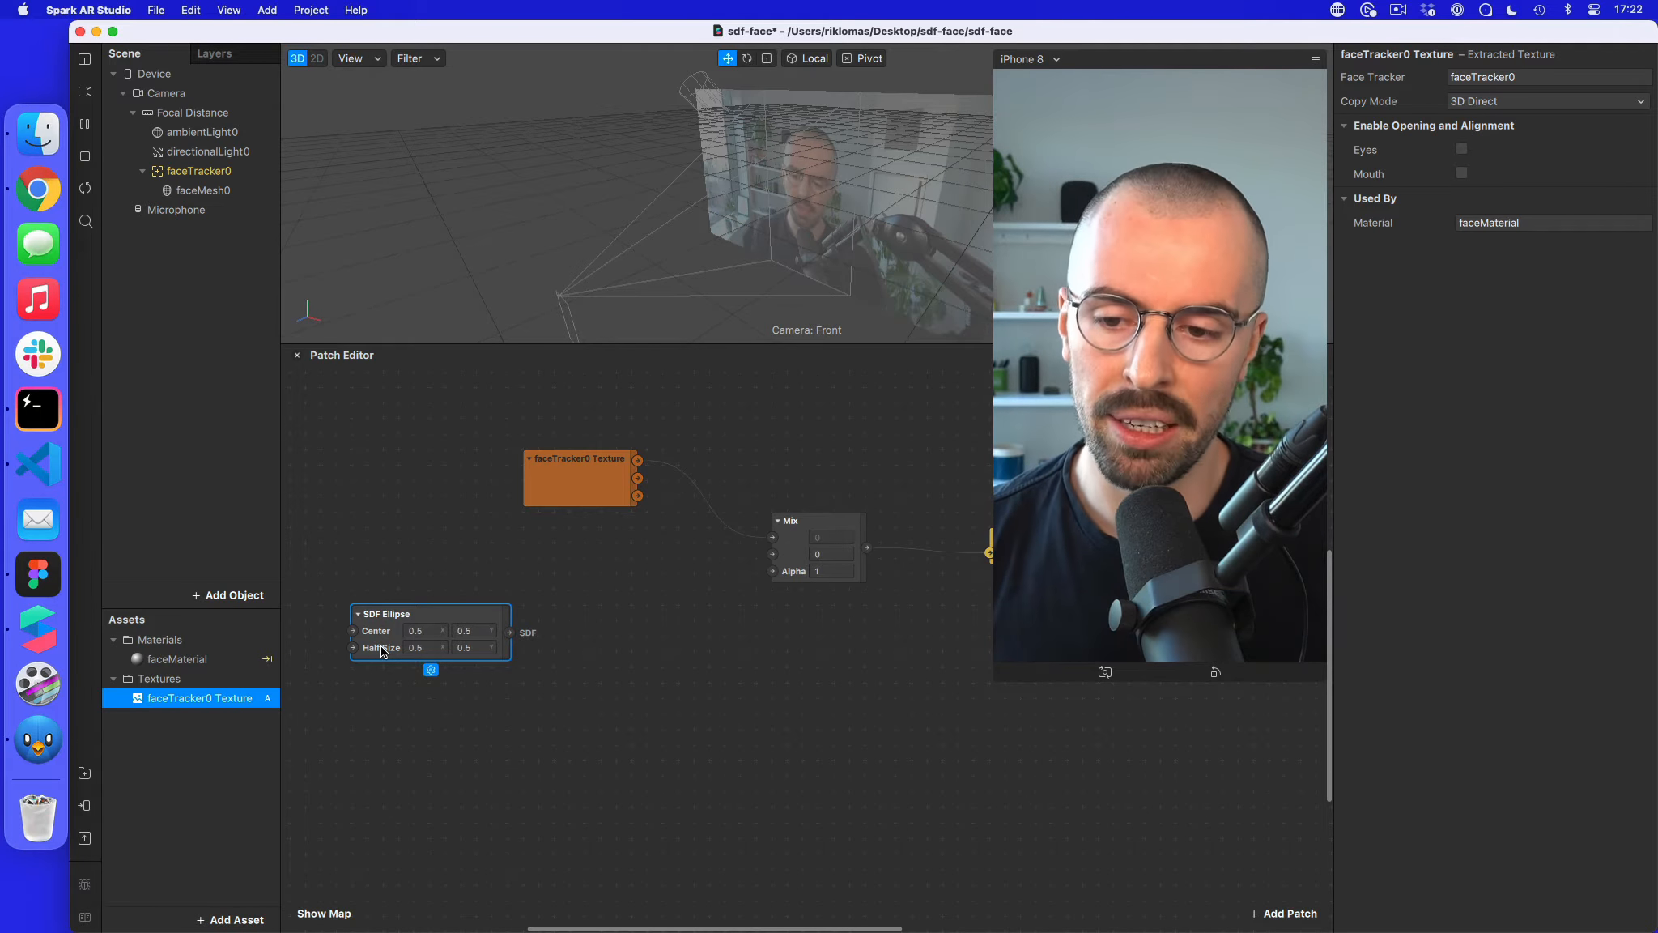
# - Connect the SDF Ellipse output to the Mix patch's Alpha input and move the ellipse patch farther from Mix
pyautogui.moveTo(510, 633); pyautogui.dragTo(659, 635)
pyautogui.moveTo(775, 572); pyautogui.dragTo(774, 571)
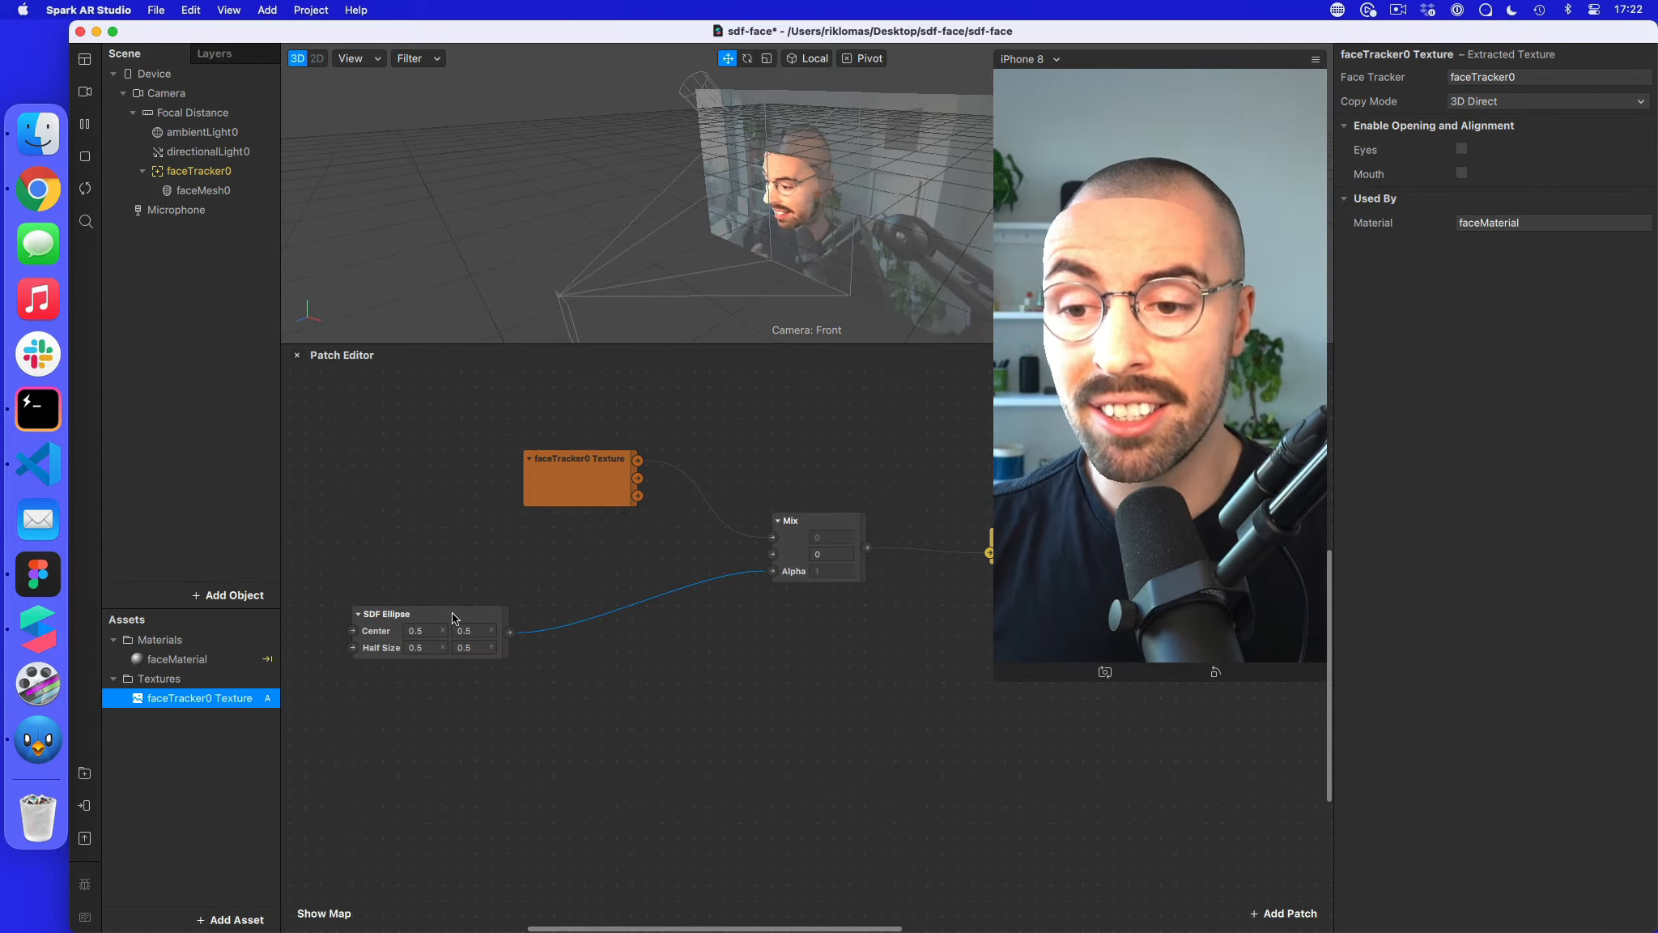
pyautogui.moveTo(452, 618); pyautogui.dragTo(421, 603)
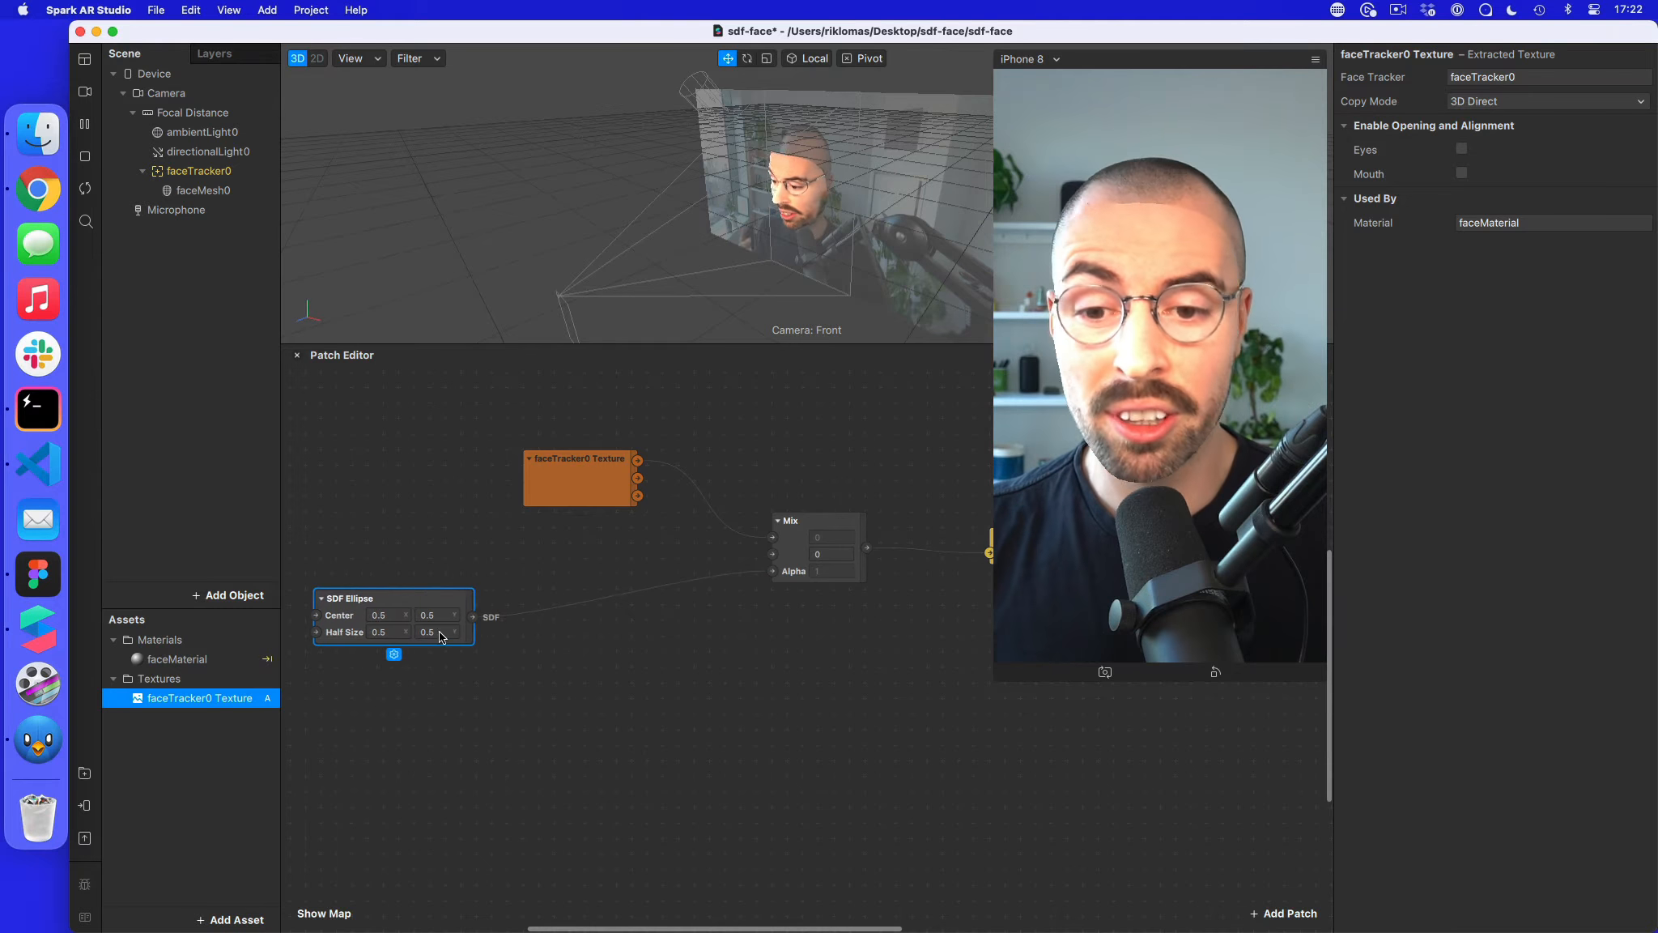
# - Search the patch library for the Step patch and add it on the free canvas between SDF Ellipse and Mix
pyautogui.rightClick(601, 634)
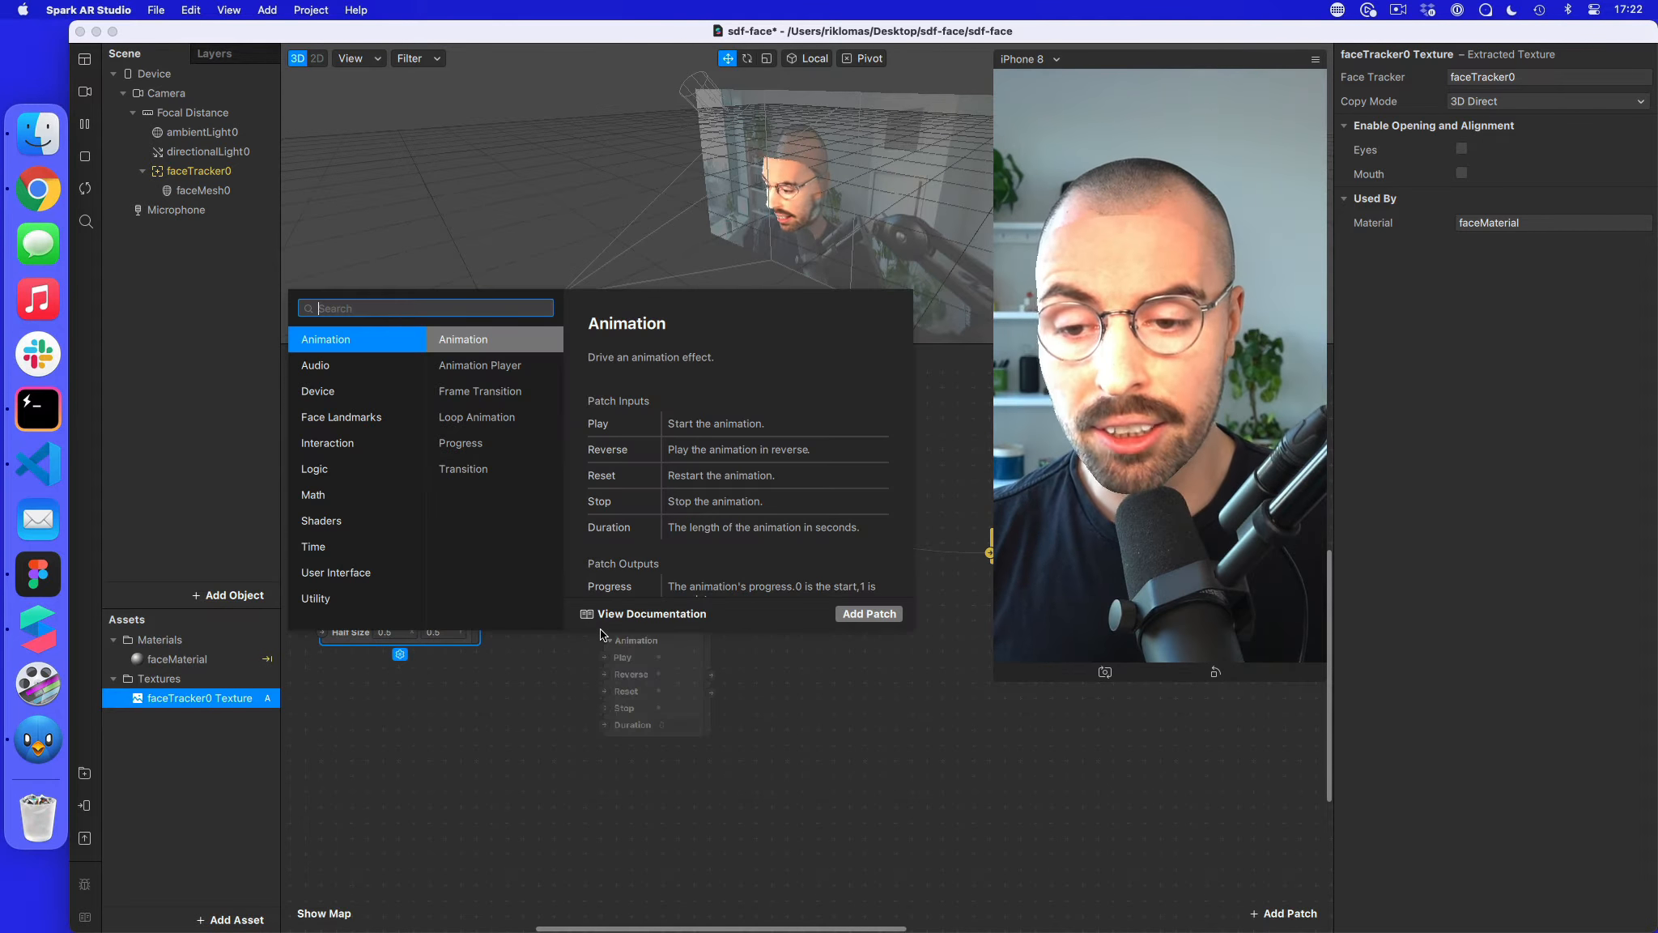
pyautogui.write('stop')
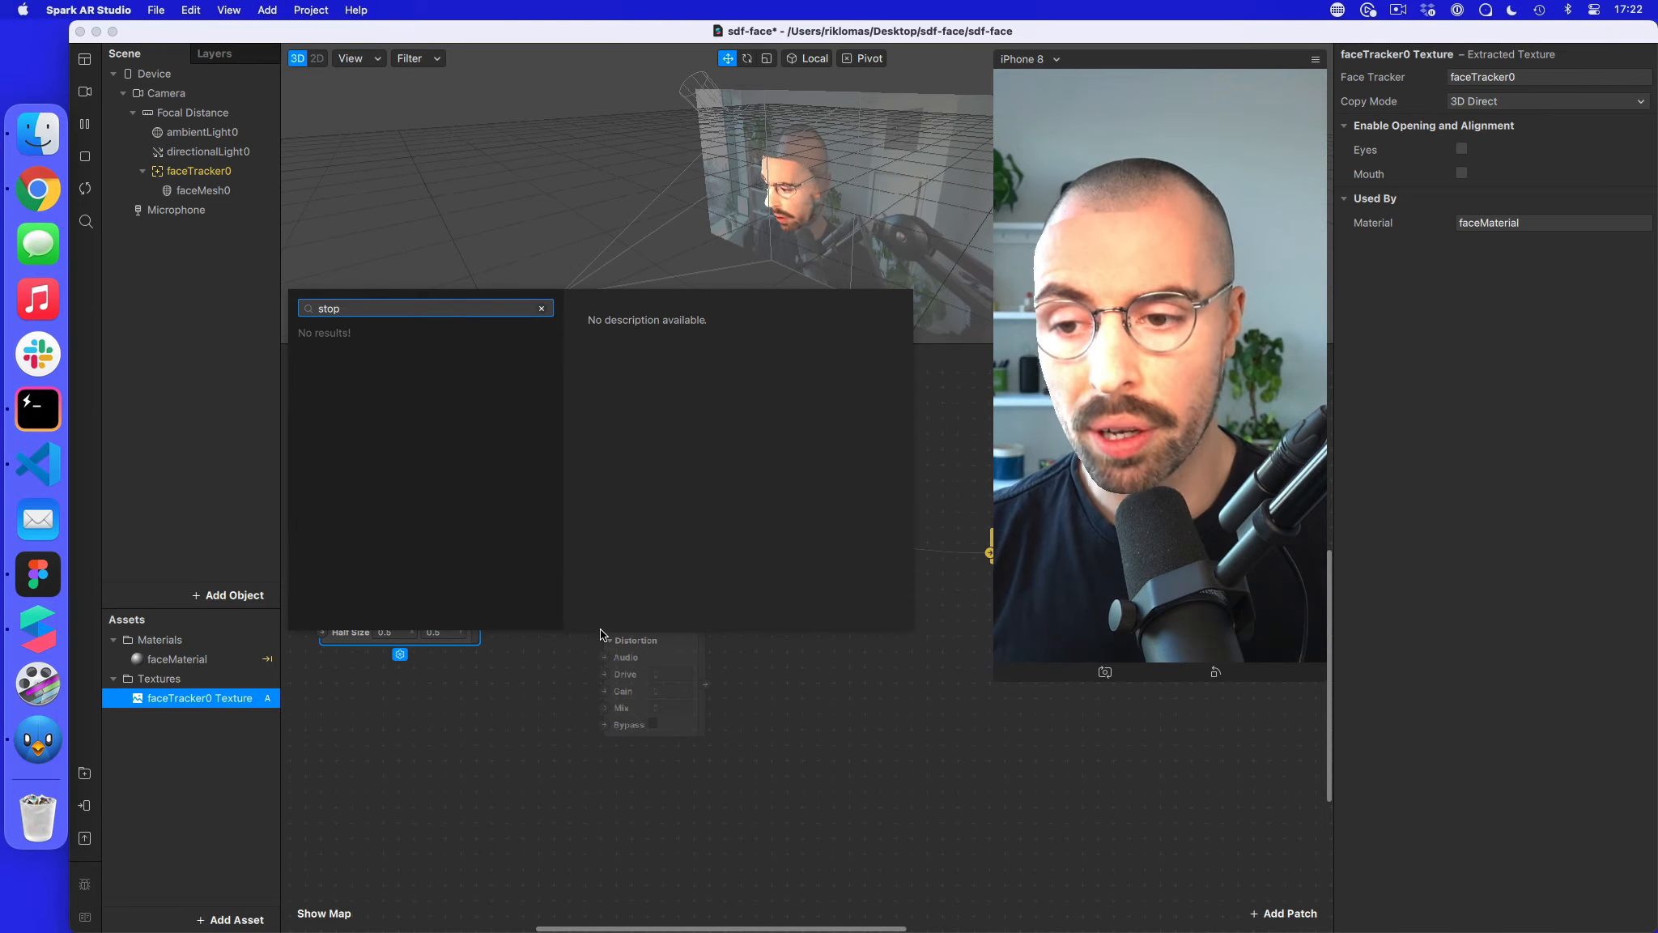
pyautogui.press('BackSpace')
pyautogui.press('BackSpace')
pyautogui.press('BackSpace')
pyautogui.press('BackSpace')
pyautogui.write('sdf')
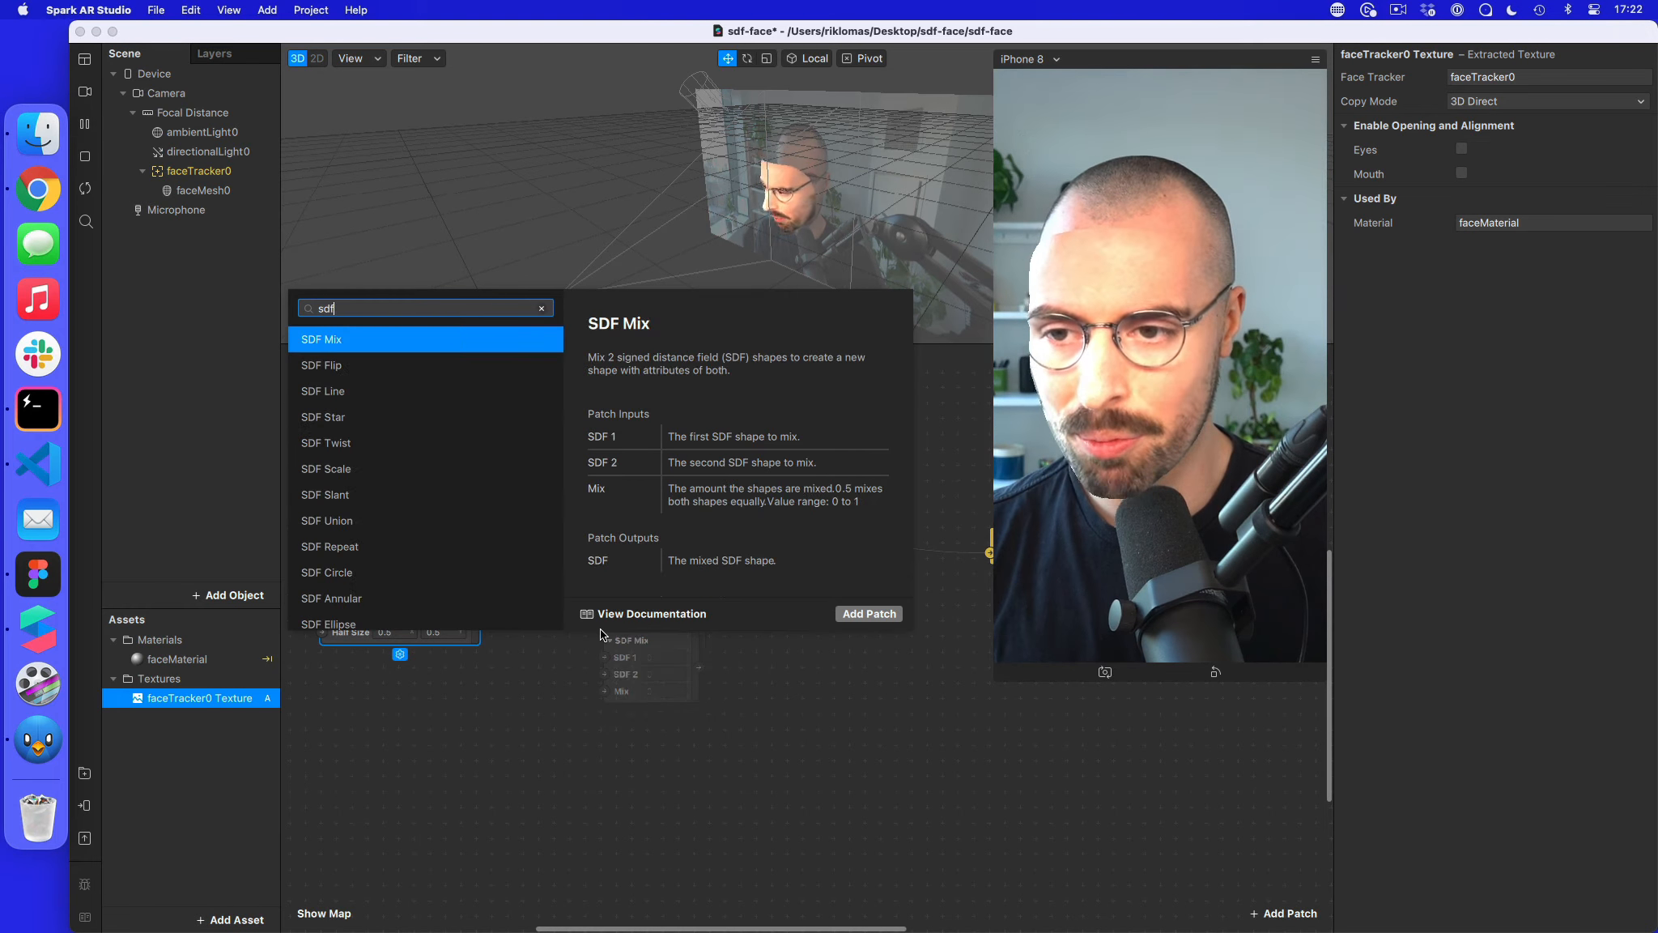
pyautogui.scroll(-5, 404, 510)
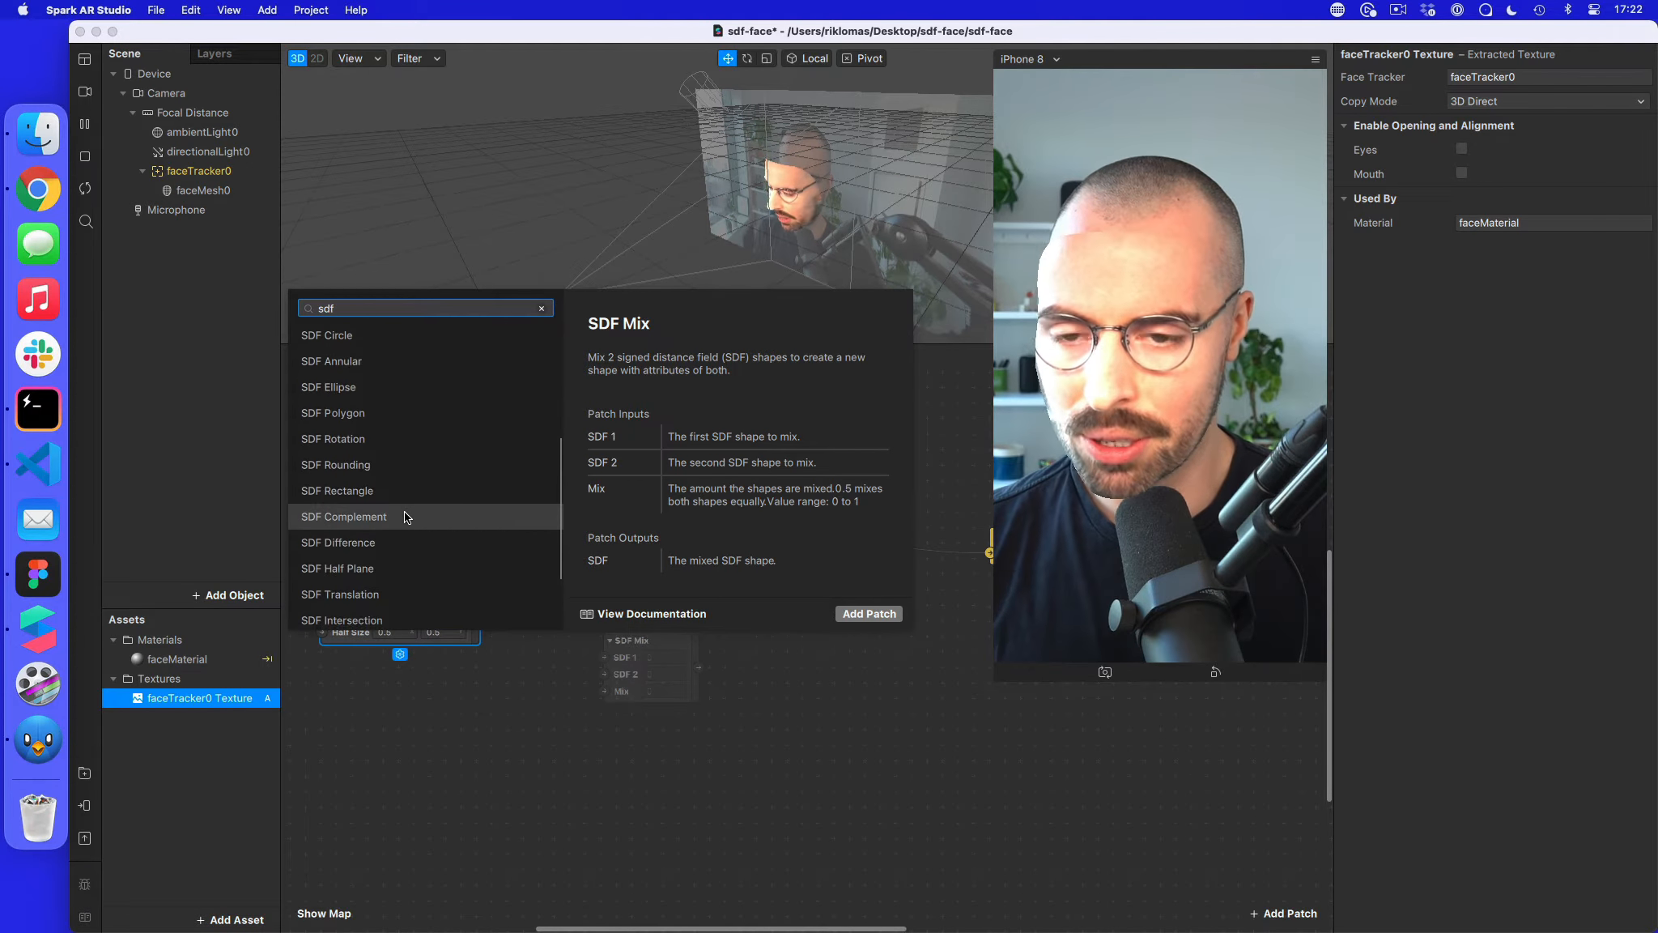
pyautogui.press('BackSpace')
pyautogui.press('BackSpace')
pyautogui.write('tep')
pyautogui.press('Up')
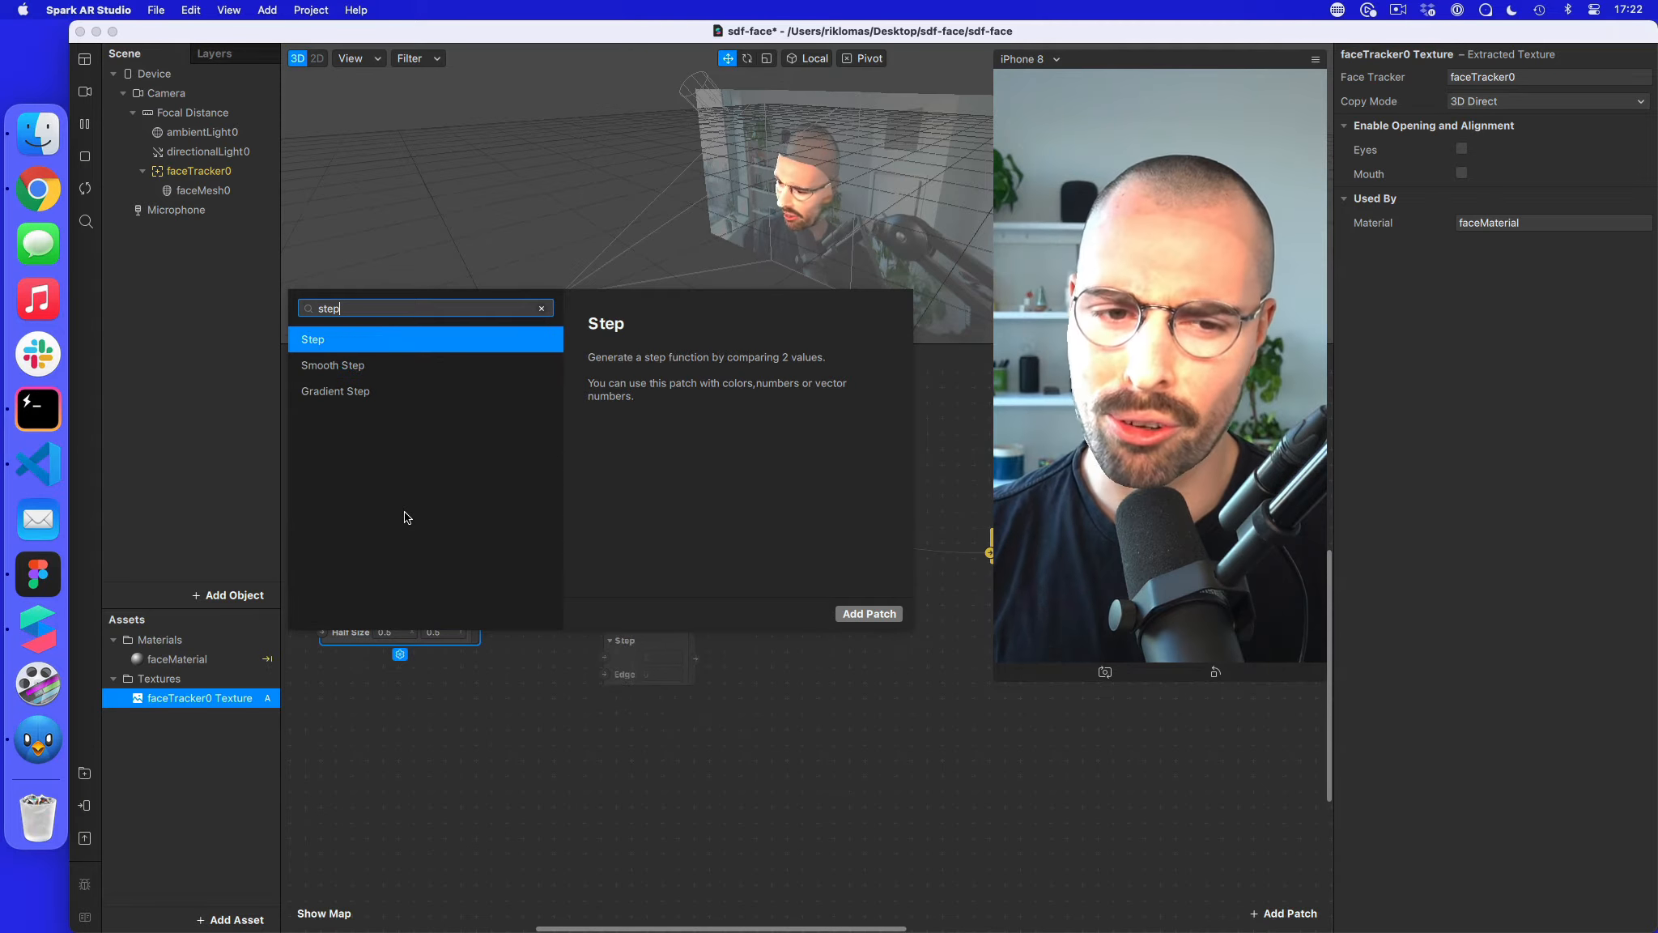
pyautogui.press('Return')
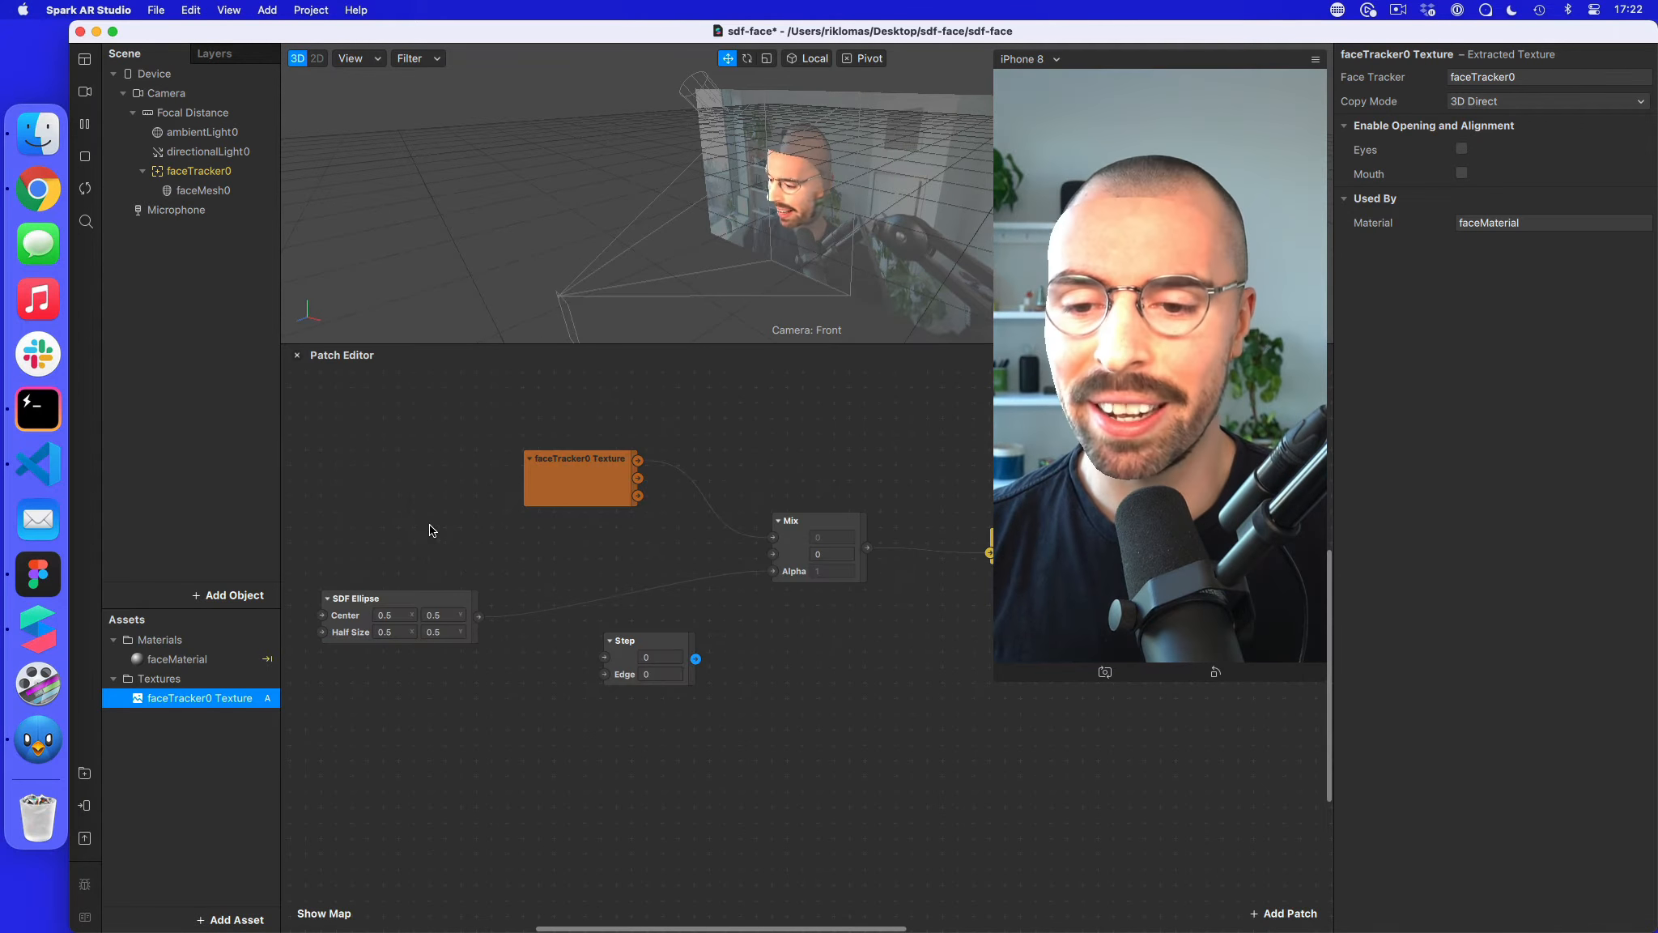
# - Route the SDF Ellipse output through Step's first input into Mix's Alpha, and align the Step patch level with the ellipse patch
pyautogui.moveTo(662, 643); pyautogui.dragTo(628, 632)
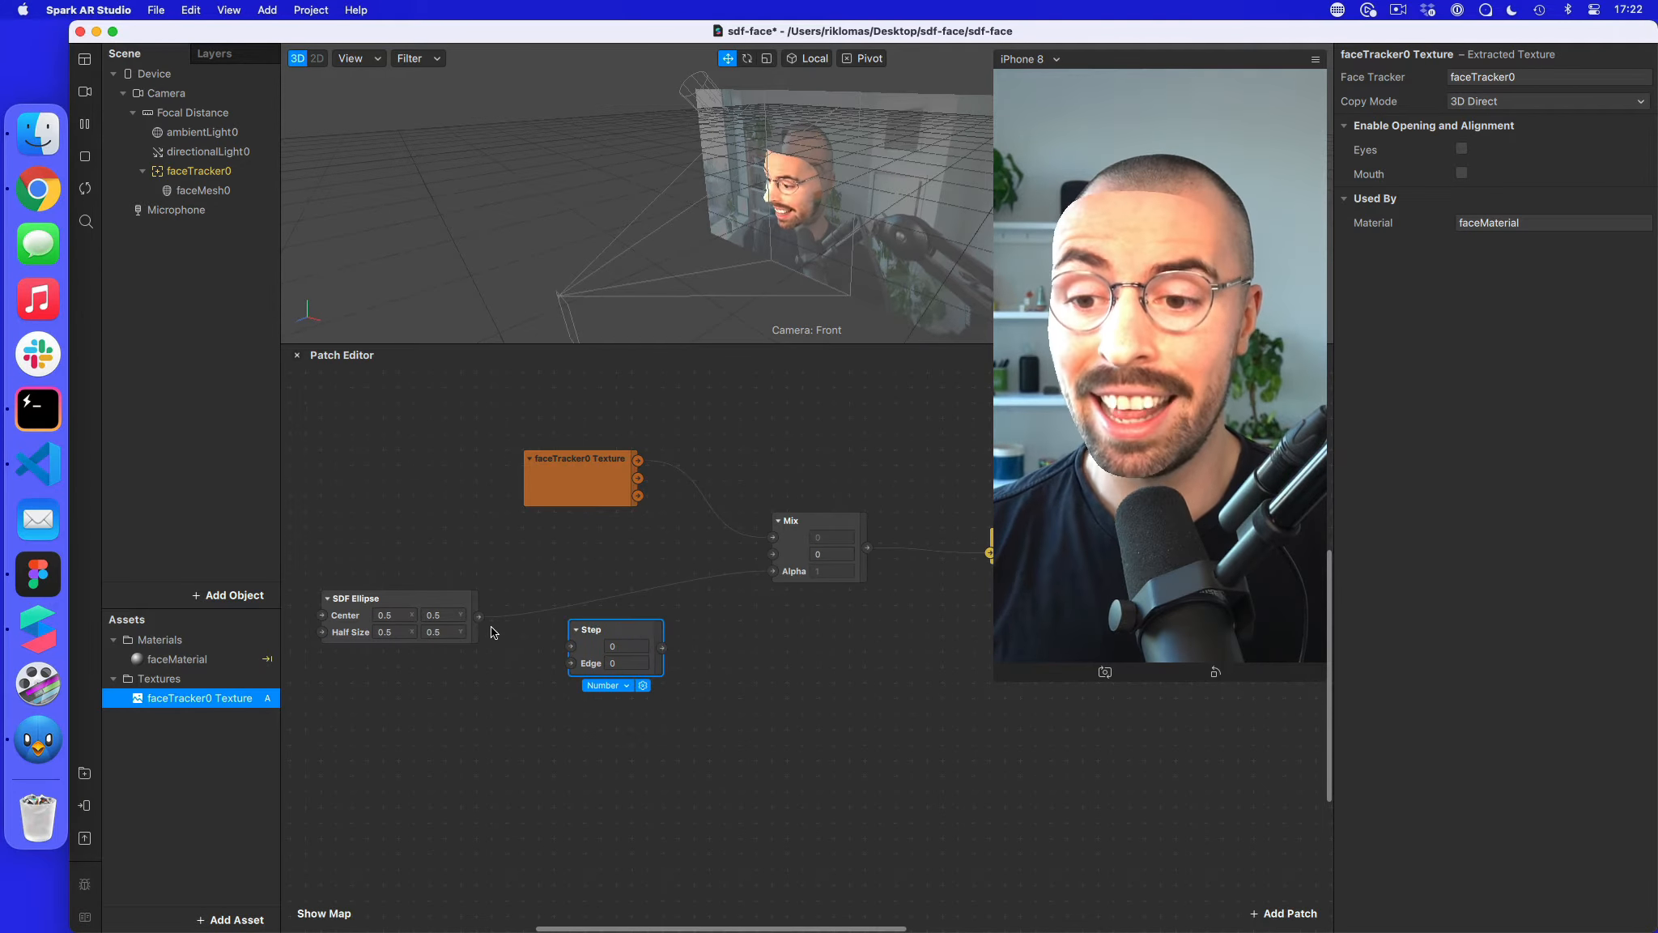
pyautogui.moveTo(479, 621); pyautogui.dragTo(521, 638)
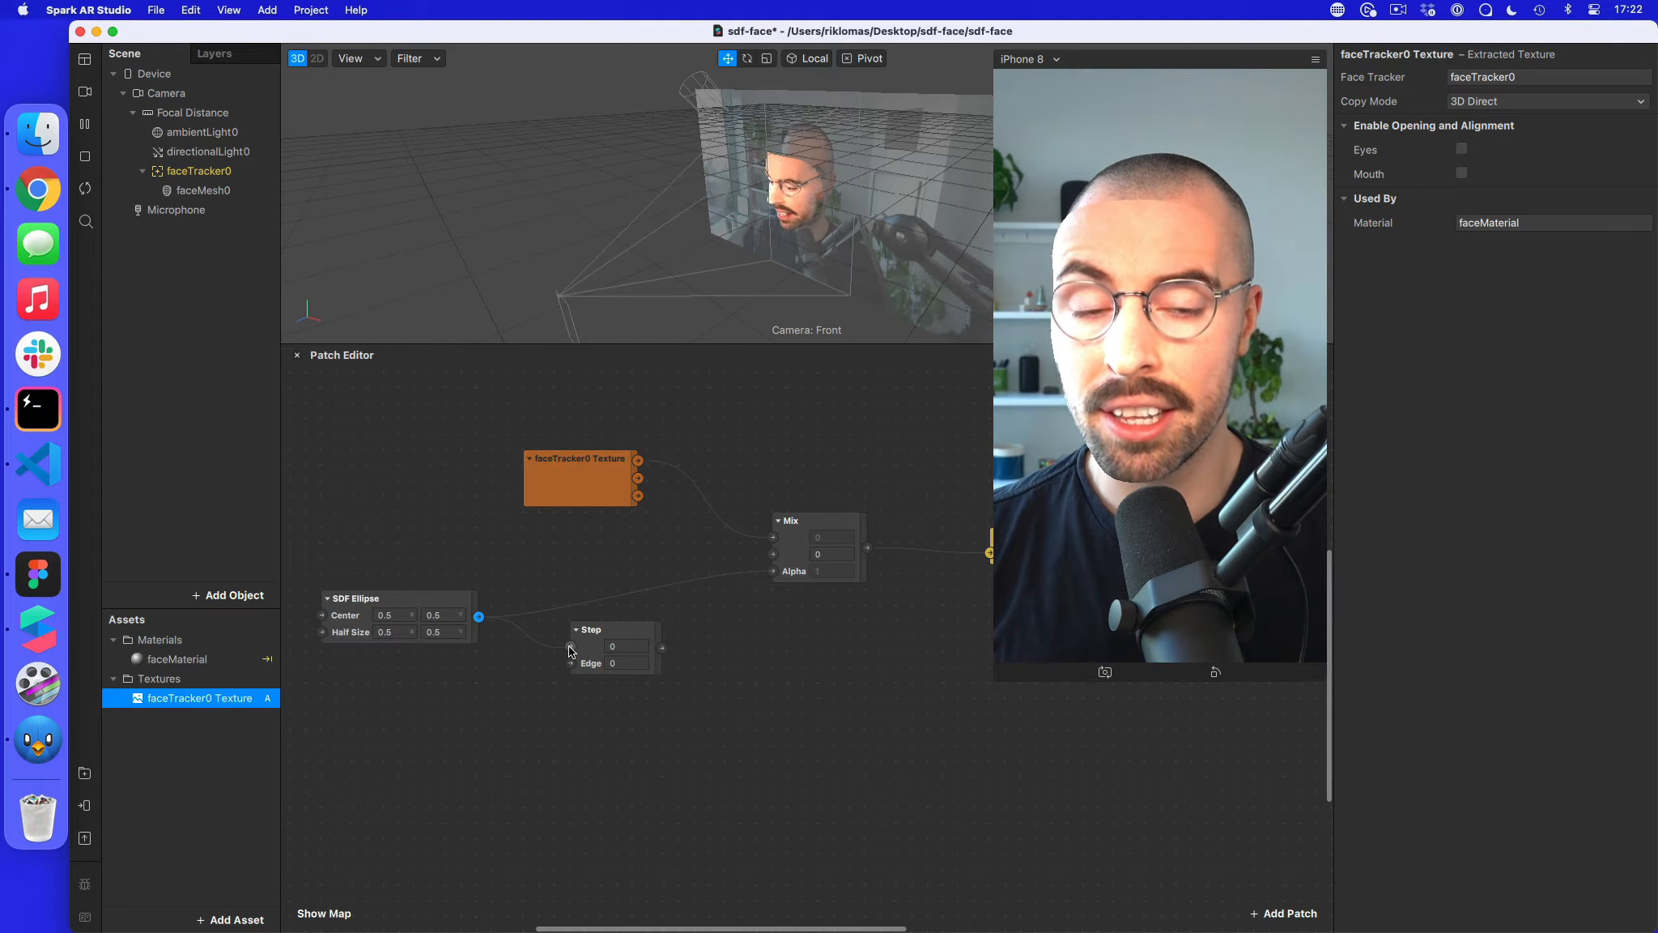
pyautogui.moveTo(662, 650); pyautogui.dragTo(773, 571)
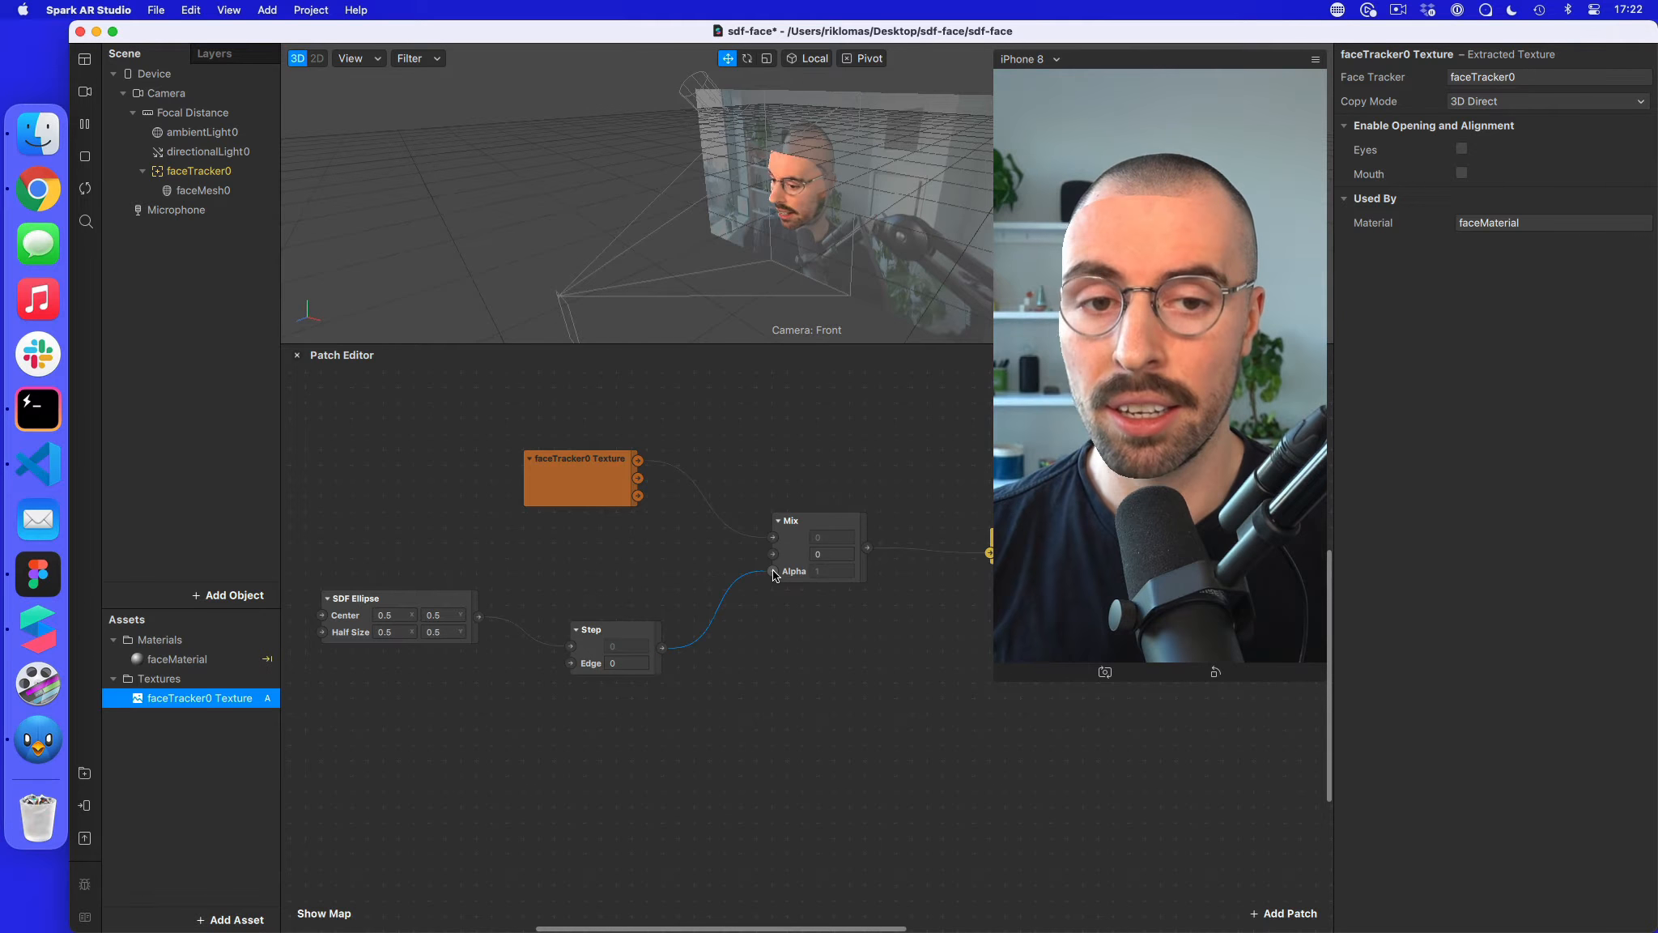
pyautogui.moveTo(622, 625); pyautogui.dragTo(621, 594)
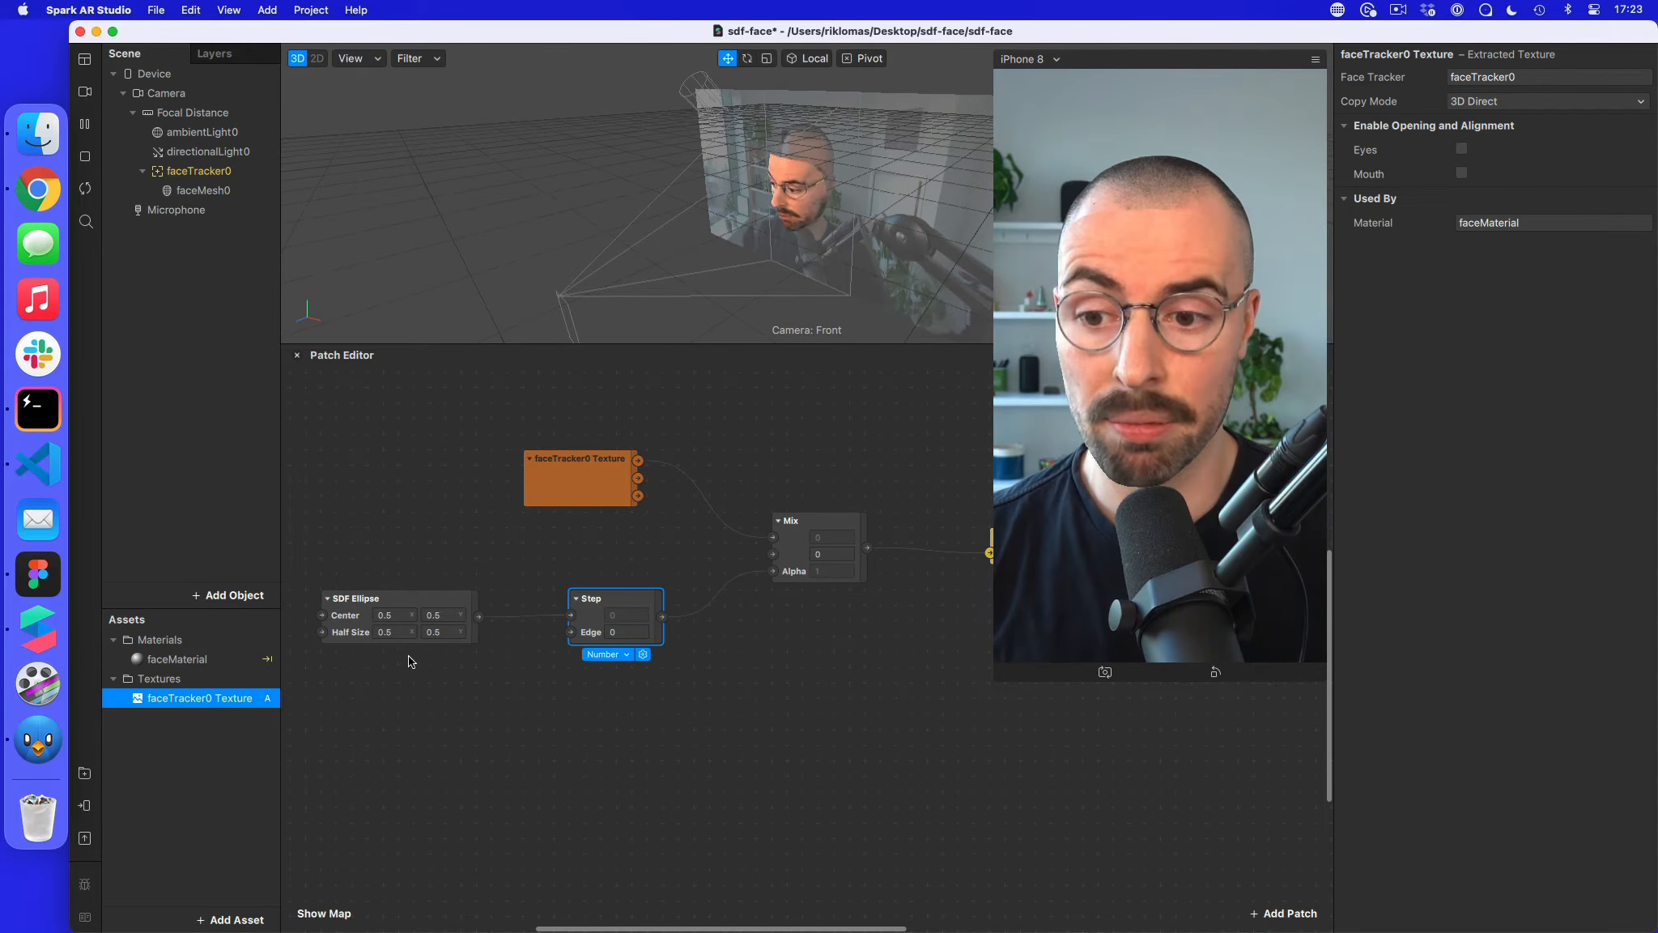
# - Set both Half Size values of the SDF Ellipse to 0.25
pyautogui.click(404, 631)
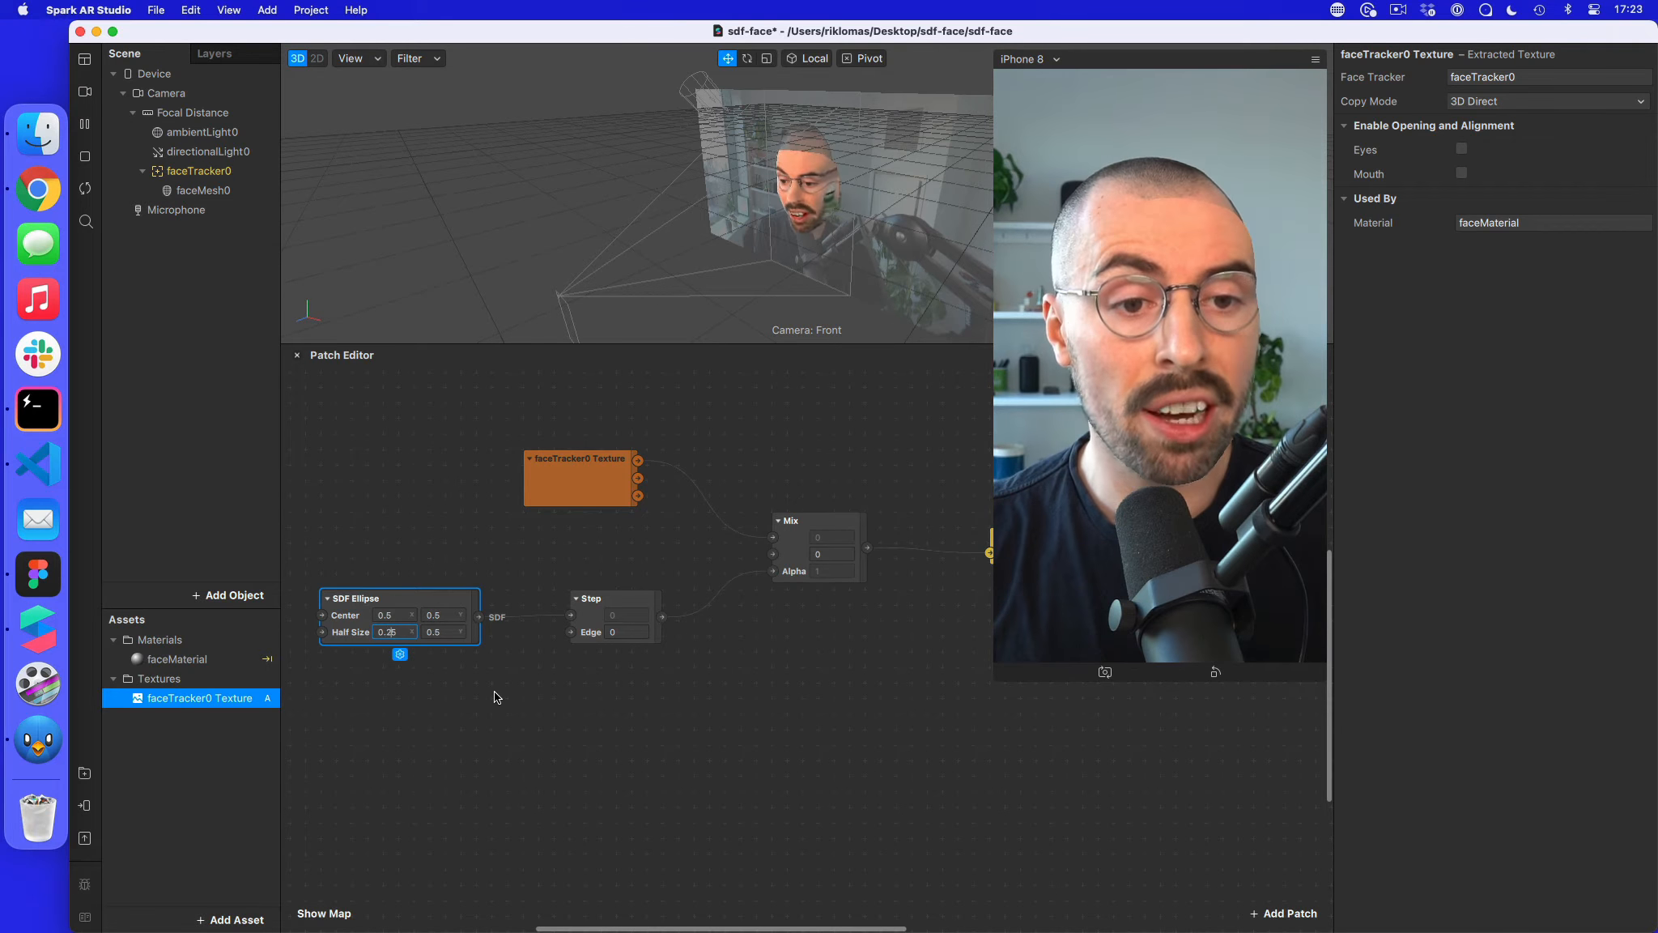
pyautogui.write('2')
pyautogui.press('Return')
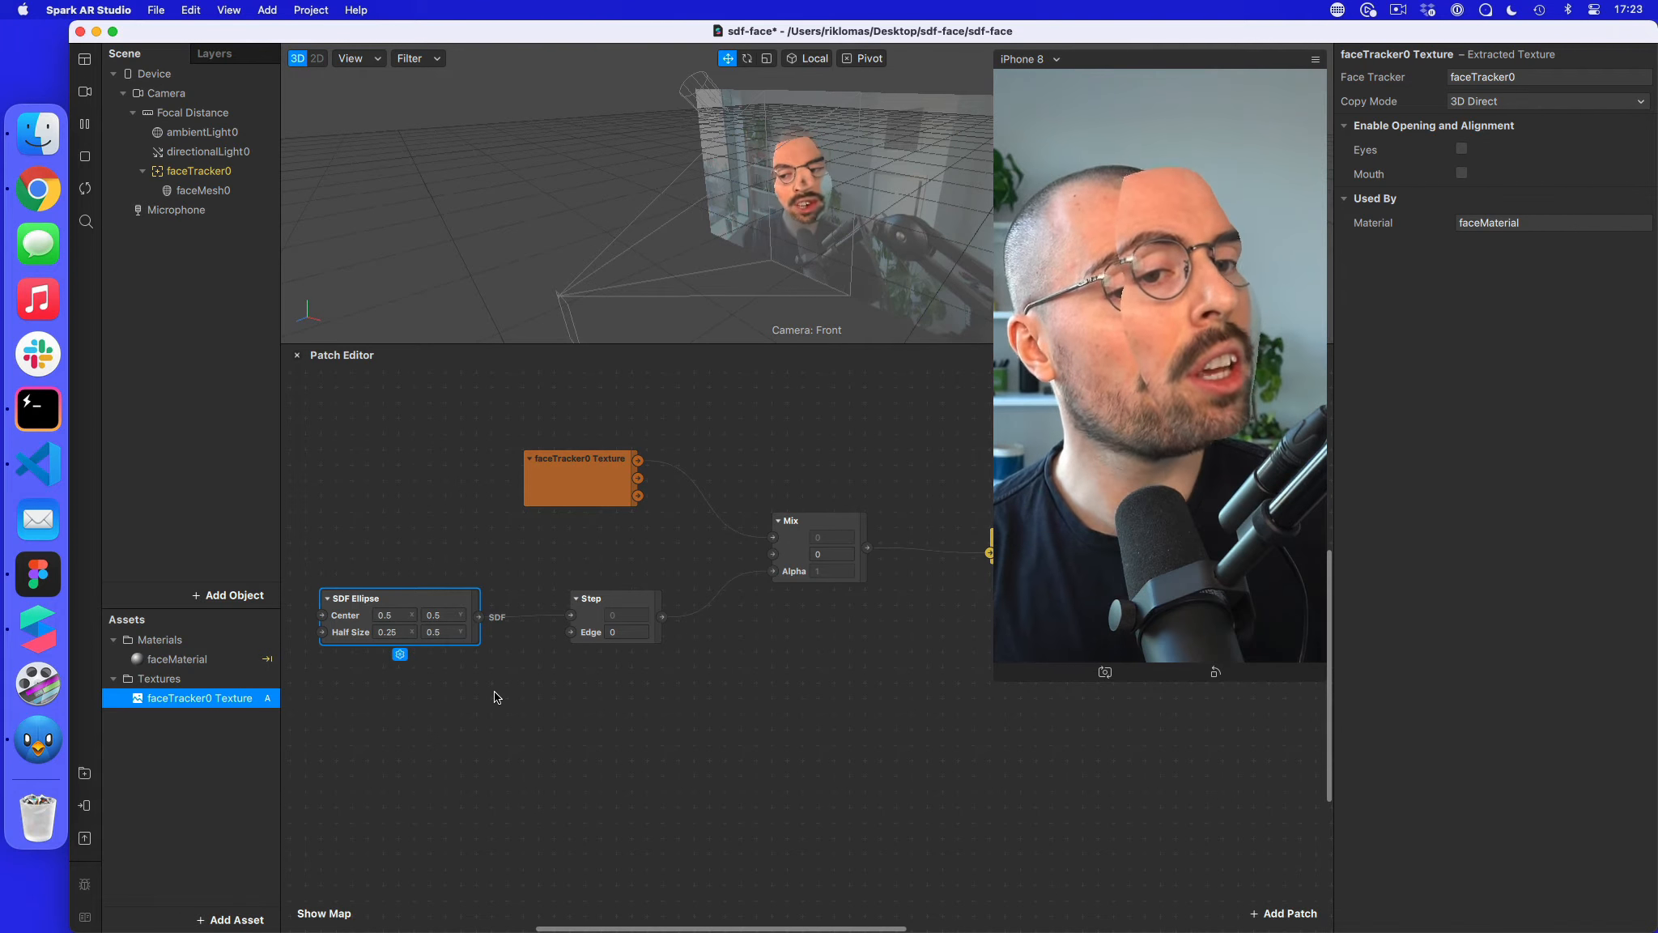
pyautogui.click(444, 636)
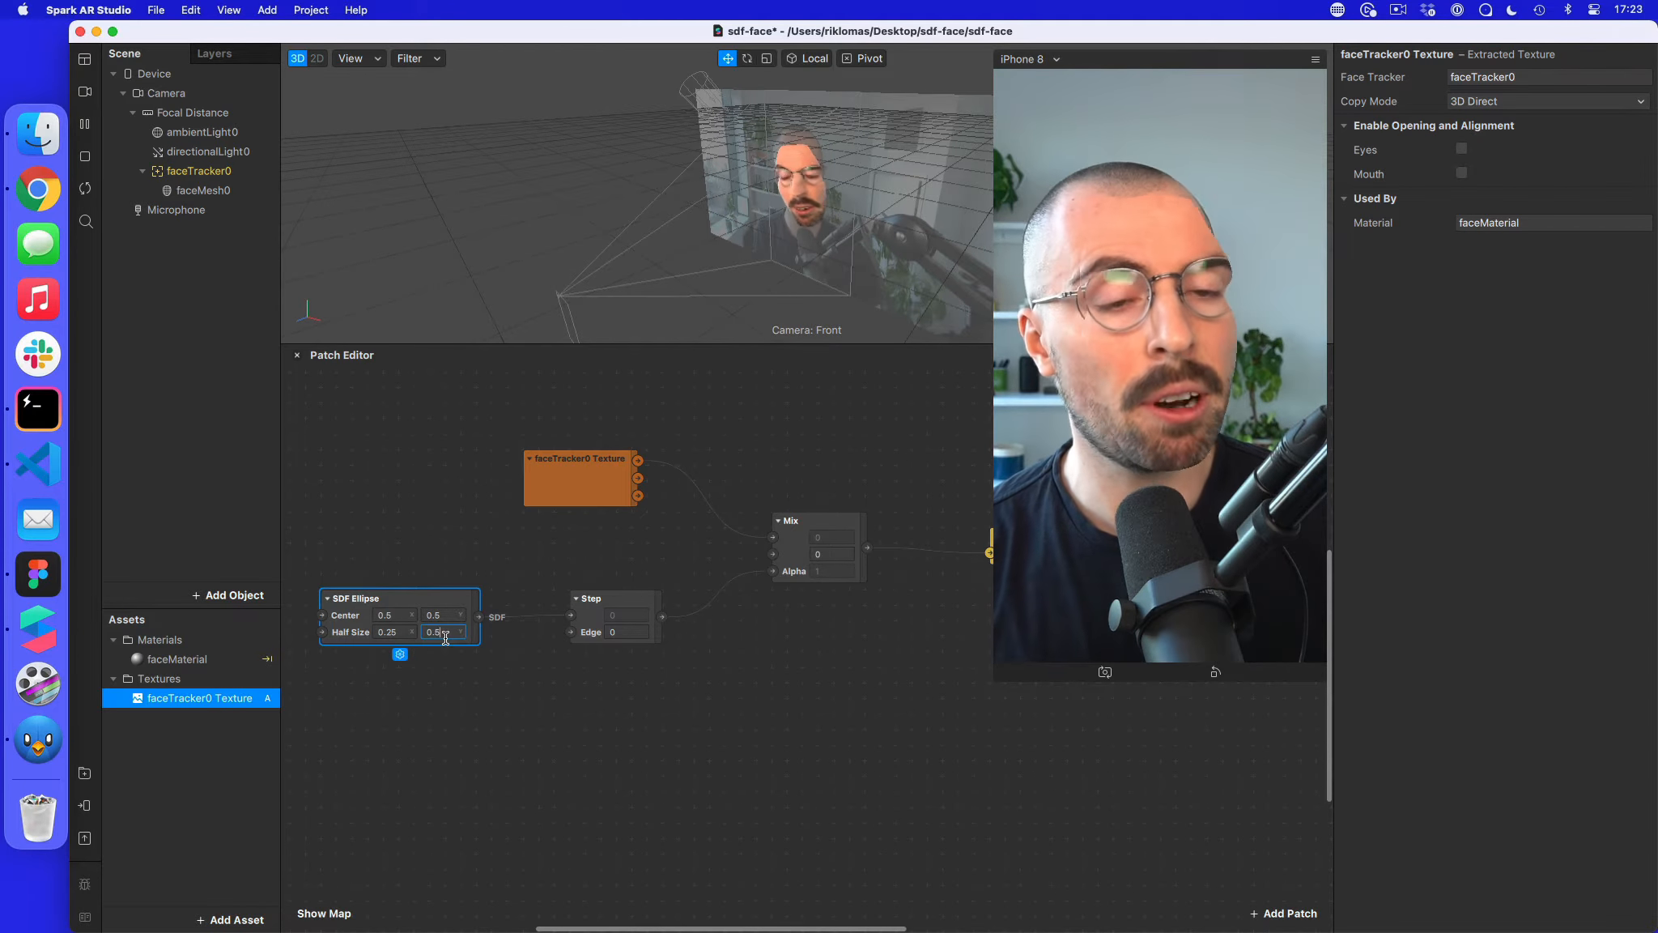
pyautogui.write('0.25')
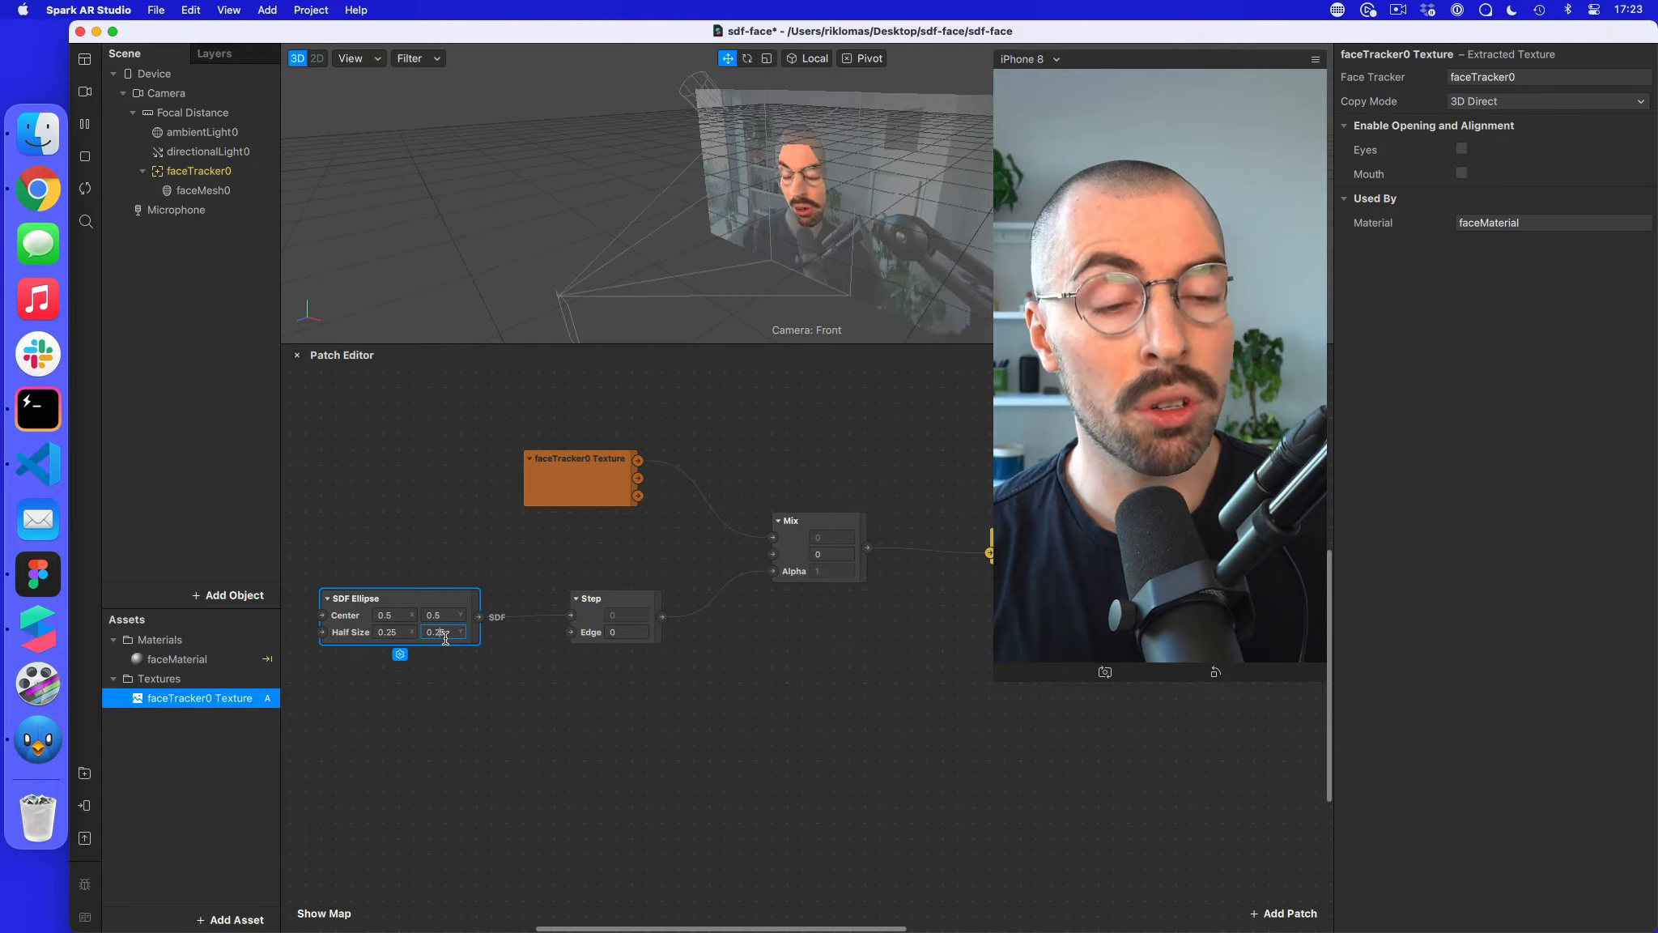
pyautogui.press('Return')
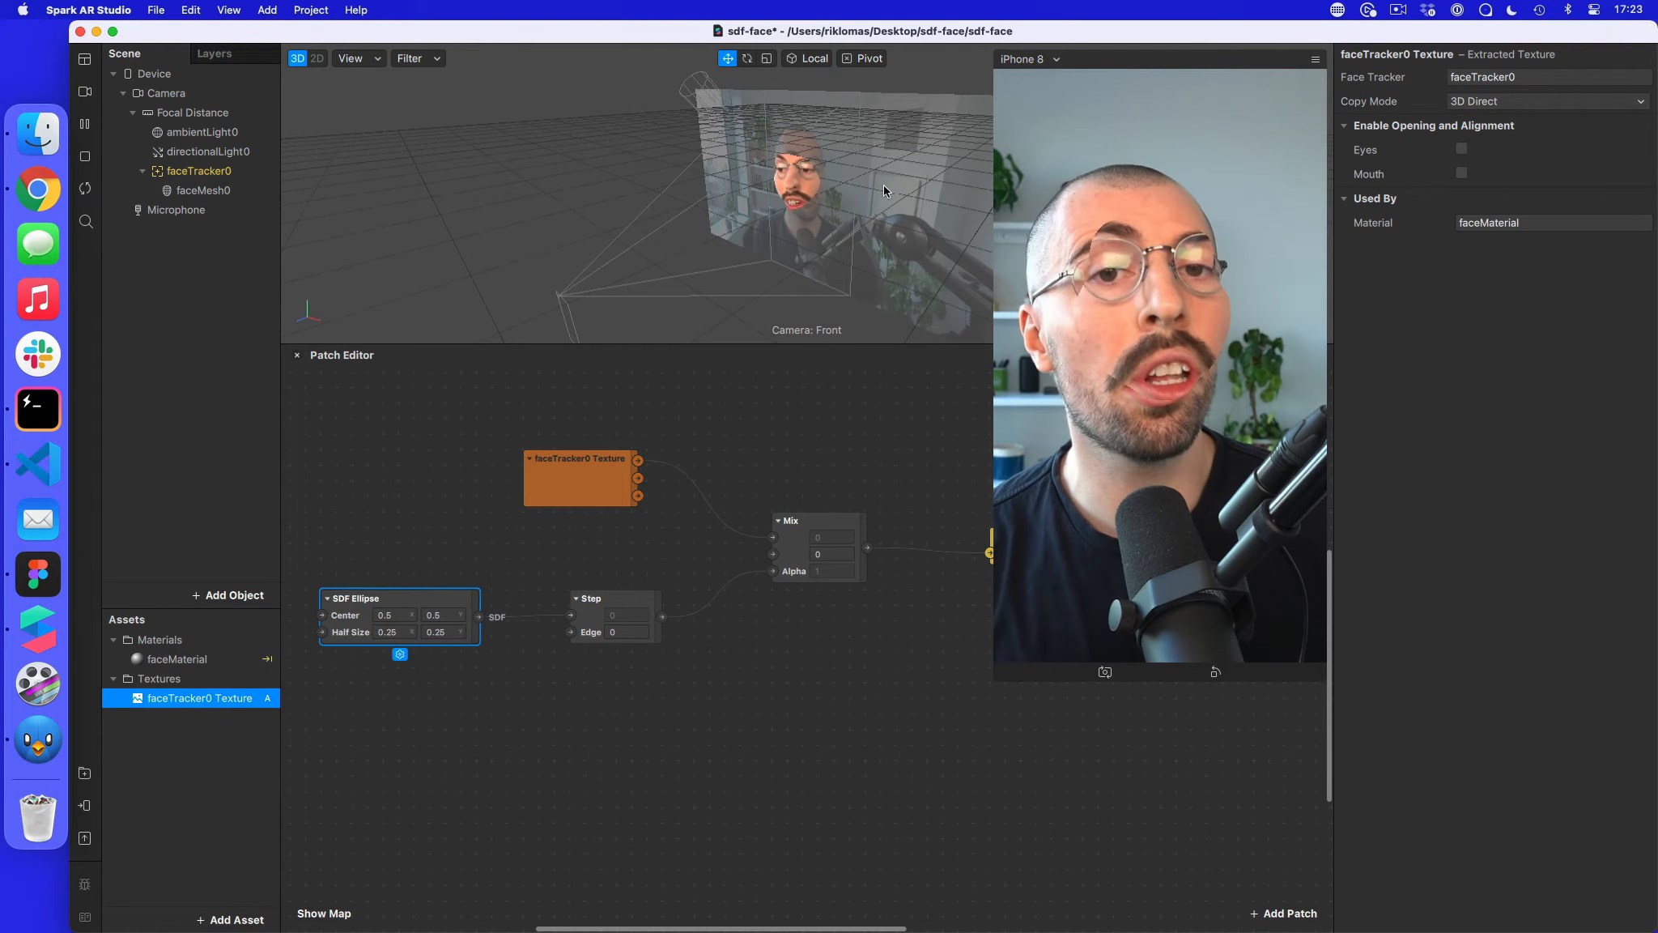
# - Set the SDF Ellipse's Center to 0.333 and 0.375
pyautogui.scroll(5, 842, 180)
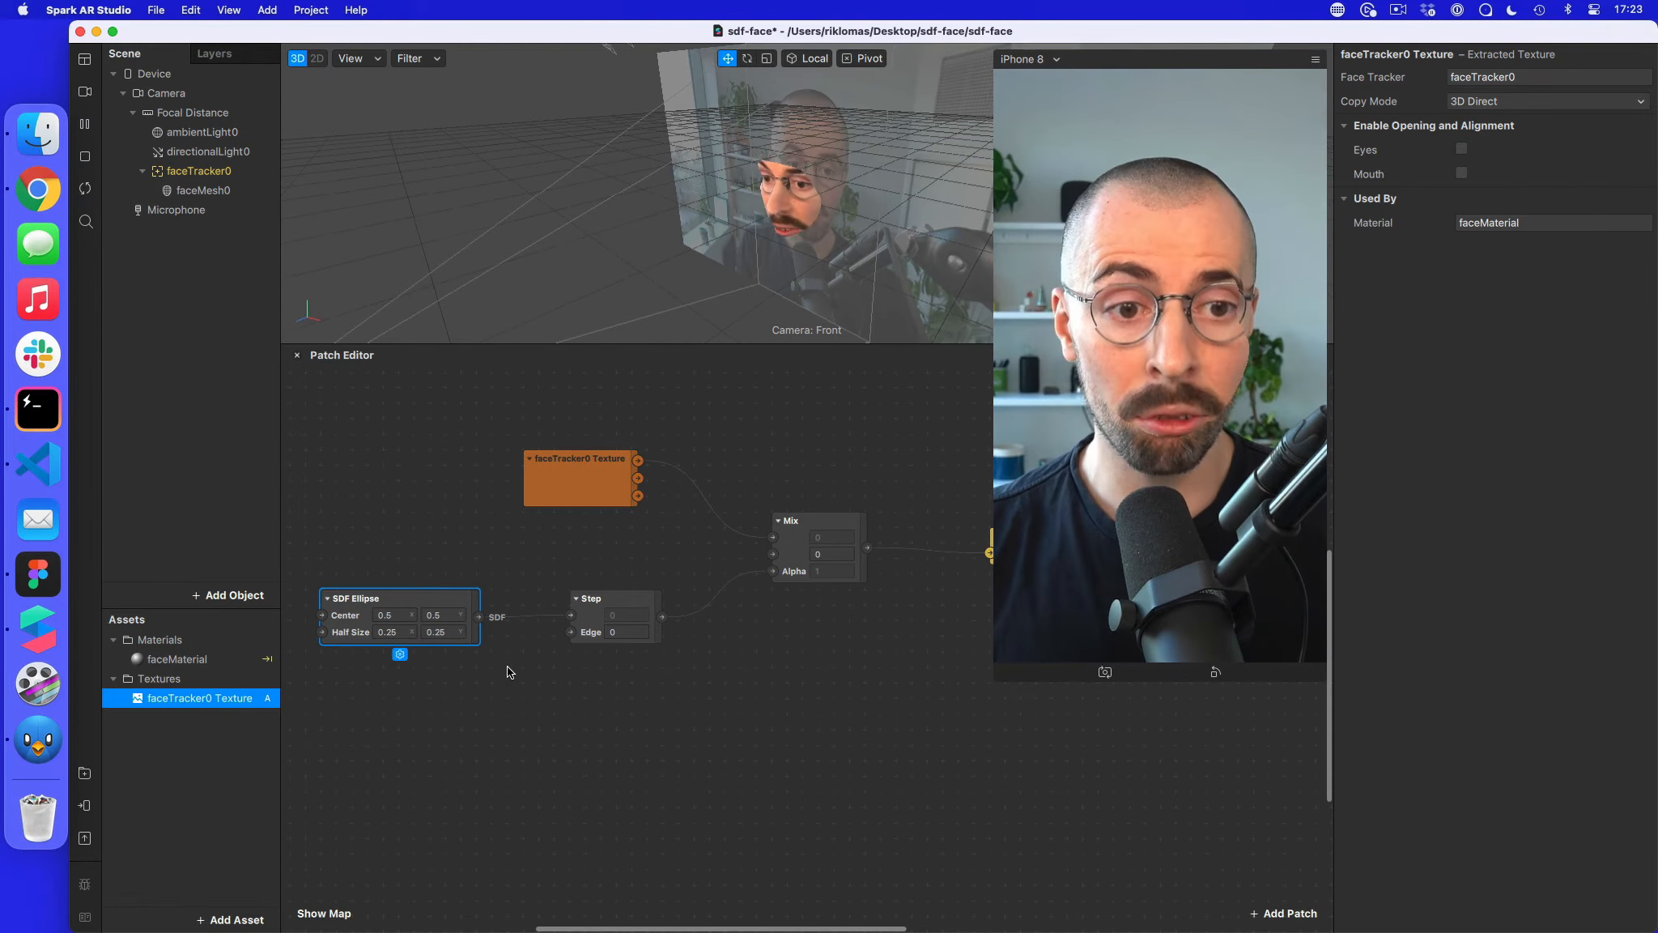
pyautogui.click(396, 616)
pyautogui.hscroll(-3, 371, 632)
pyautogui.scroll(-3, 370, 632)
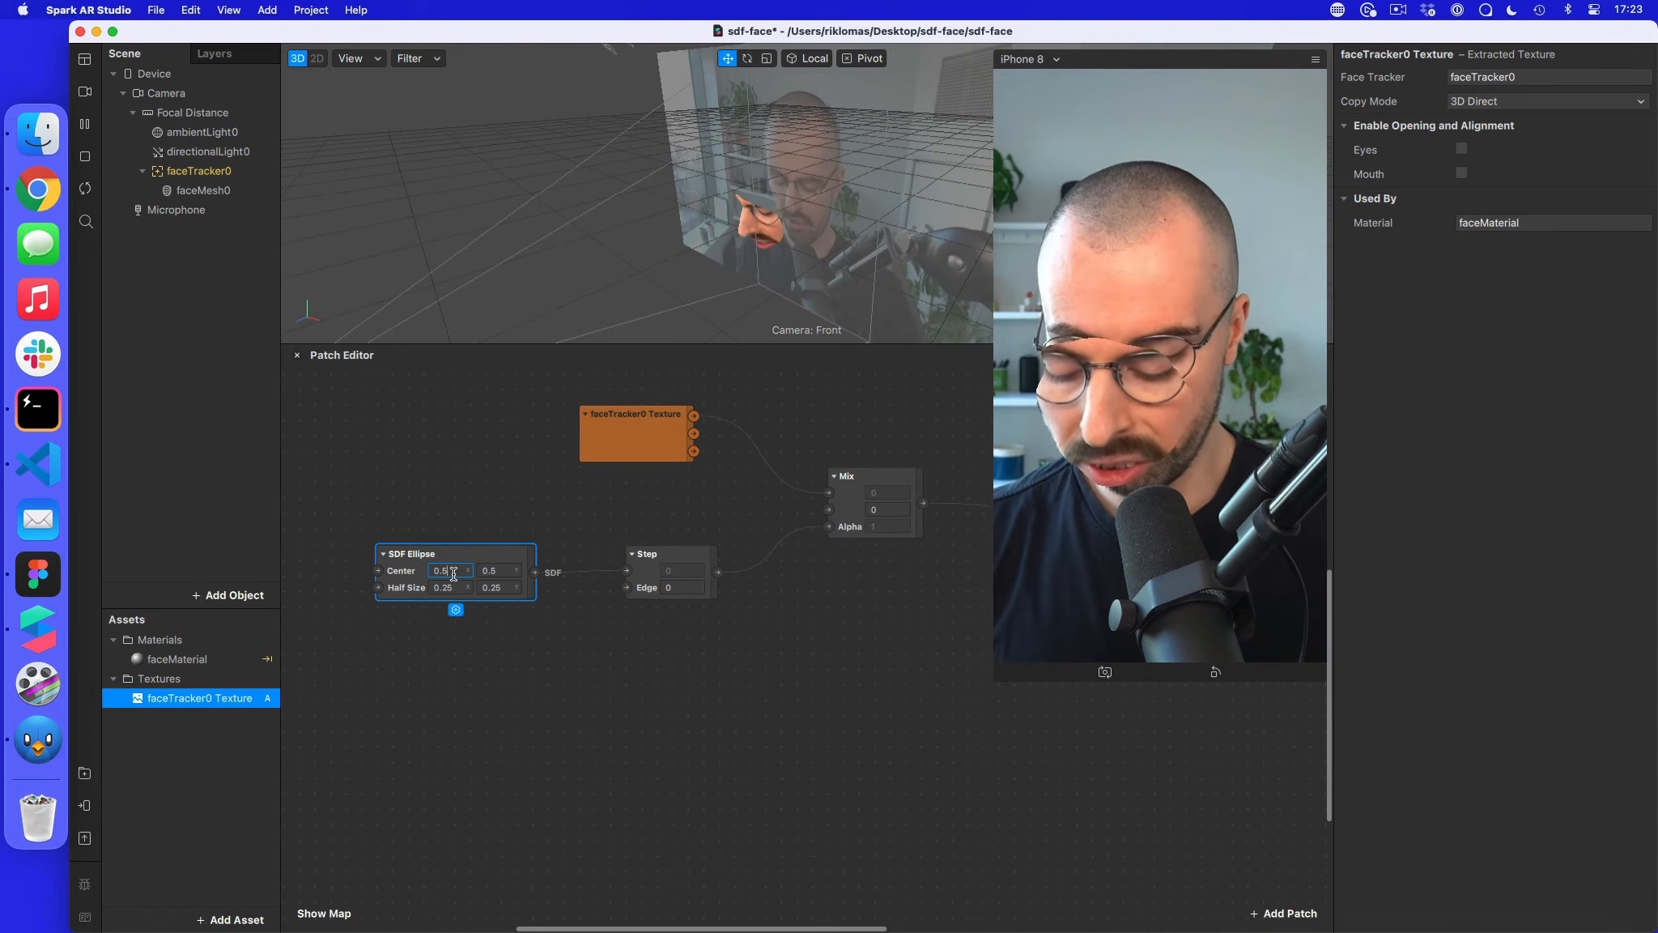
pyautogui.write('0.33')
pyautogui.press('Return')
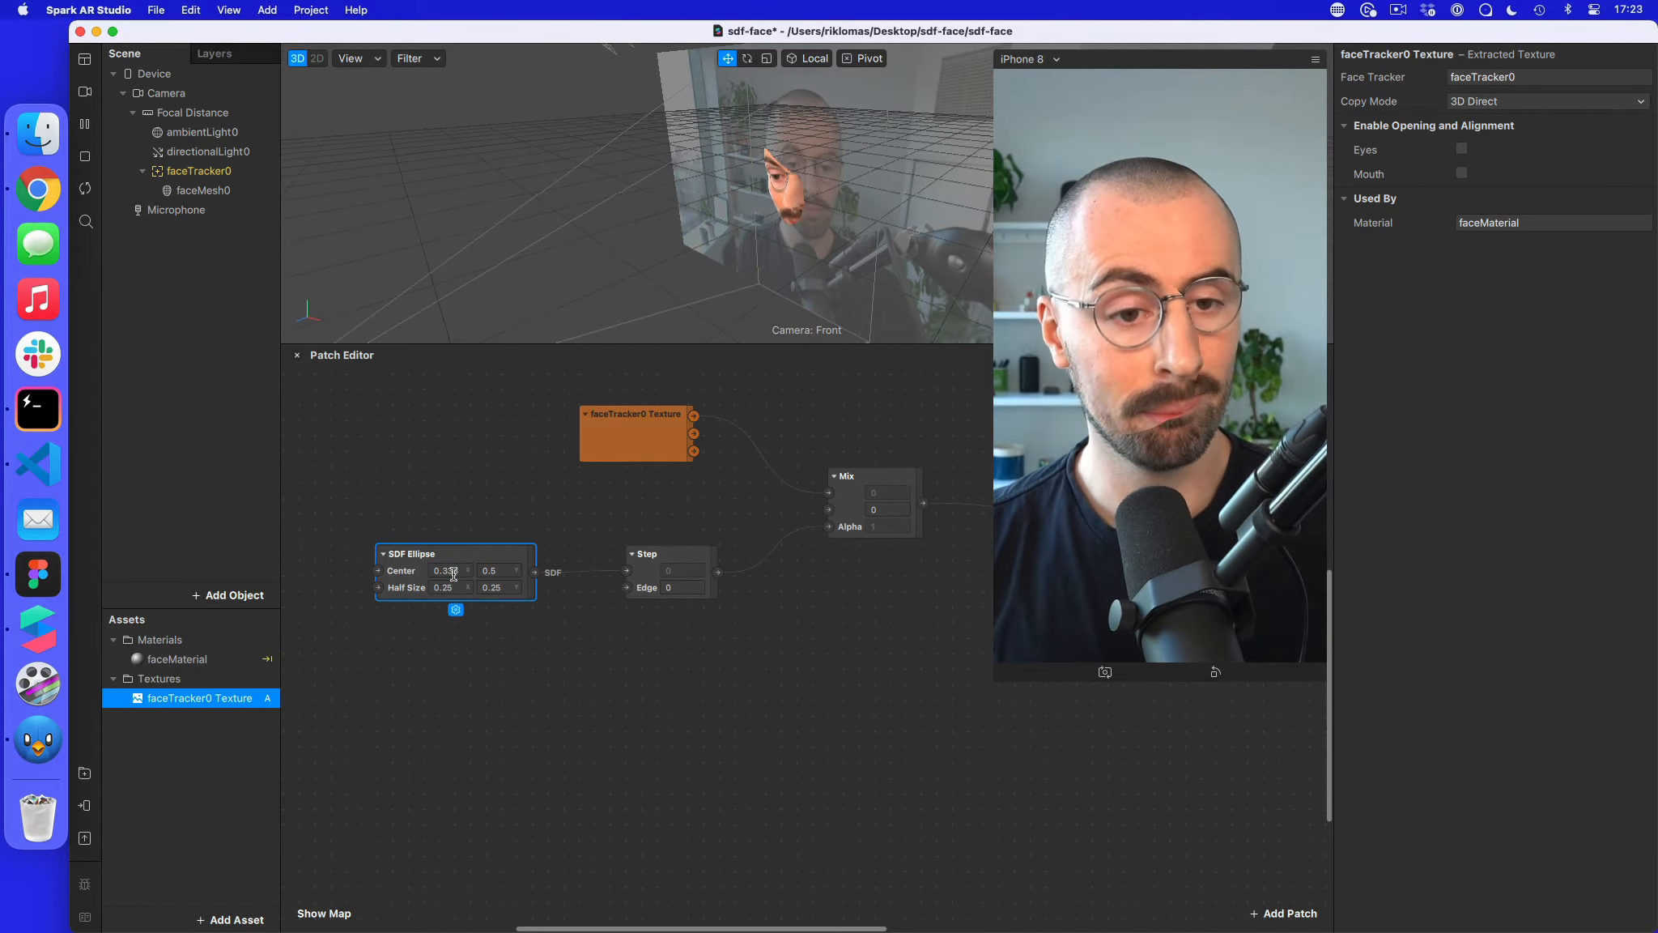
pyautogui.hscroll(1, 525, 589)
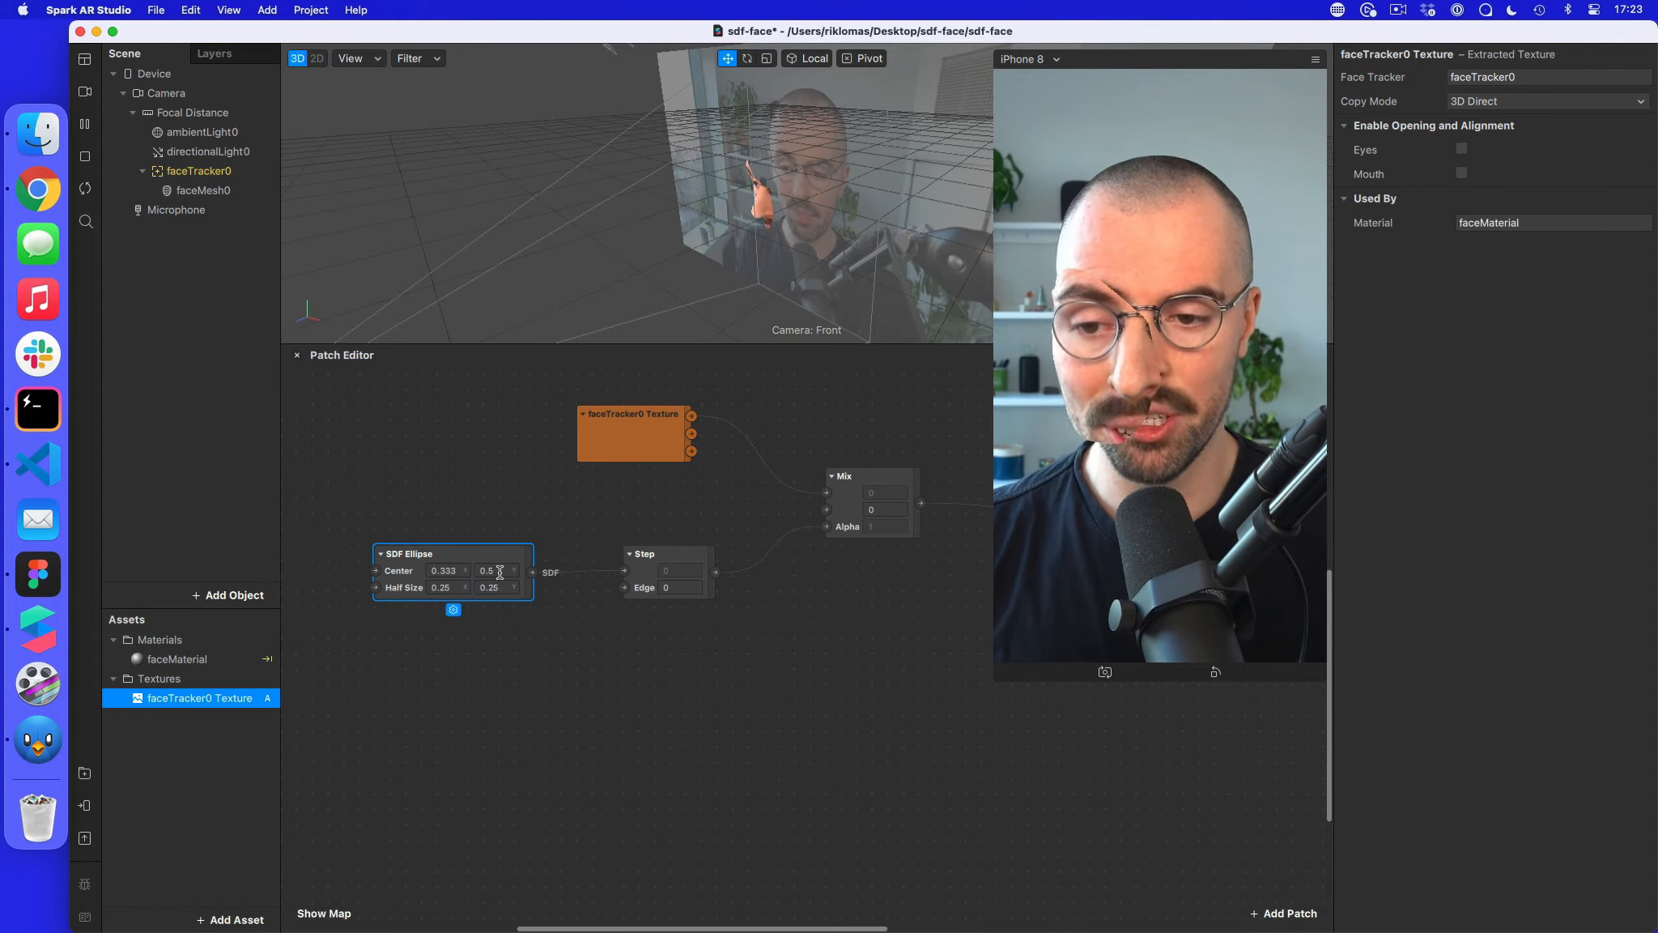
pyautogui.click(499, 572)
pyautogui.press('BackSpace')
pyautogui.write('375')
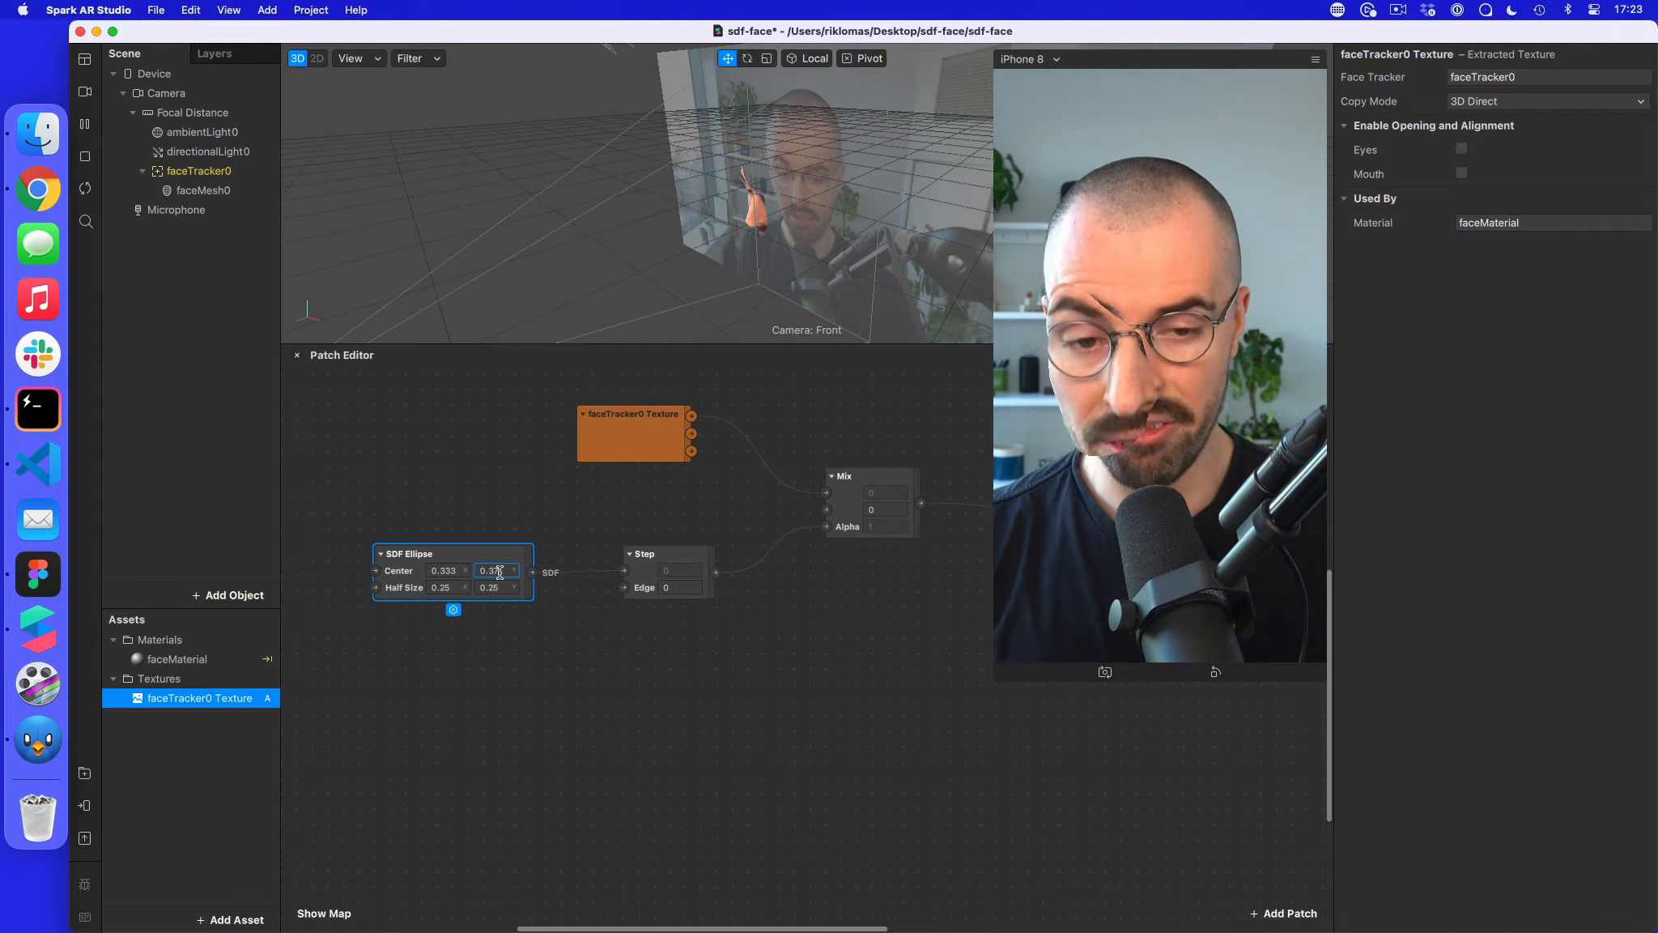
pyautogui.press('Return')
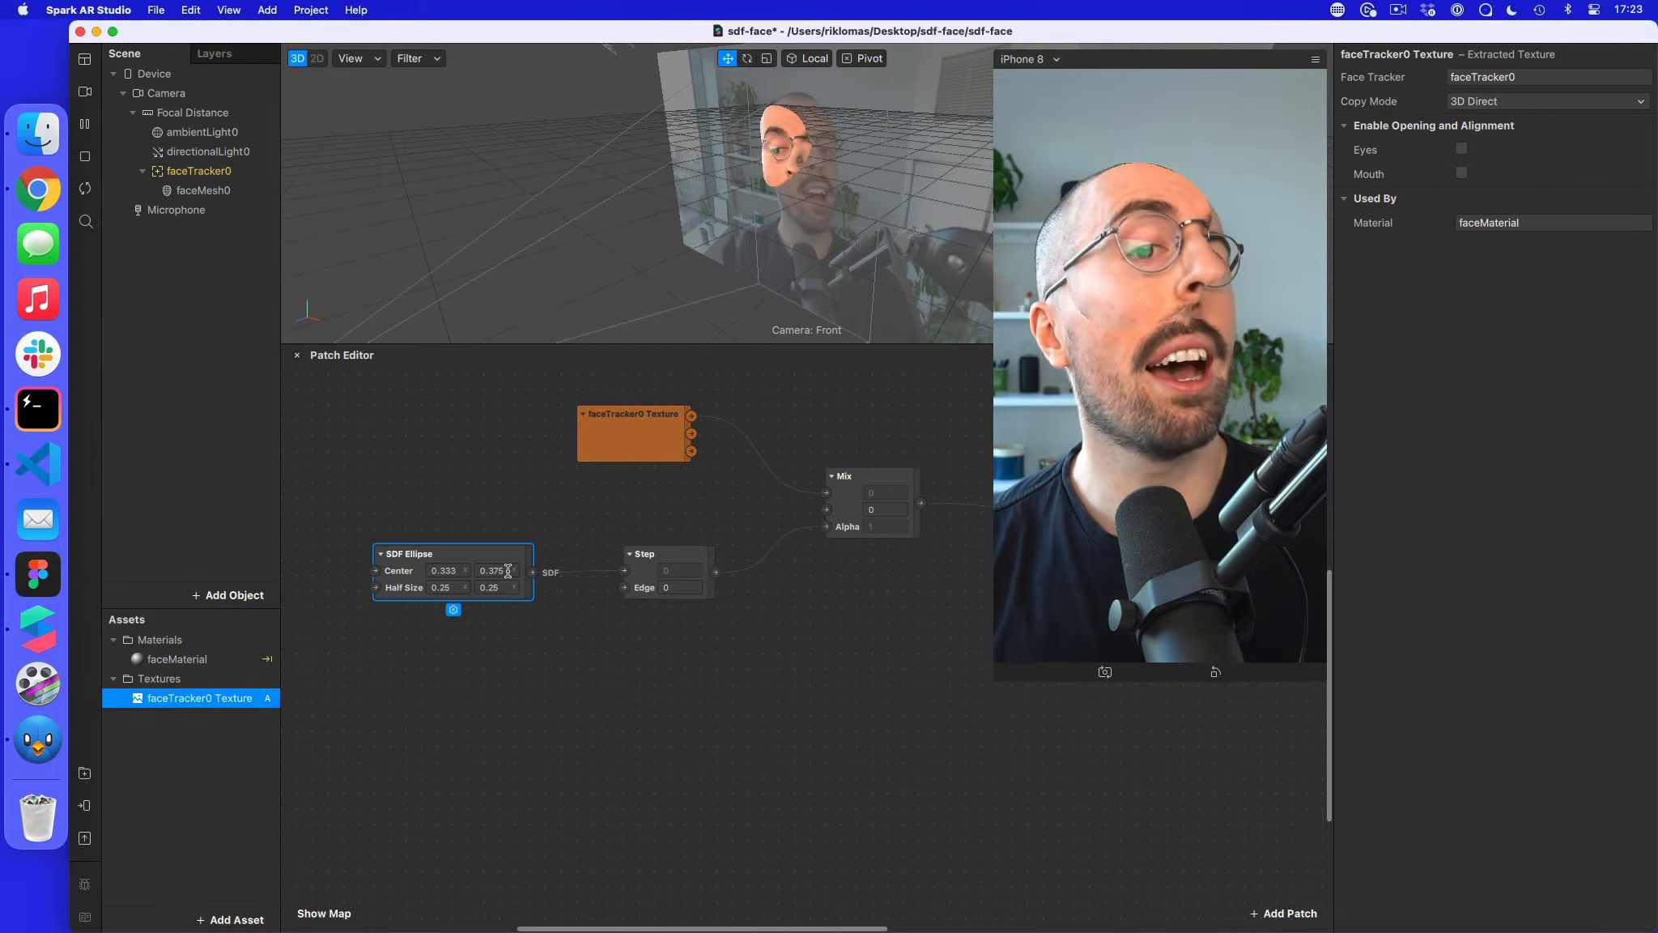
# - Set the SDF Ellipse's Half Size to 0.12 and 0.1
pyautogui.click(458, 588)
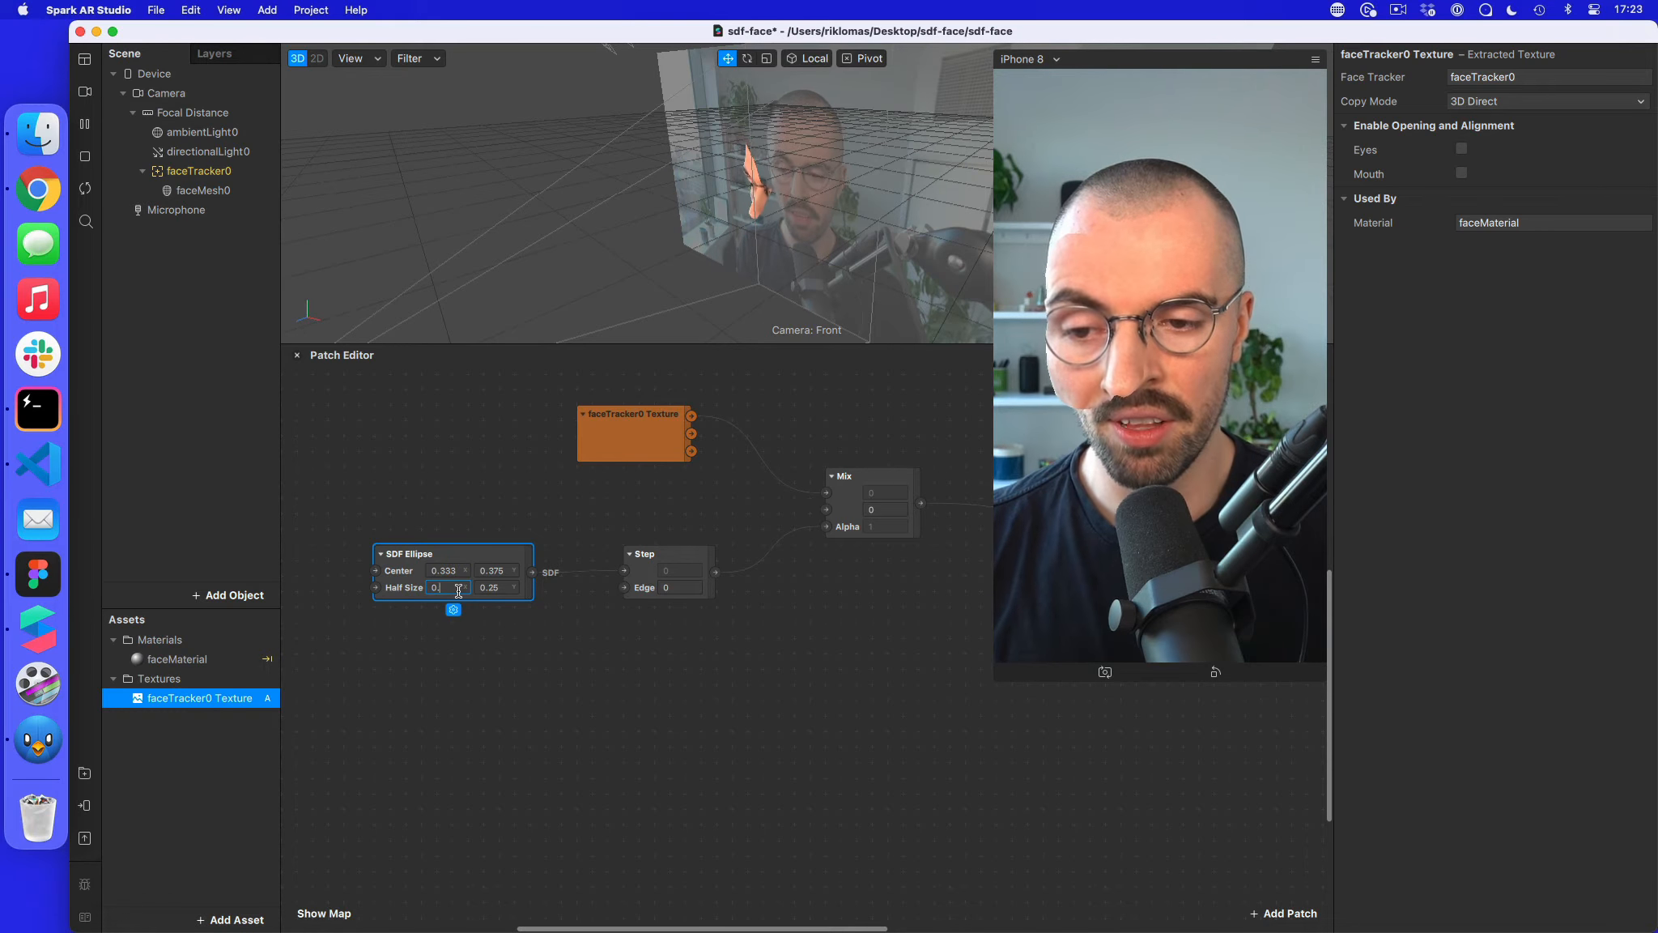
pyautogui.press('BackSpace')
pyautogui.press('BackSpace')
pyautogui.write('12')
pyautogui.press('Return')
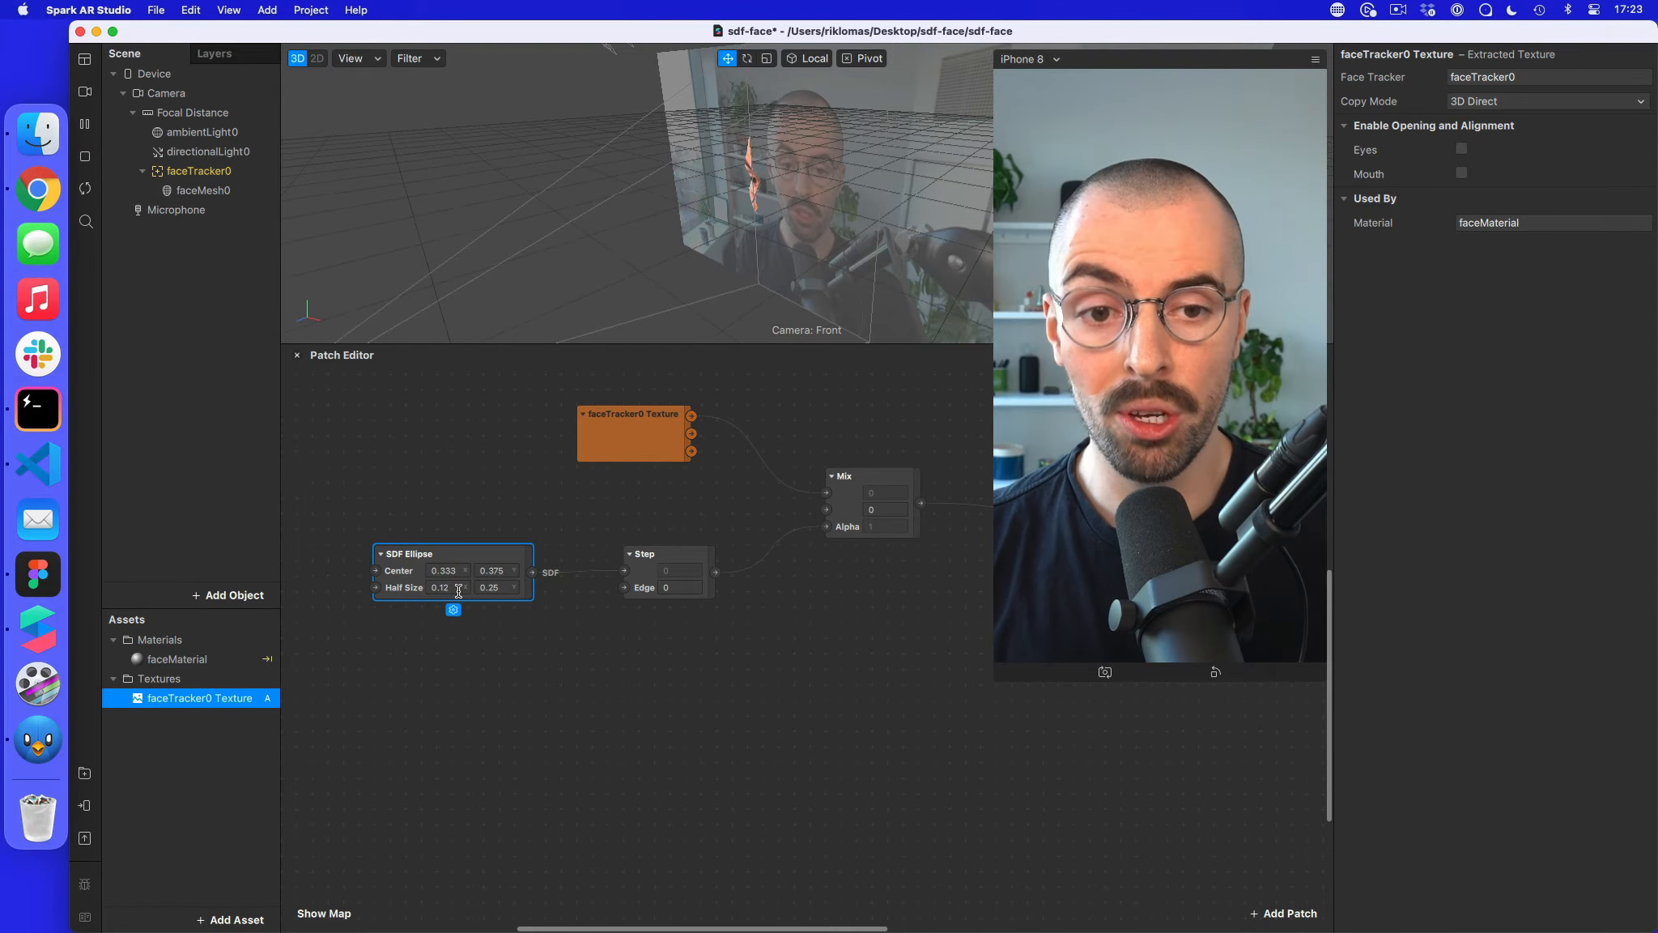
pyautogui.click(507, 588)
pyautogui.write('1')
pyautogui.press('Return')
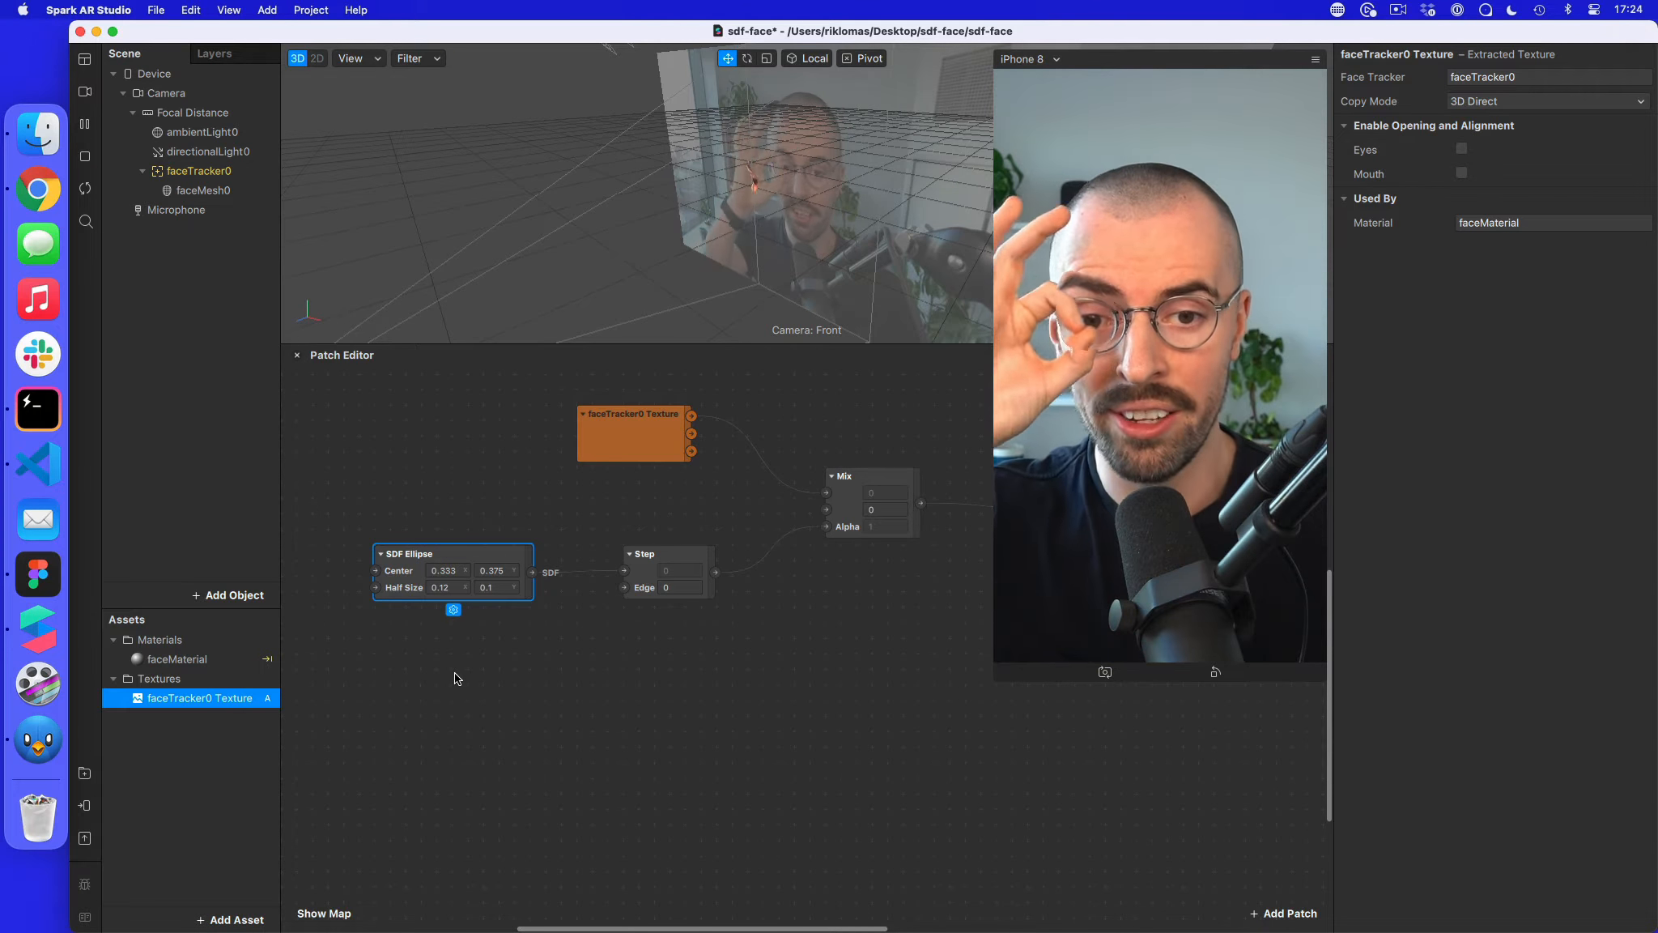
# - Switch to Figma to examine the face mesh wireframe, and return to Spark AR Studio
pyautogui.click(36, 573)
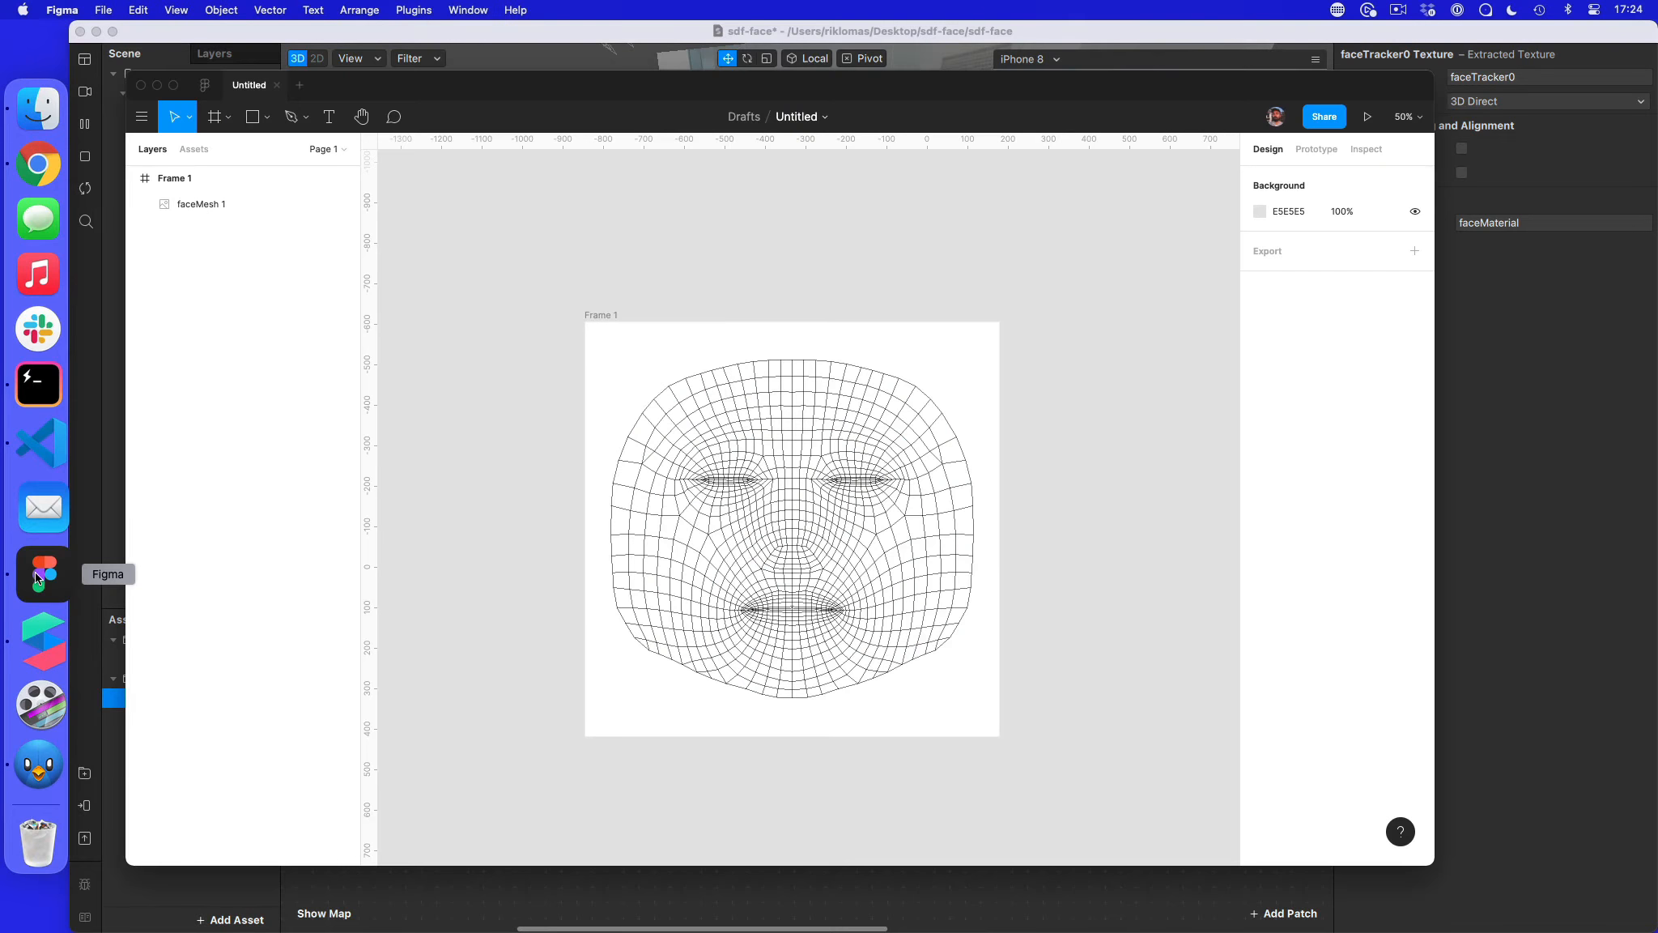
pyautogui.click(93, 564)
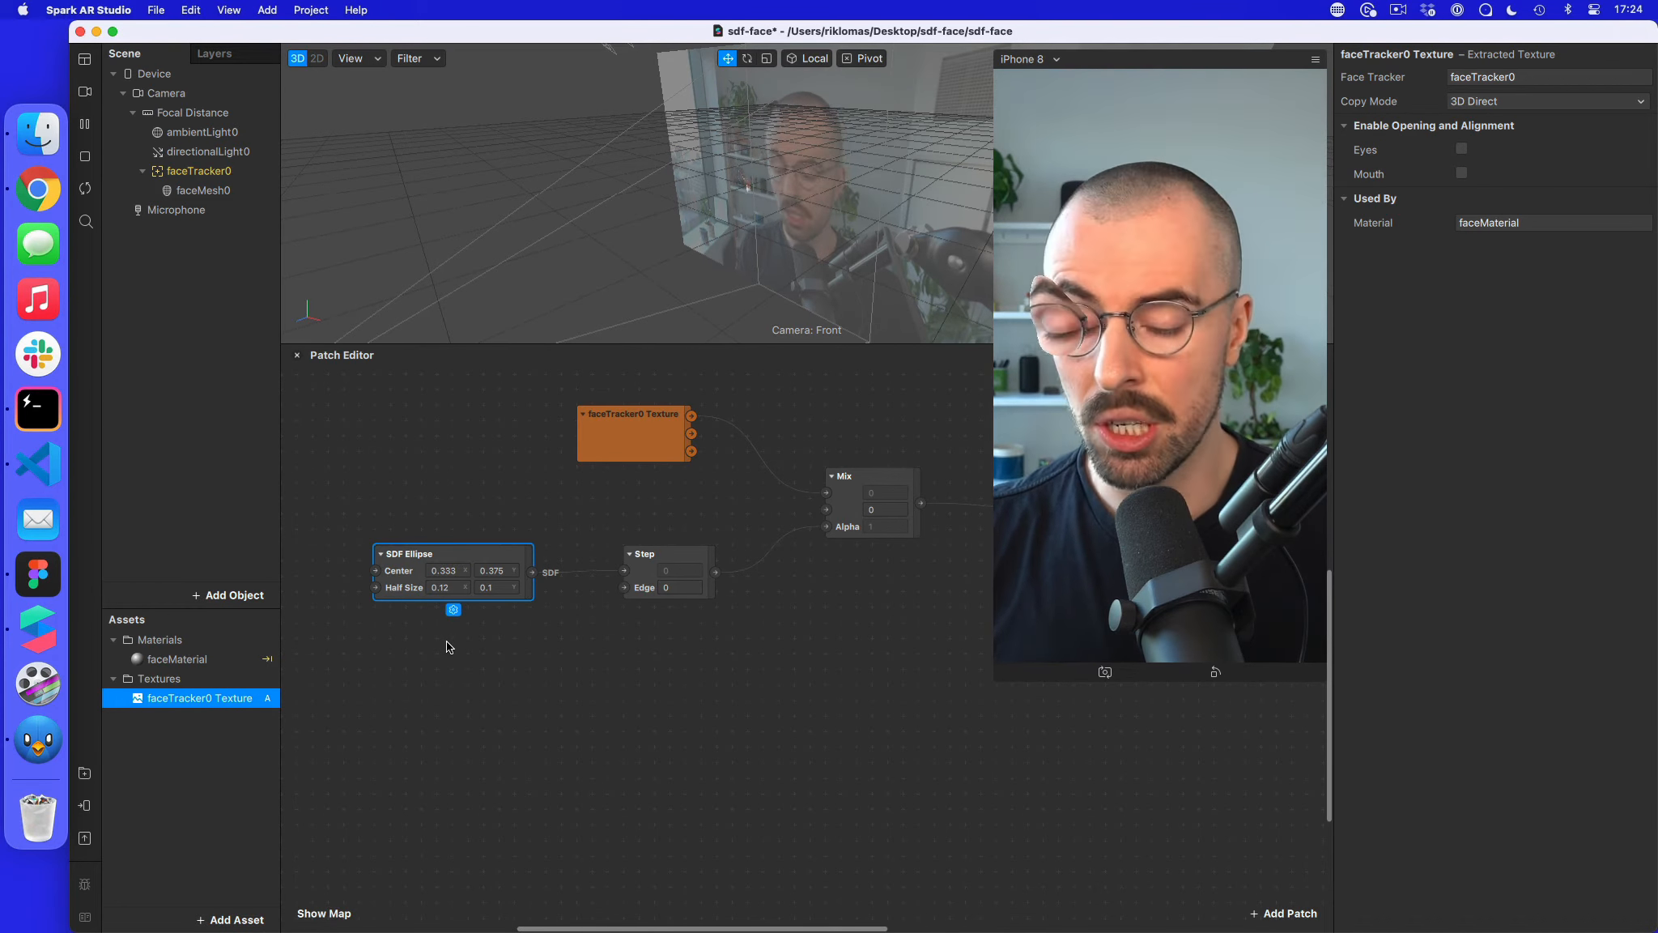
# - Move the SDF Ellipse patch farther from Step, duplicate it and place the copy directly below the original
pyautogui.hscroll(-4, 540, 721)
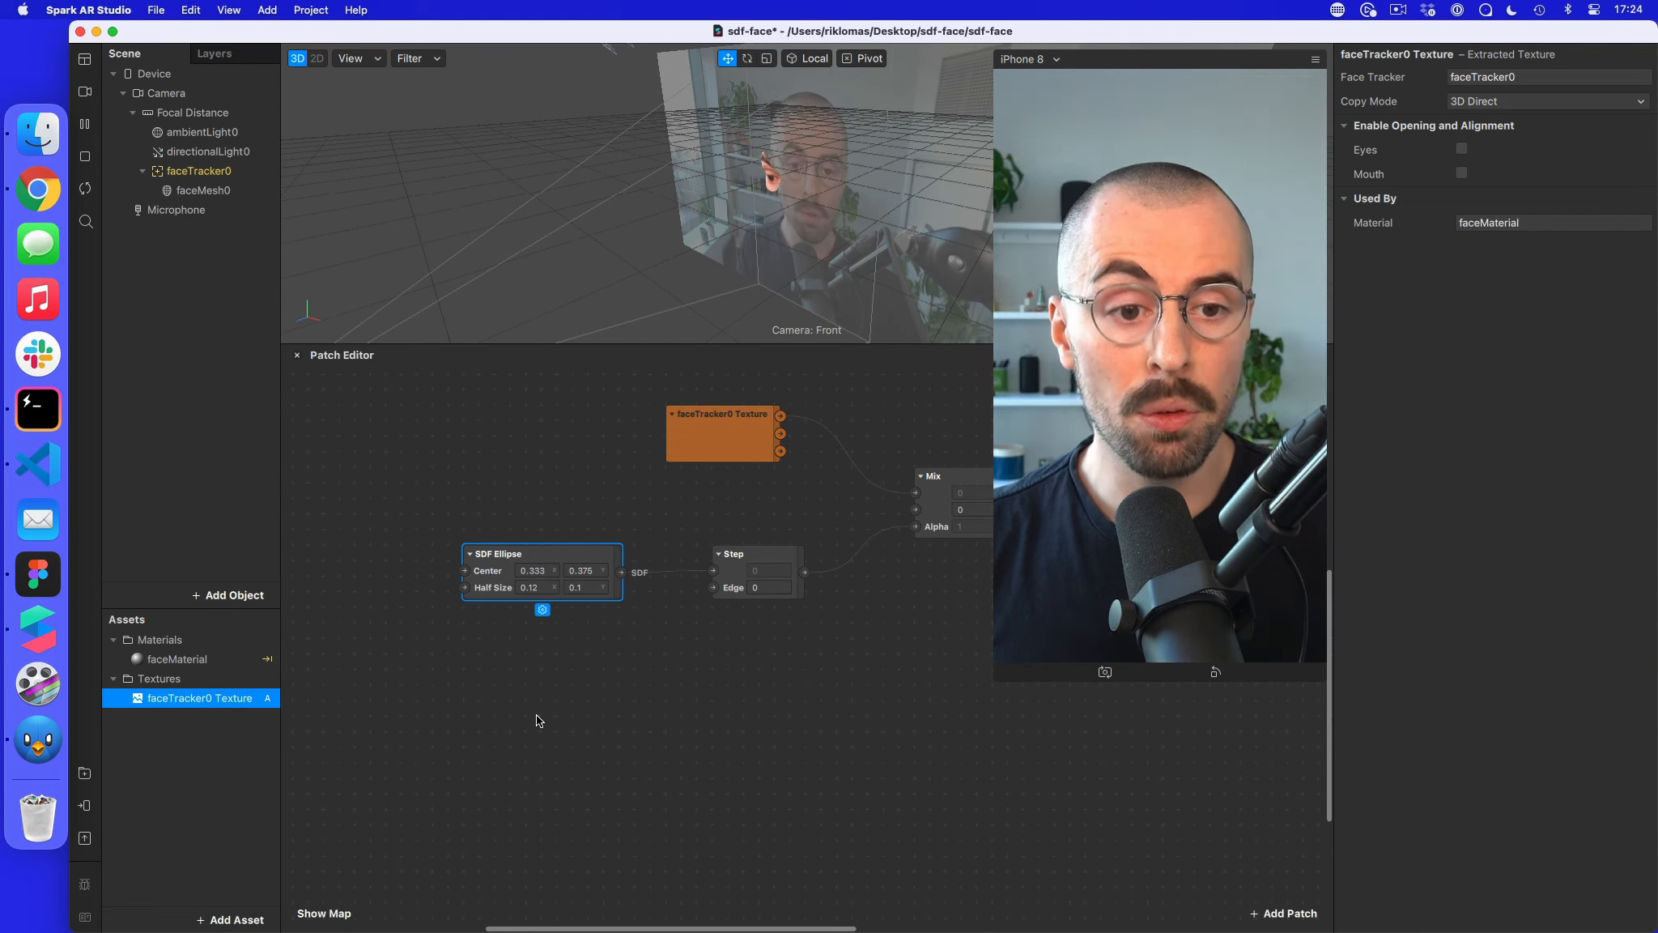
pyautogui.hscroll(-3, 537, 720)
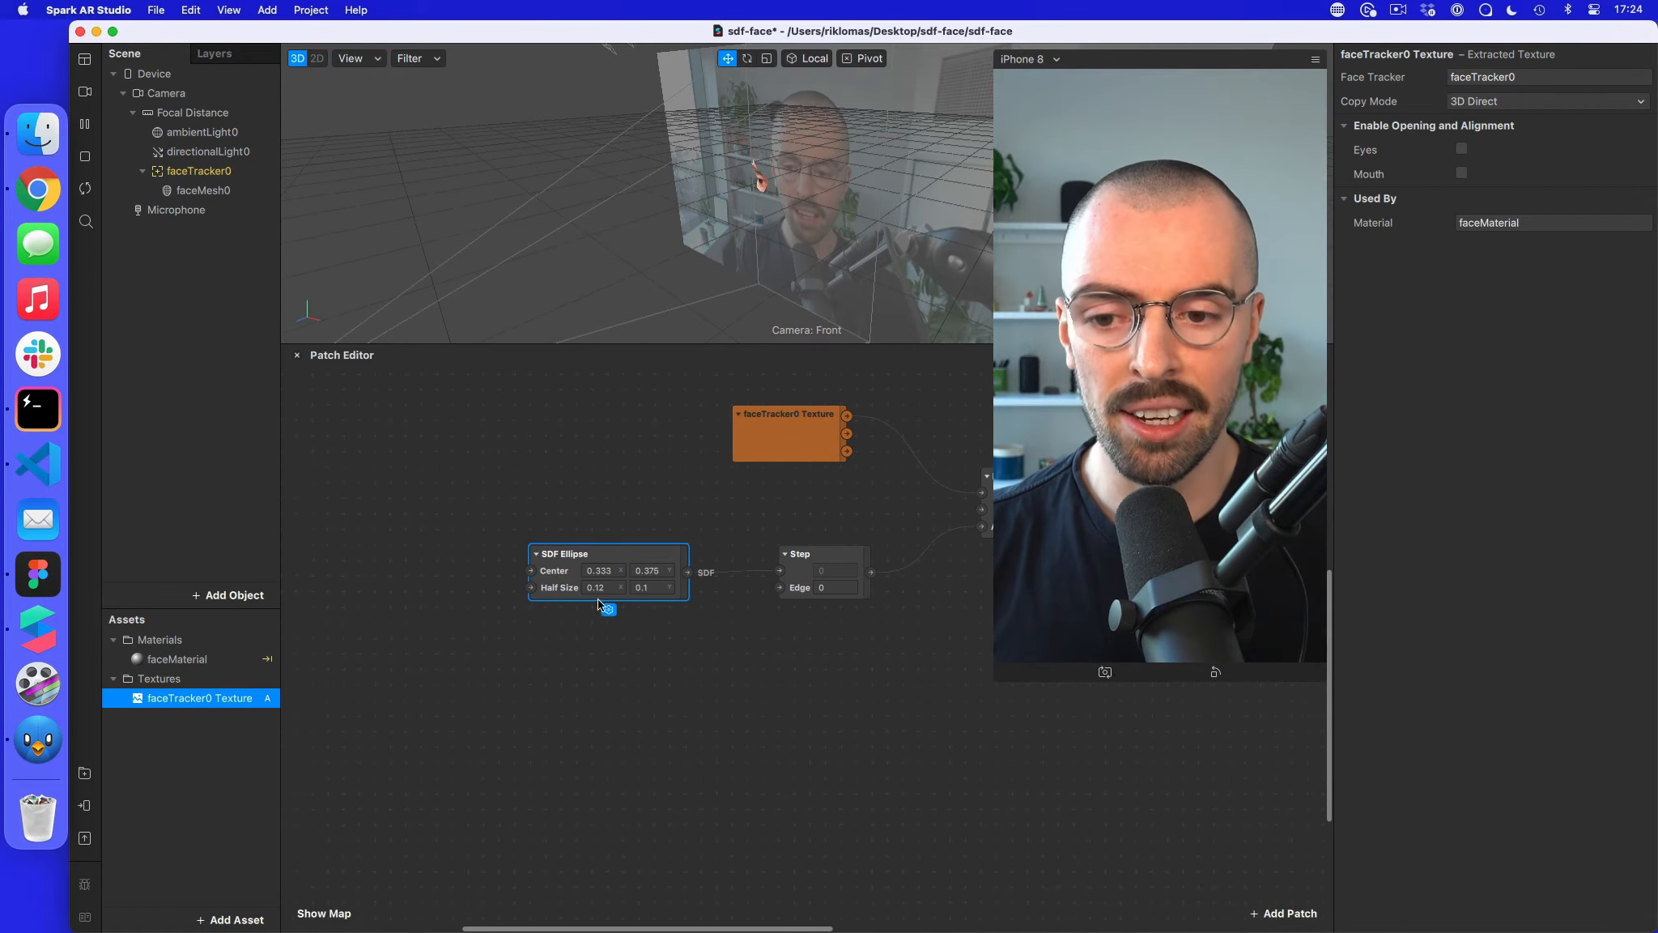
pyautogui.moveTo(613, 552); pyautogui.dragTo(522, 509)
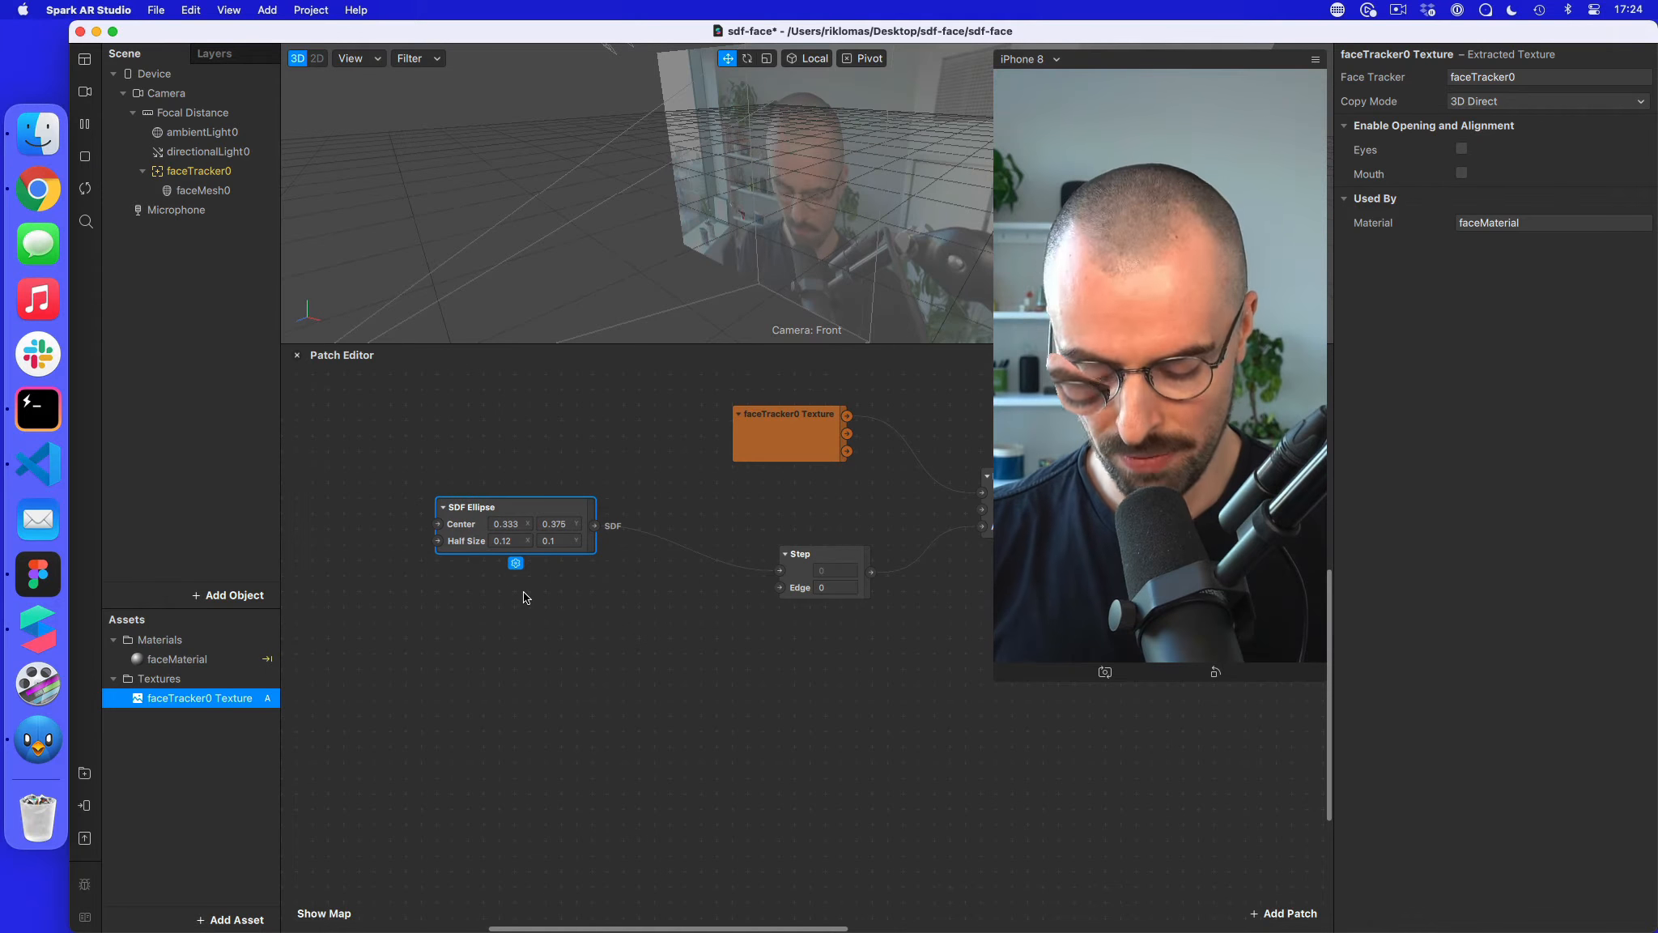
pyautogui.press('super+d')
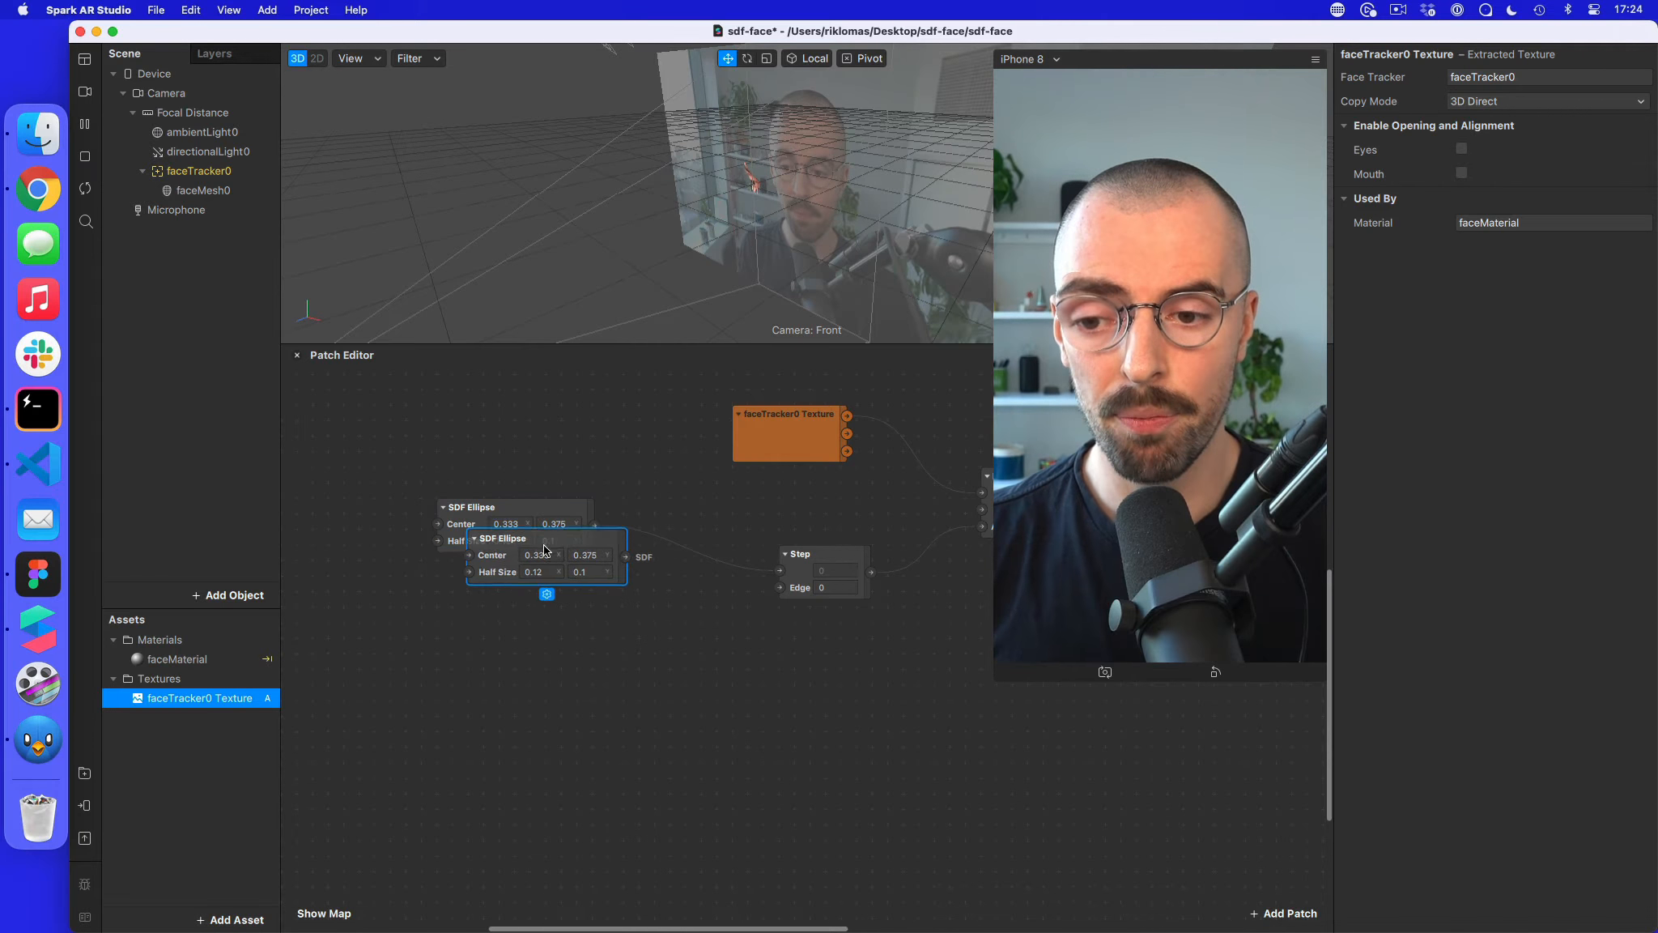
pyautogui.moveTo(546, 544); pyautogui.dragTo(509, 592)
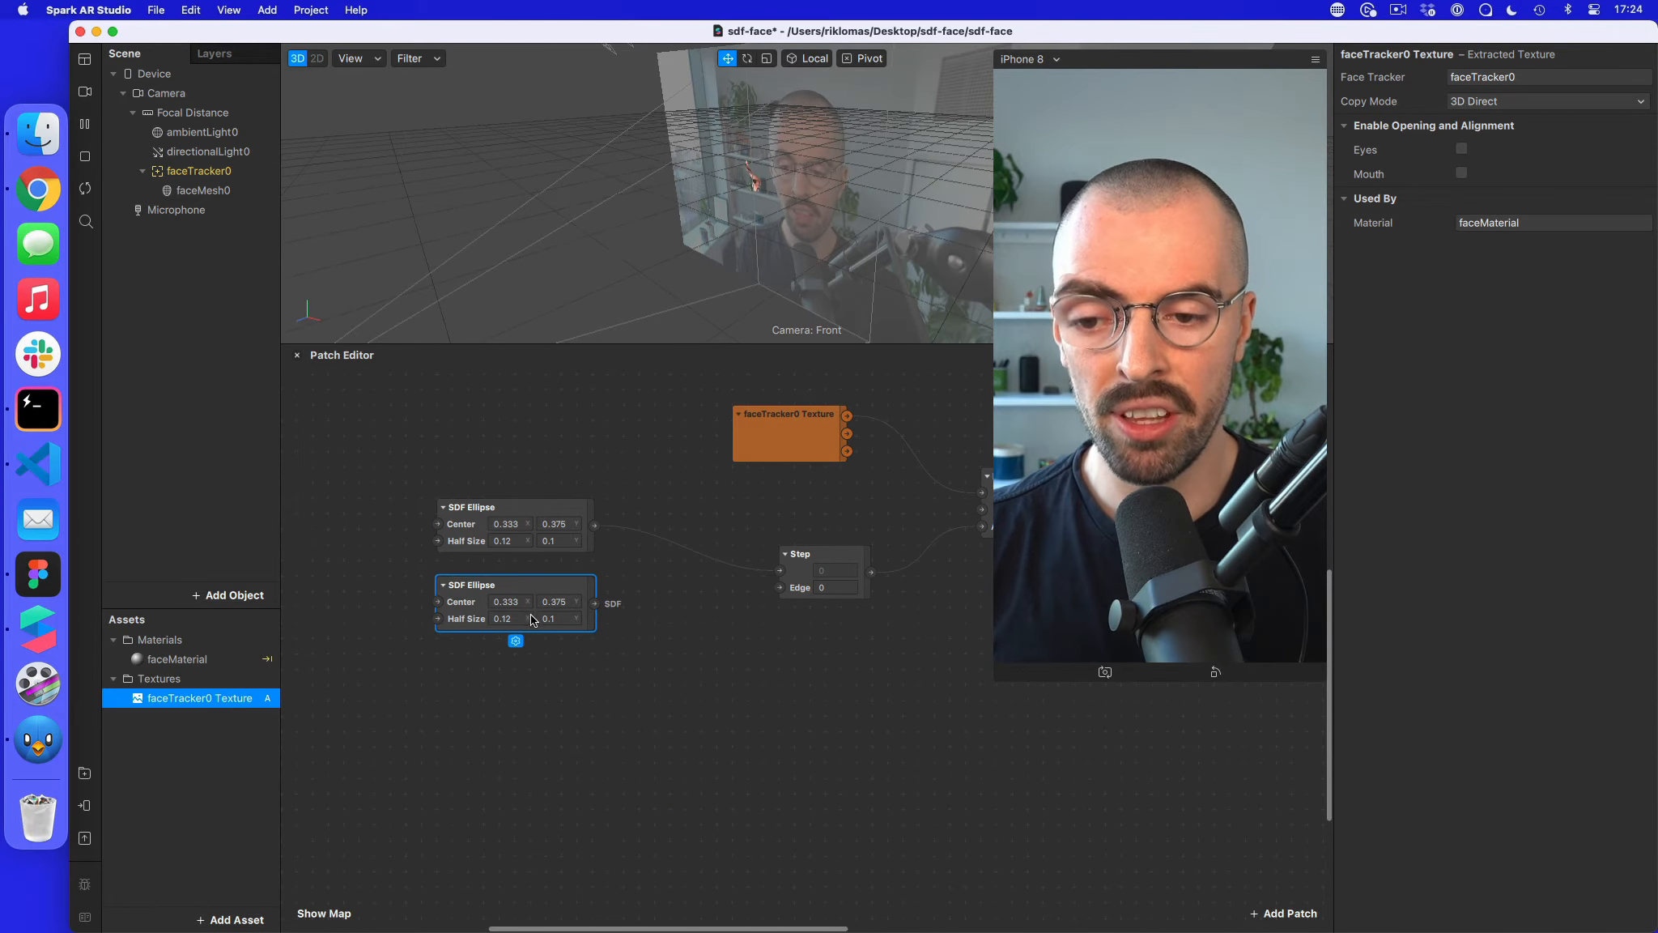
# - Connect the duplicated SDF Ellipse to Step's first input and set the copy's Center X to 0.666
pyautogui.moveTo(595, 603); pyautogui.dragTo(780, 570)
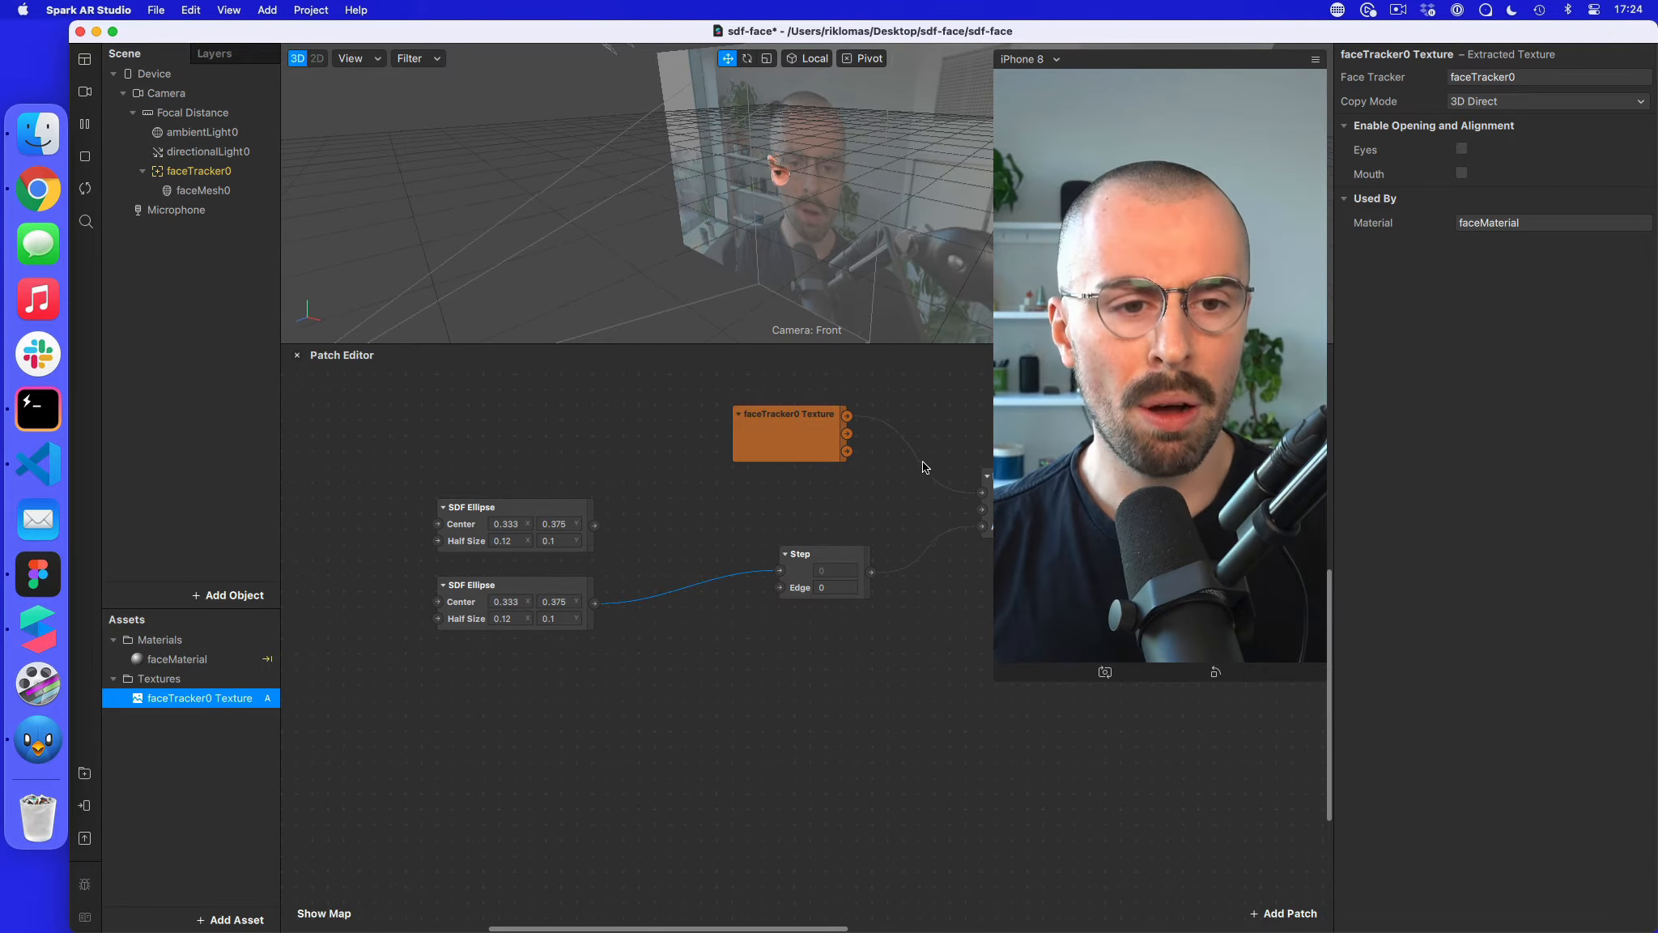
pyautogui.doubleClick(523, 601)
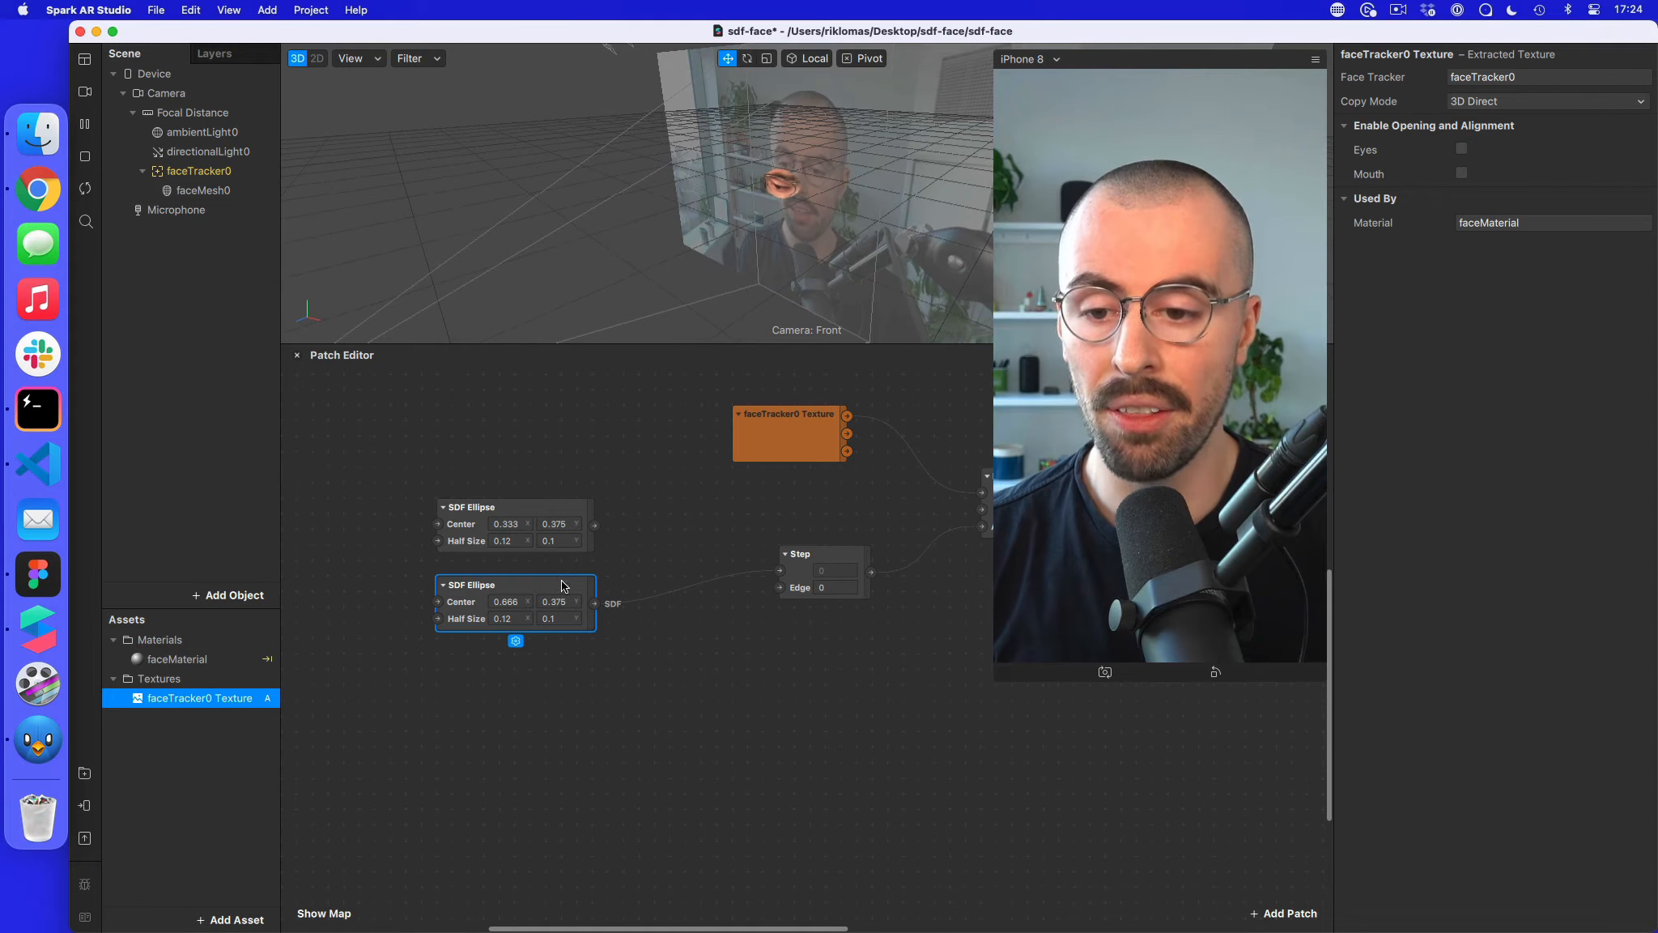
# - Move both SDF Ellipse patches farther from Step and combine them through a new SDF Union connected to Step's first input
pyautogui.keyDown('shift'); pyautogui.click(530, 504); pyautogui.keyUp('shift')
pyautogui.moveTo(539, 502); pyautogui.dragTo(444, 503)
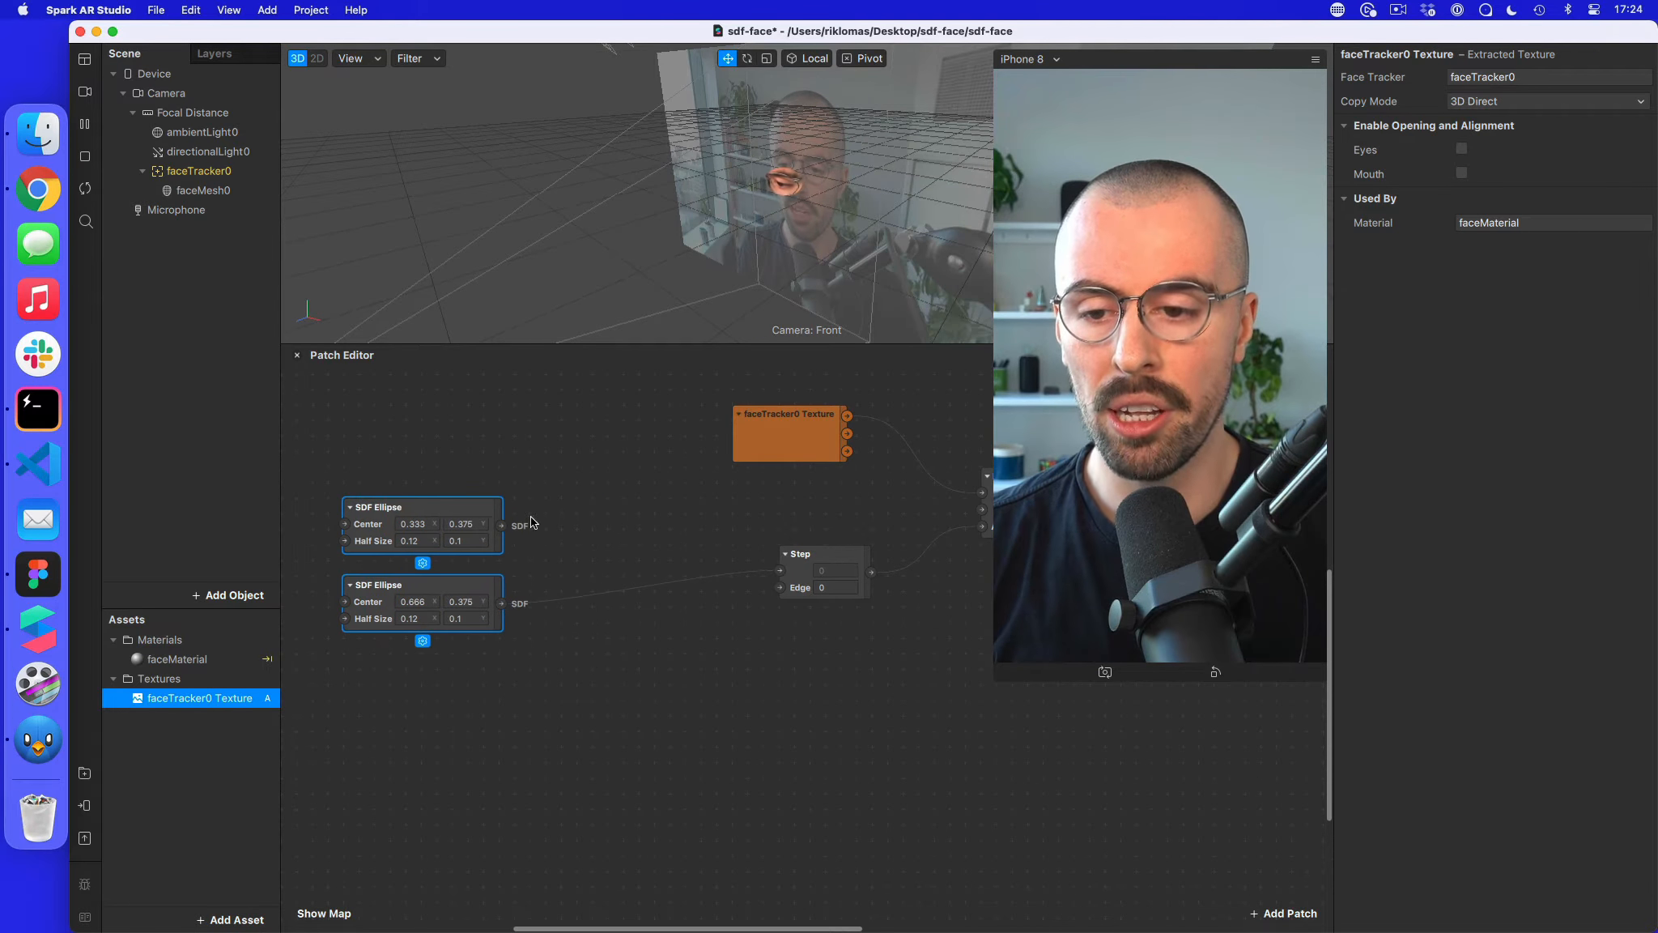
pyautogui.doubleClick(584, 556)
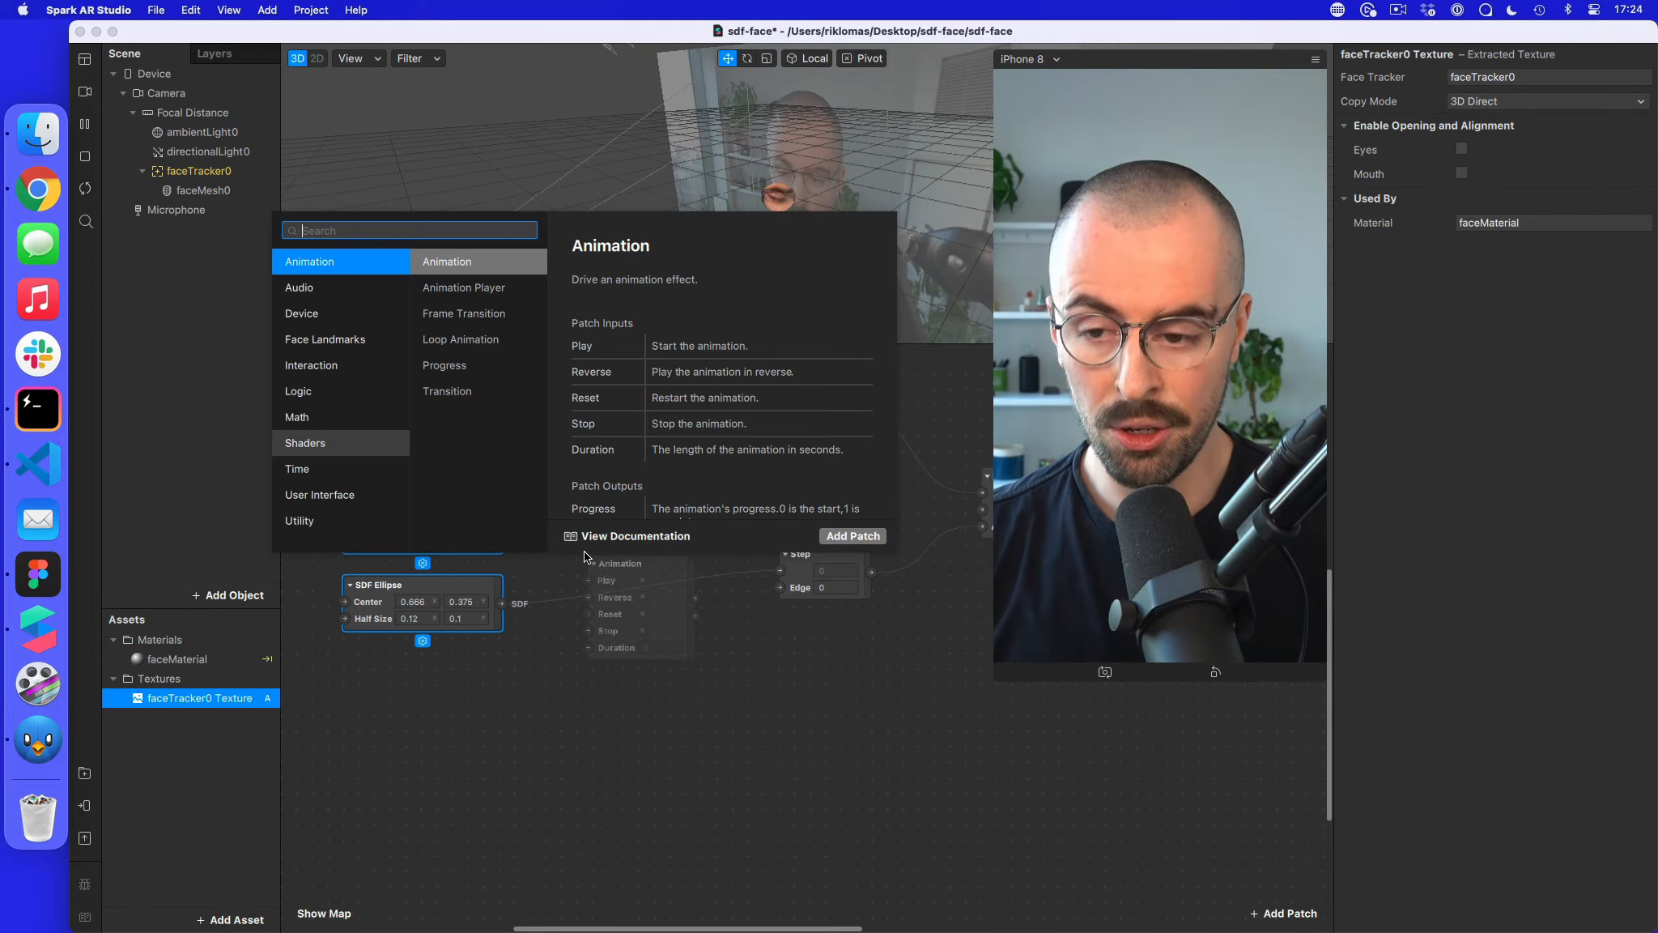
pyautogui.write('sdf union')
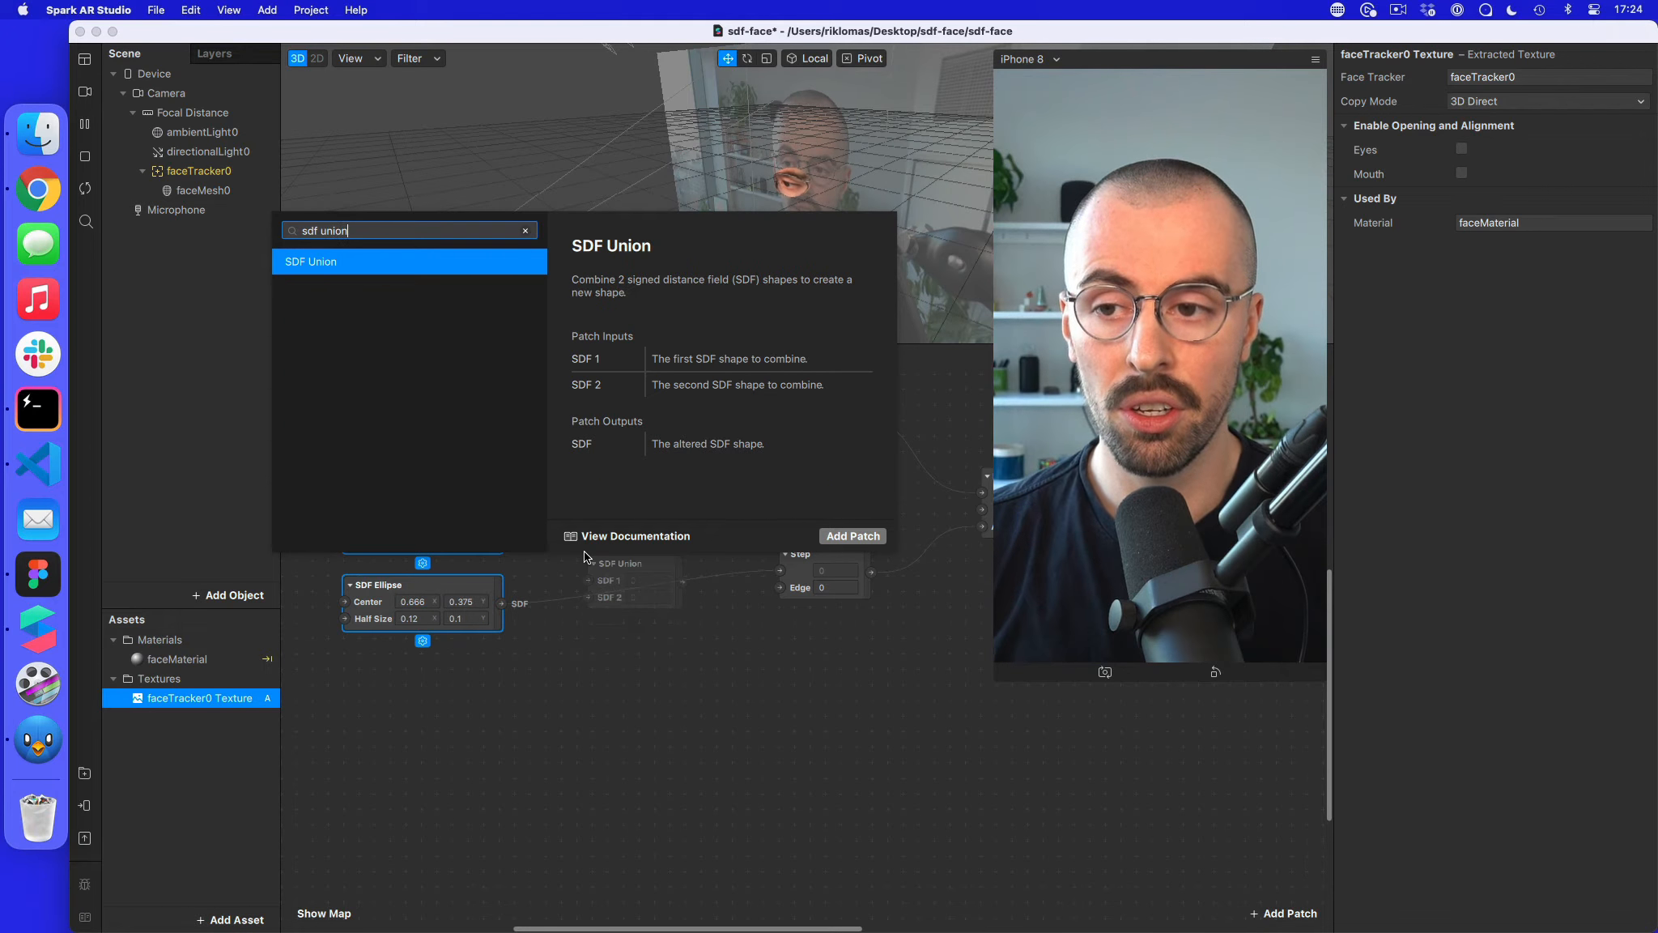
pyautogui.press('Return')
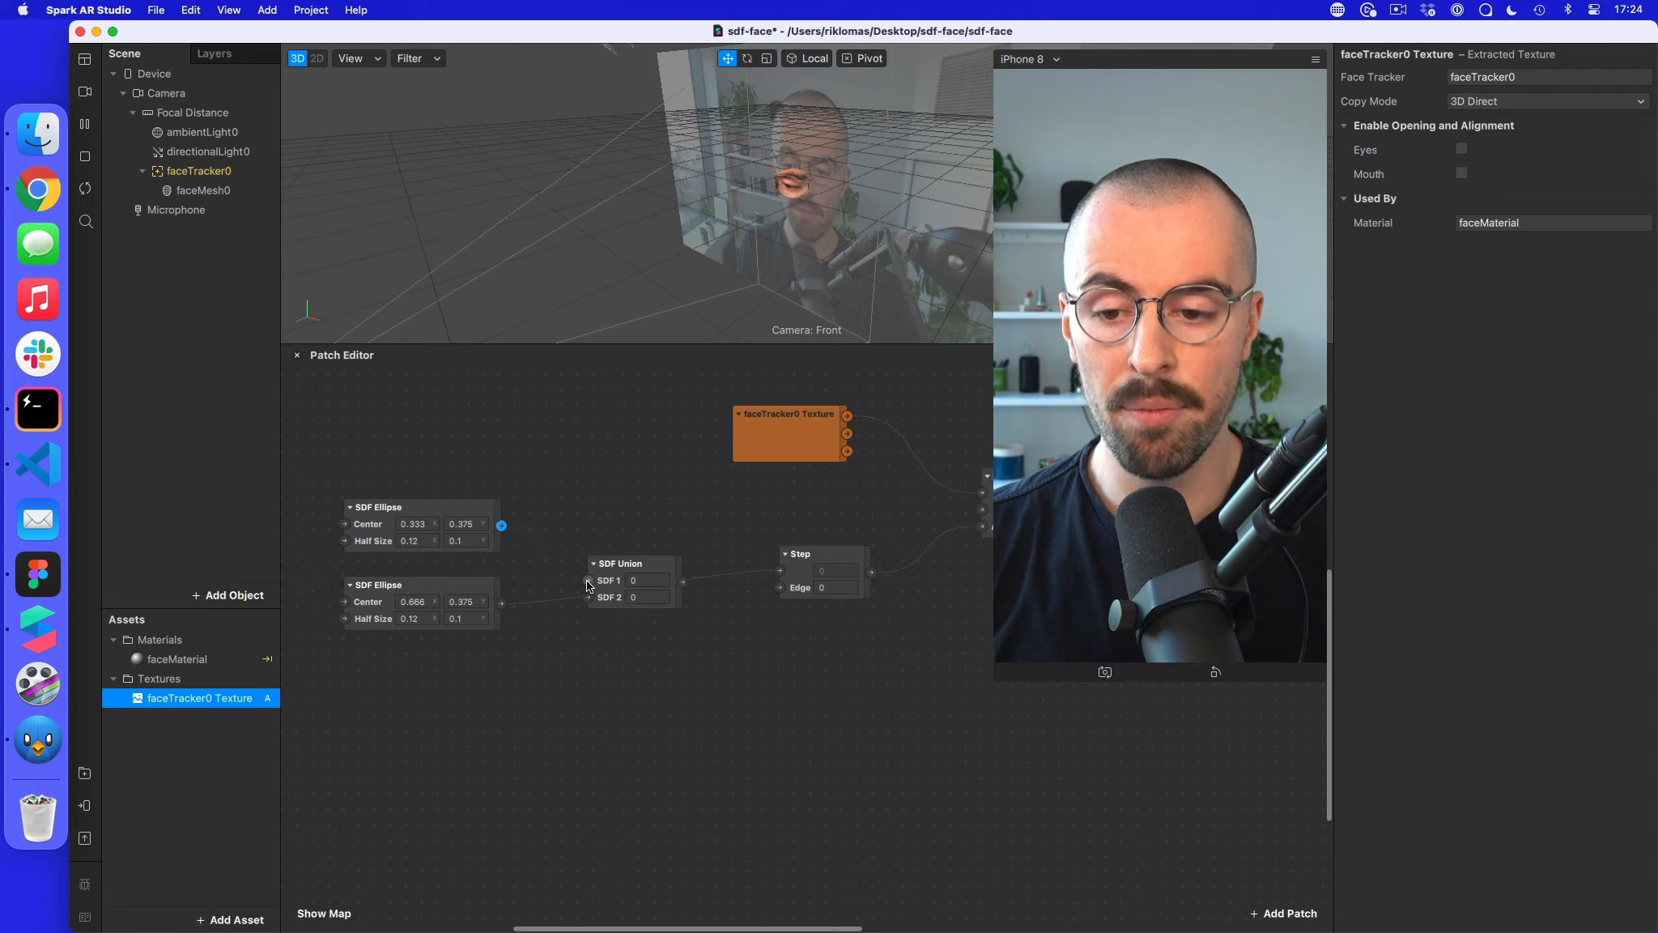
pyautogui.moveTo(579, 600); pyautogui.dragTo(588, 597)
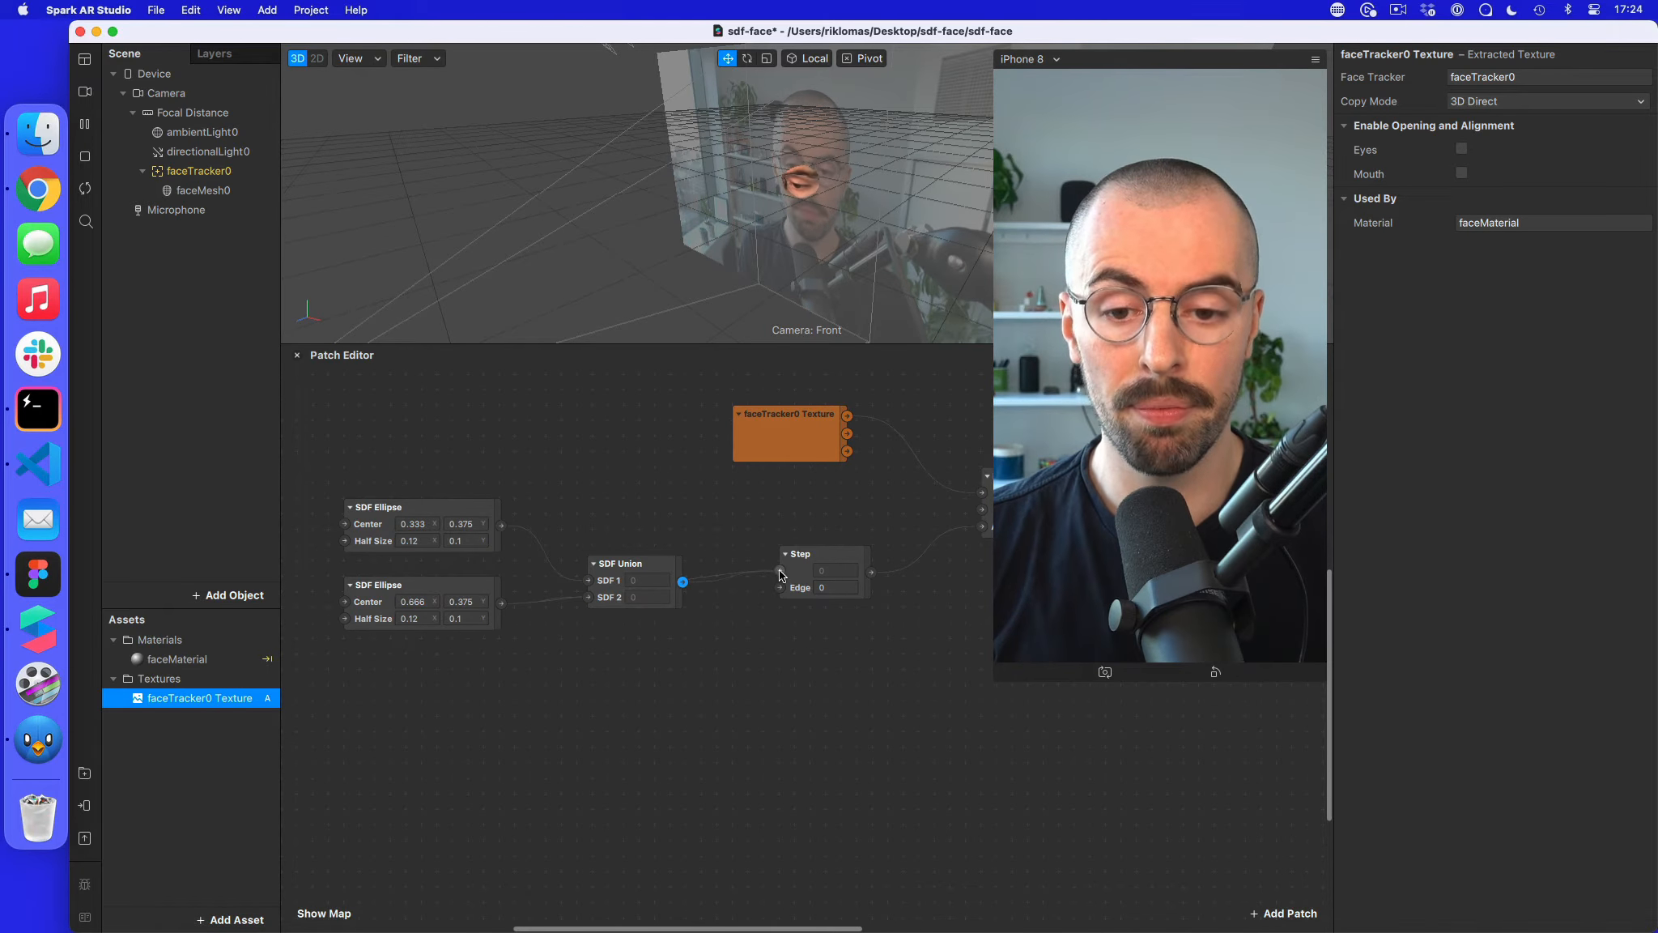
pyautogui.moveTo(779, 568); pyautogui.dragTo(780, 570)
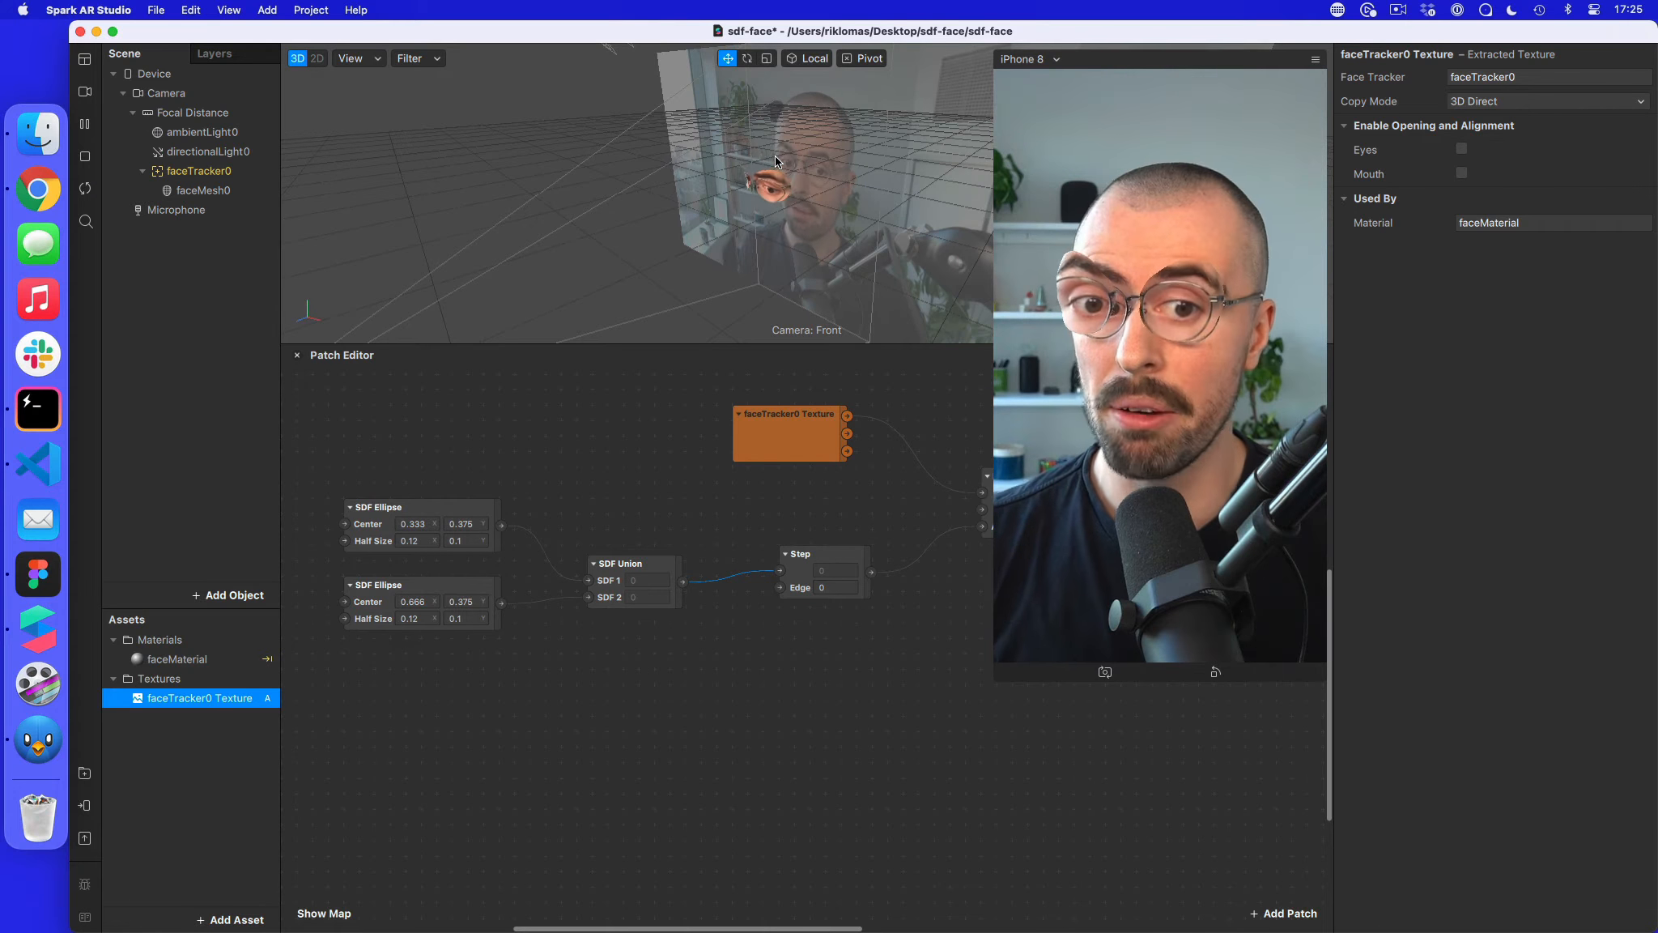
# - Move the two SDF Ellipse patches and the SDF Union together farther away from Step
pyautogui.moveTo(382, 695); pyautogui.dragTo(686, 495)
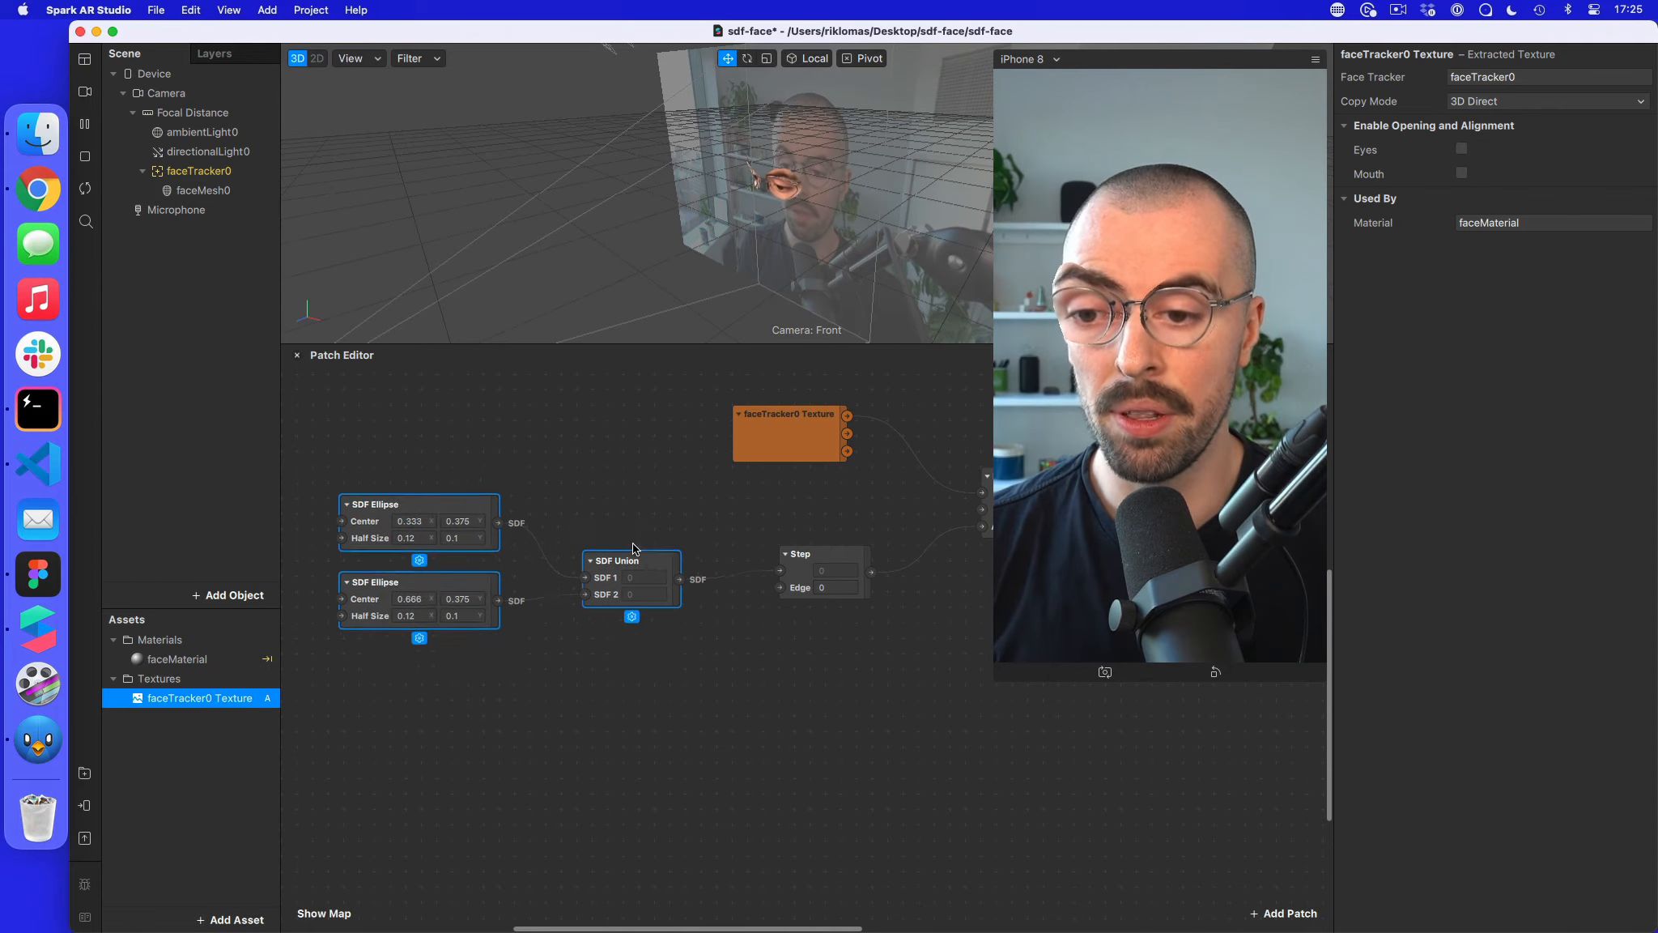
pyautogui.moveTo(652, 561); pyautogui.dragTo(484, 519)
pyautogui.hscroll(-3, 366, 685)
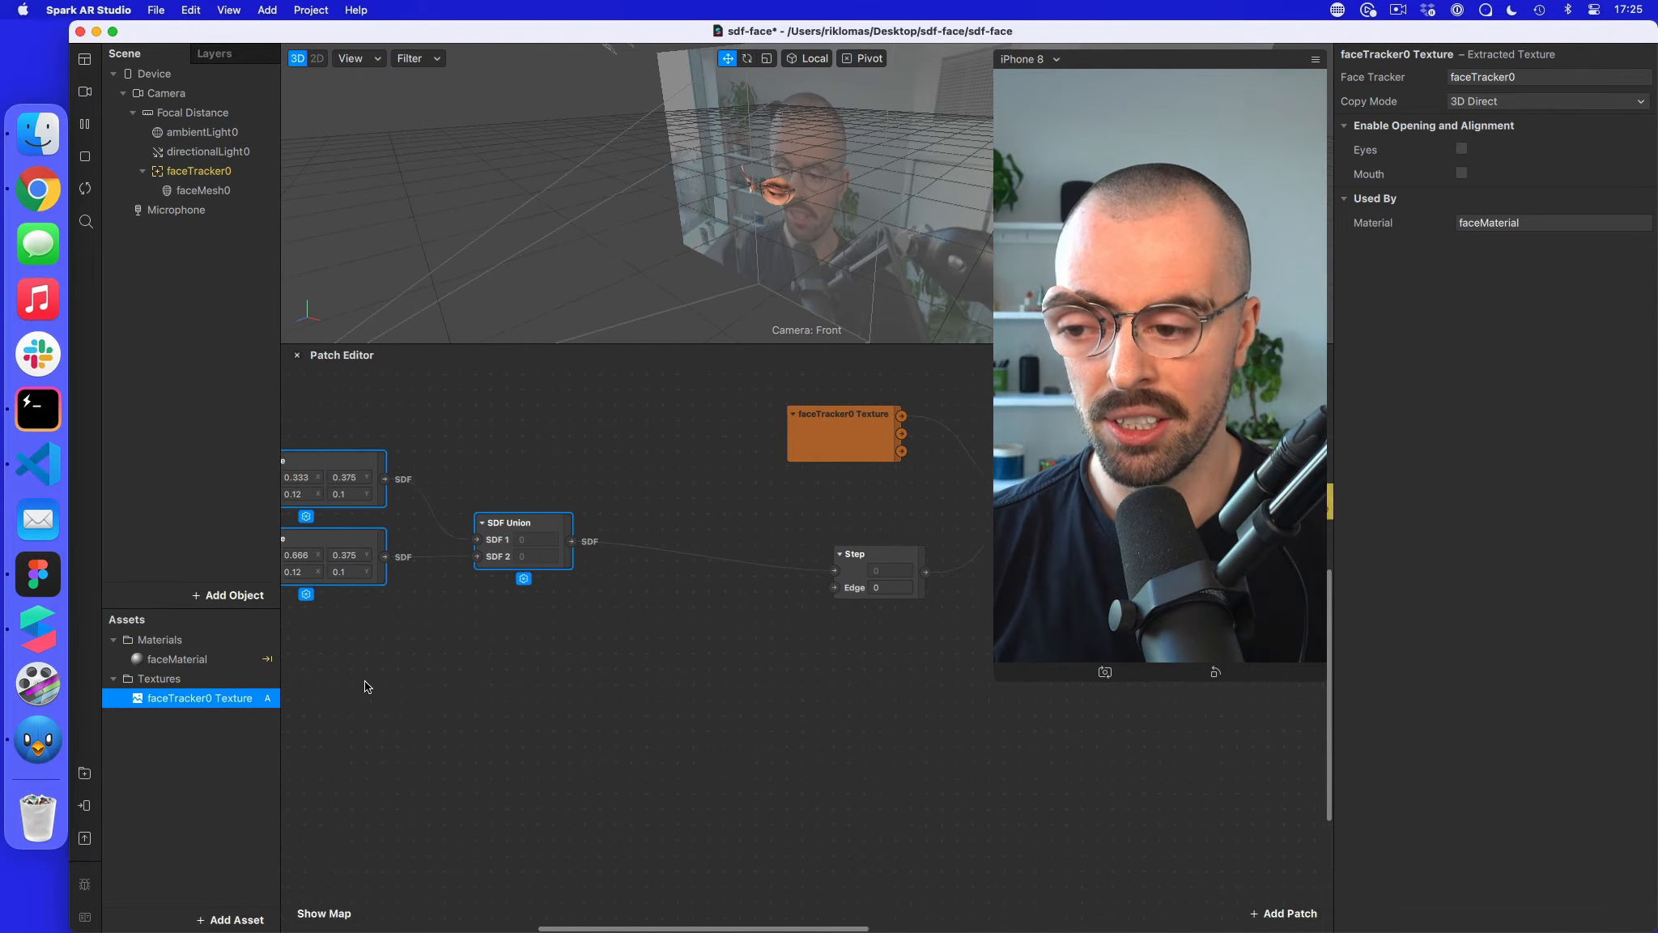
pyautogui.hscroll(-2, 397, 669)
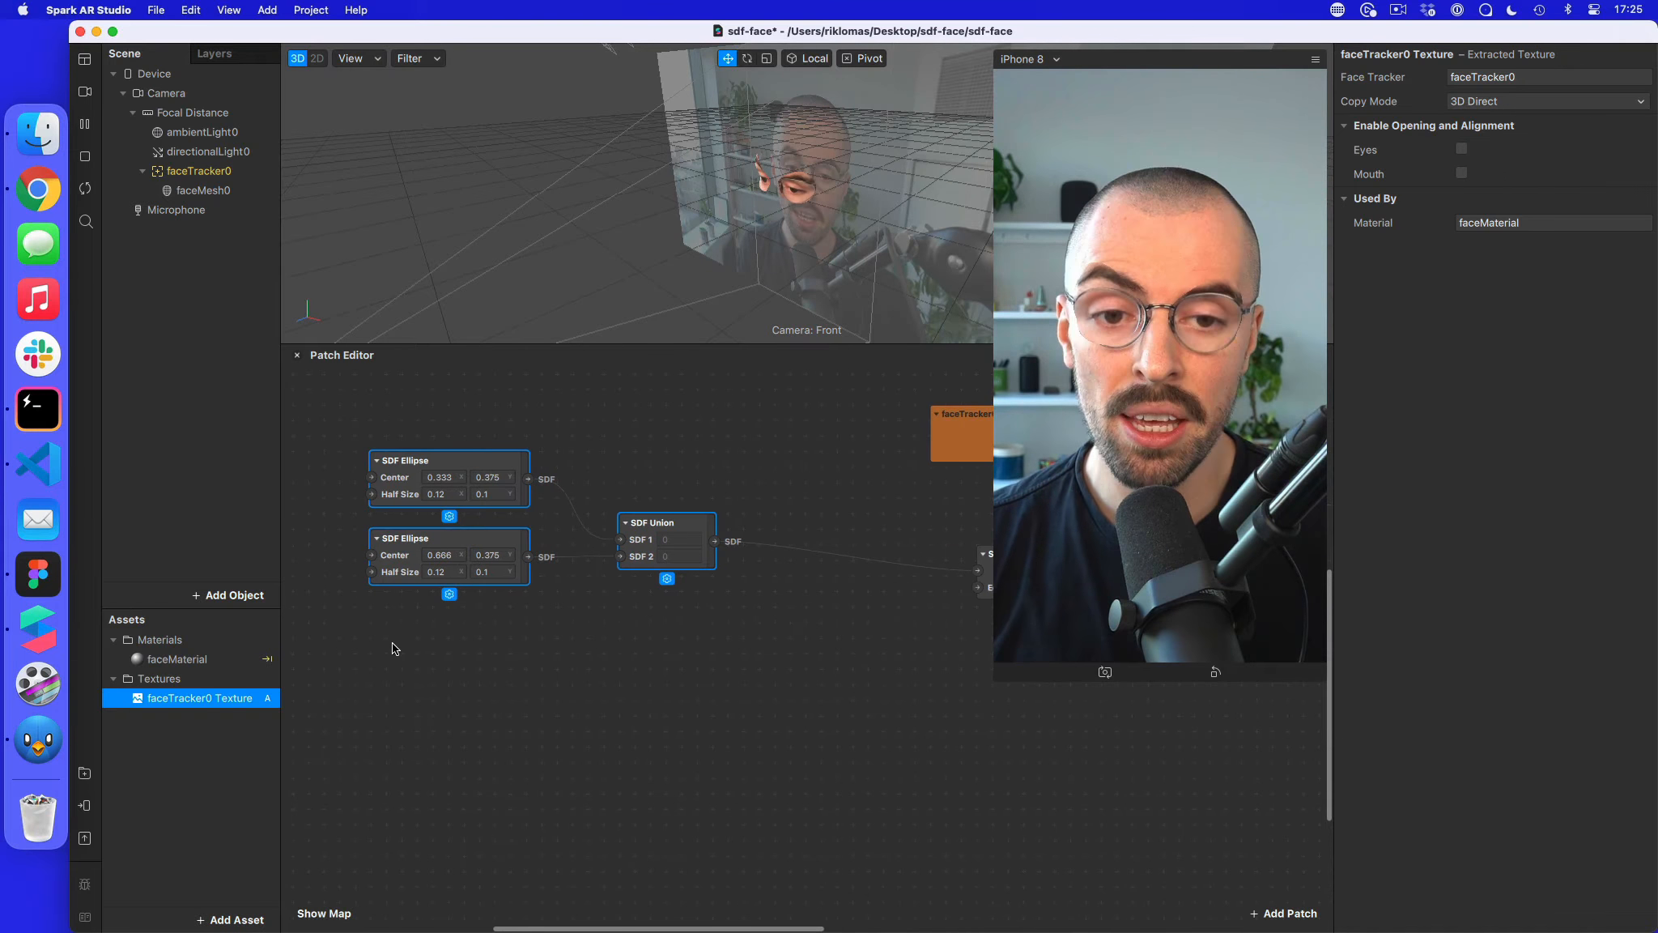
# - Add a third SDF Ellipse below the other two with Center 0.5, 0.7 and Half Size 0.15, 0.075
pyautogui.rightClick(396, 652)
pyautogui.click(114, 535)
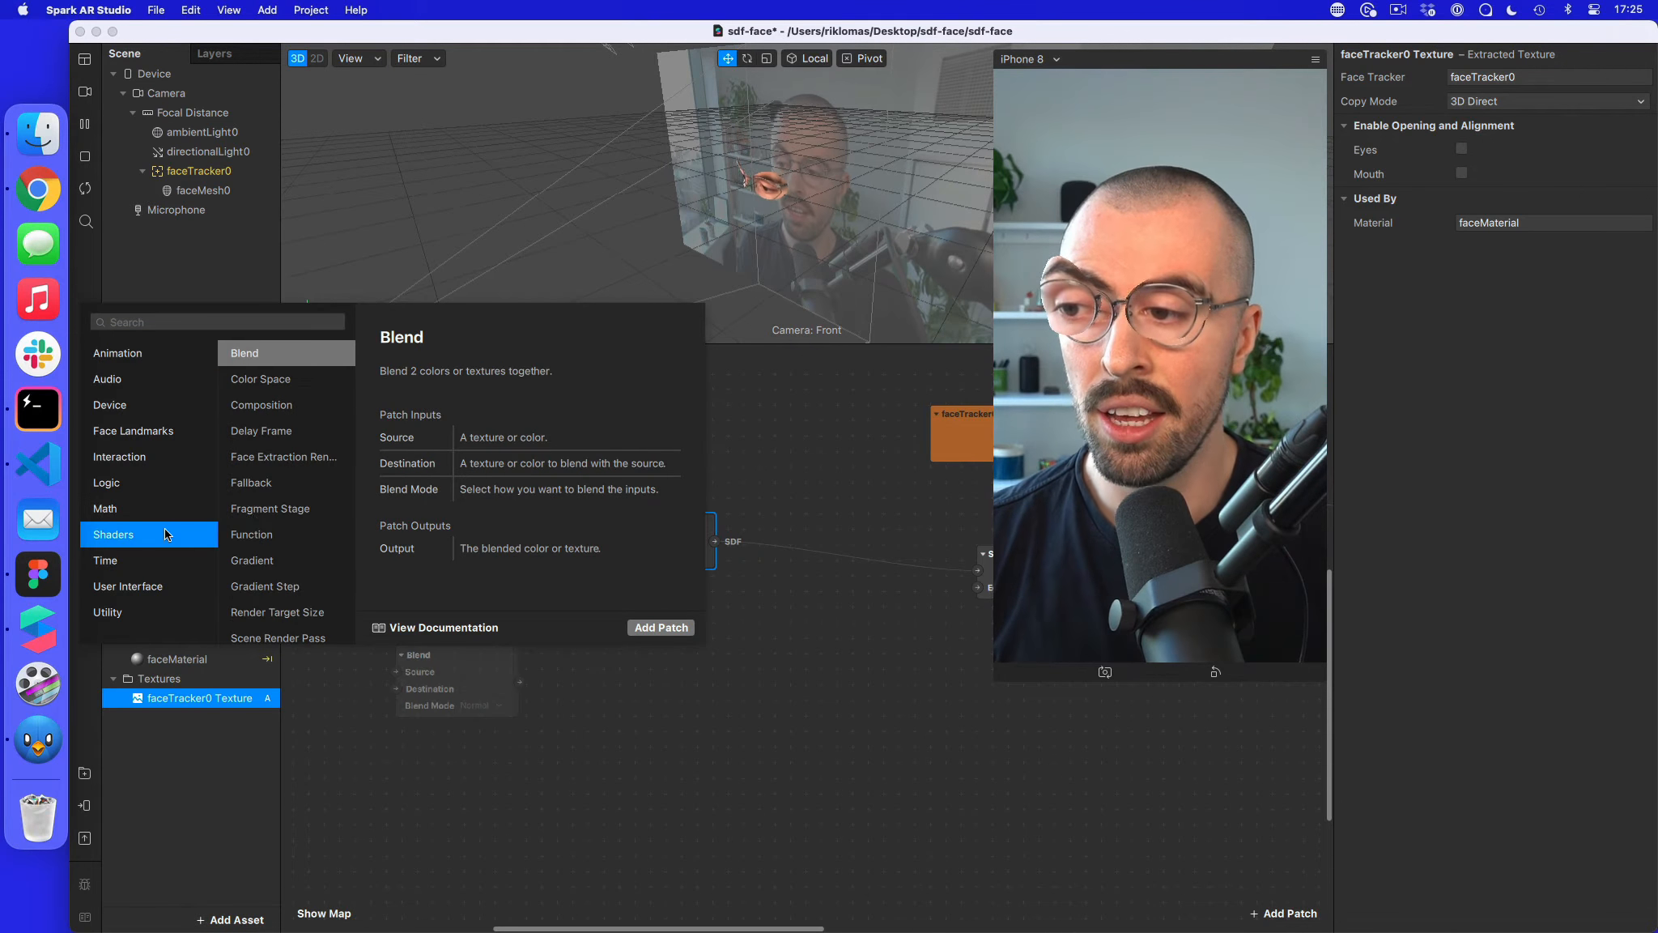
pyautogui.scroll(-3, 292, 486)
pyautogui.scroll(-5, 303, 496)
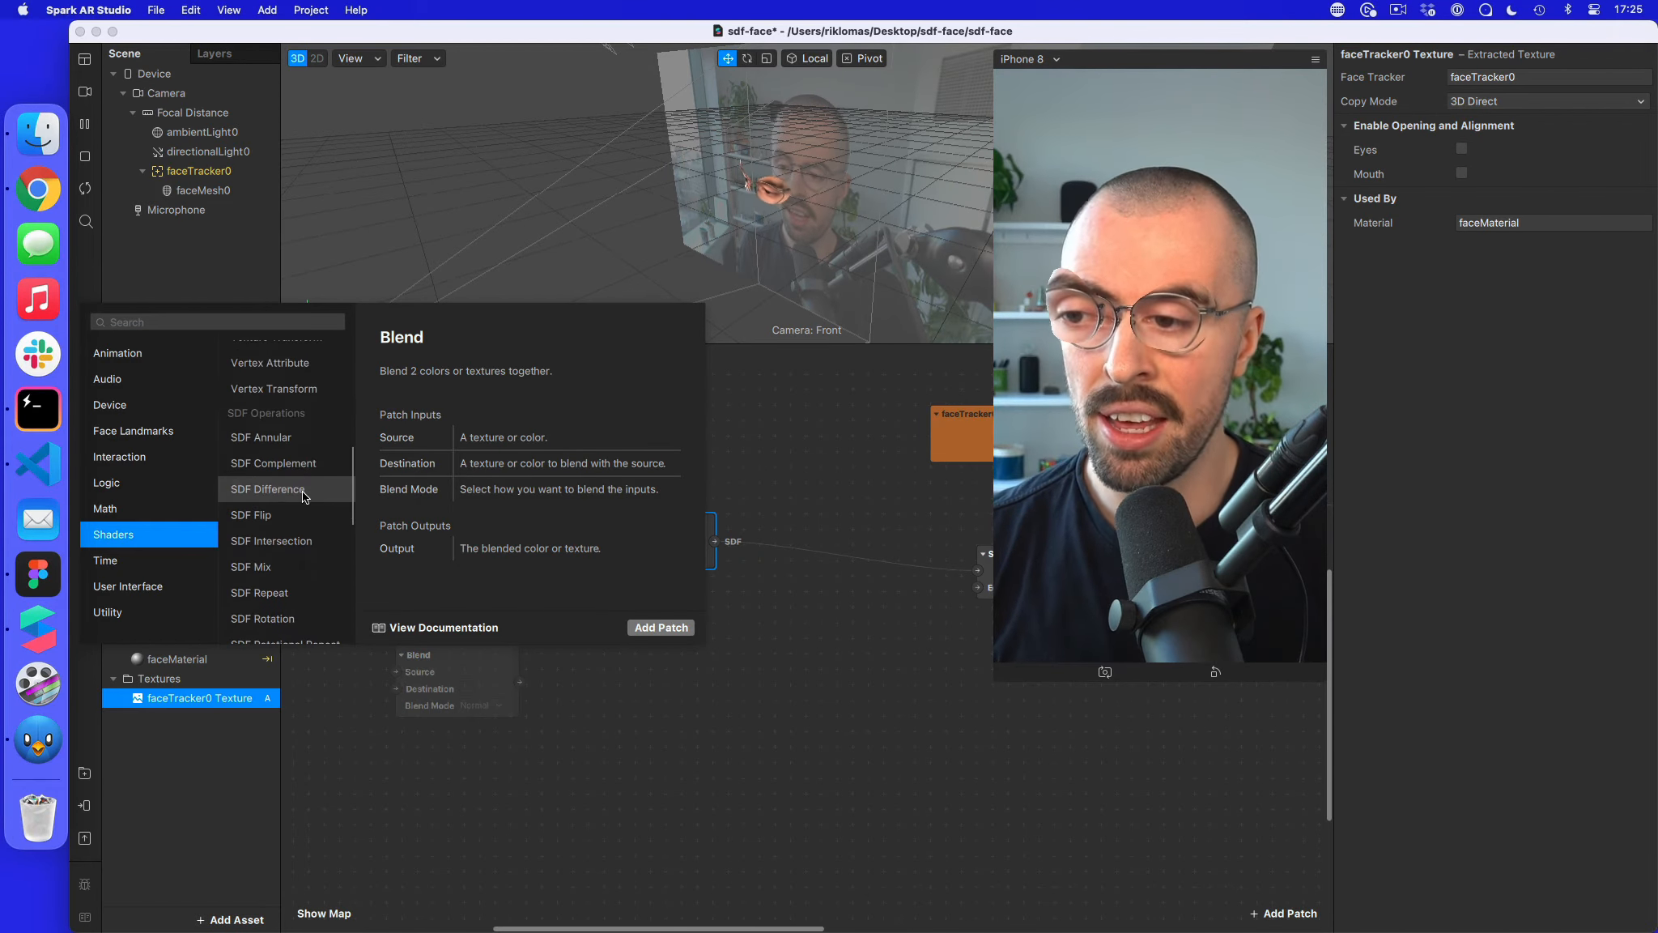
pyautogui.scroll(-4, 300, 526)
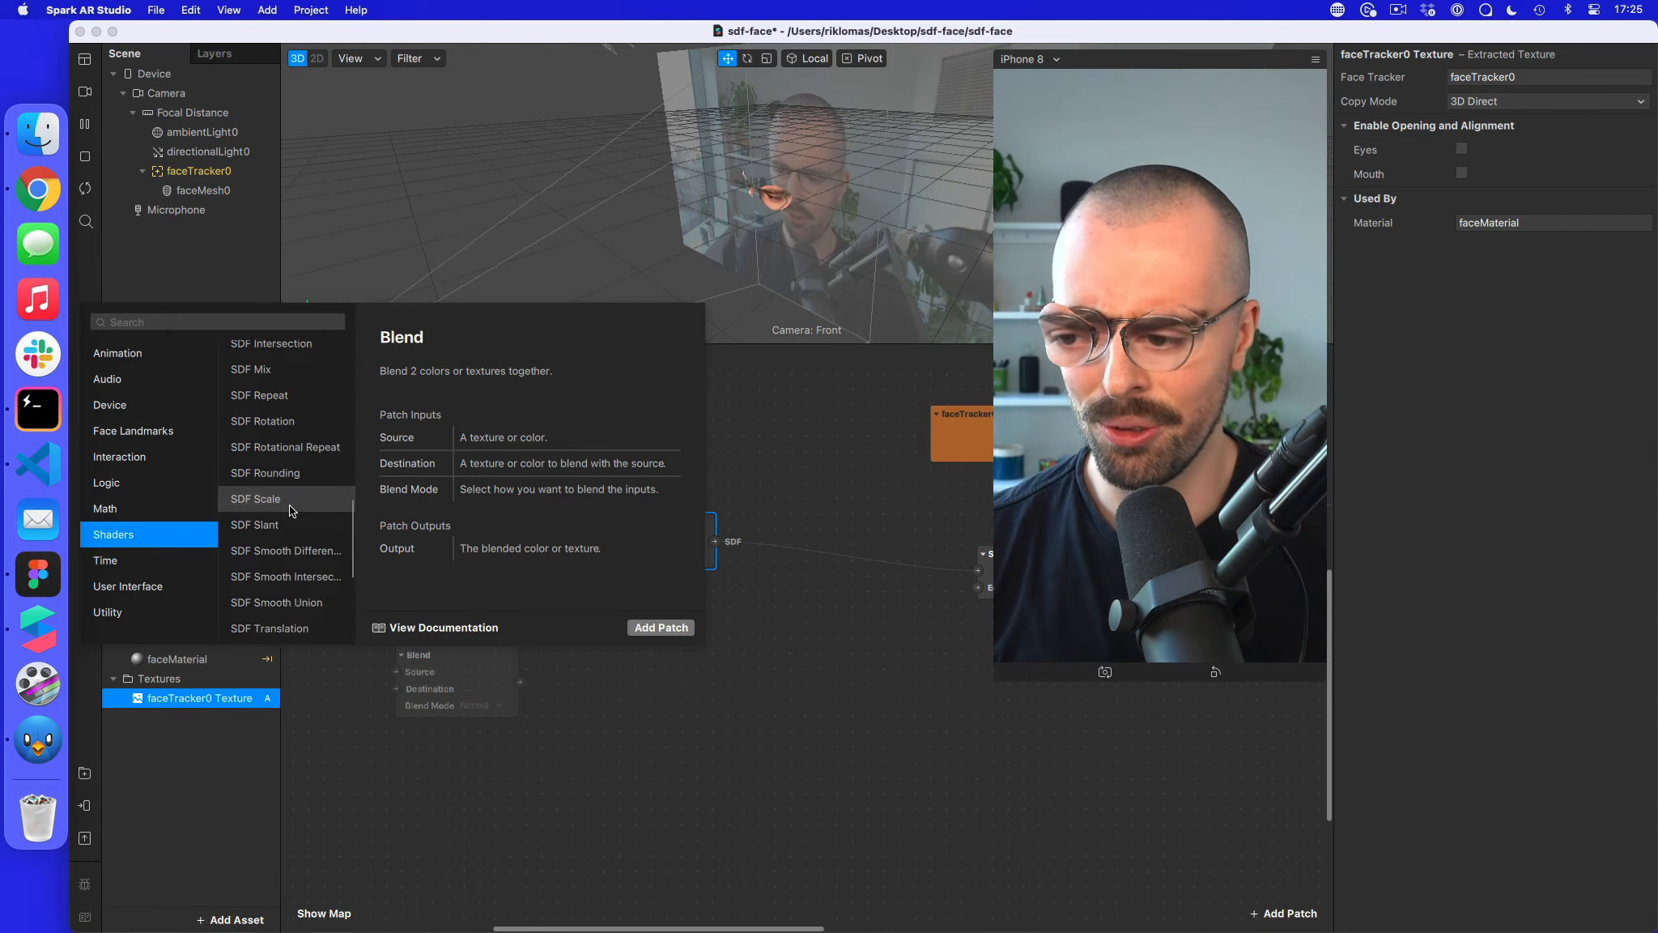
pyautogui.scroll(-3, 301, 517)
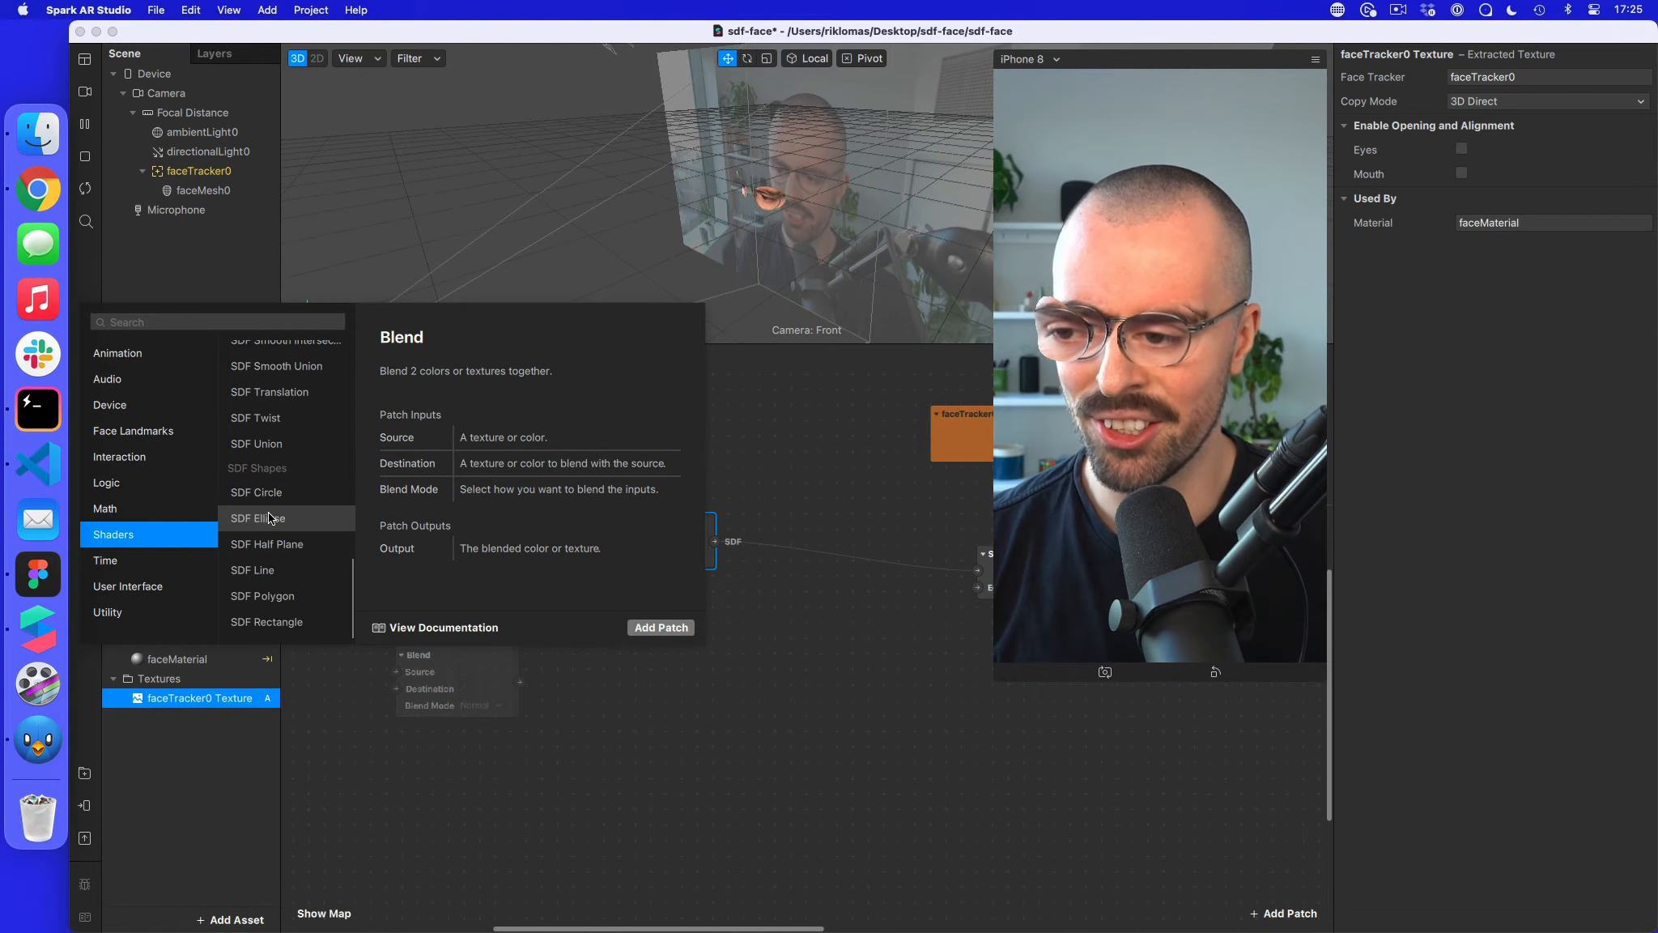
pyautogui.scroll(-1, 293, 574)
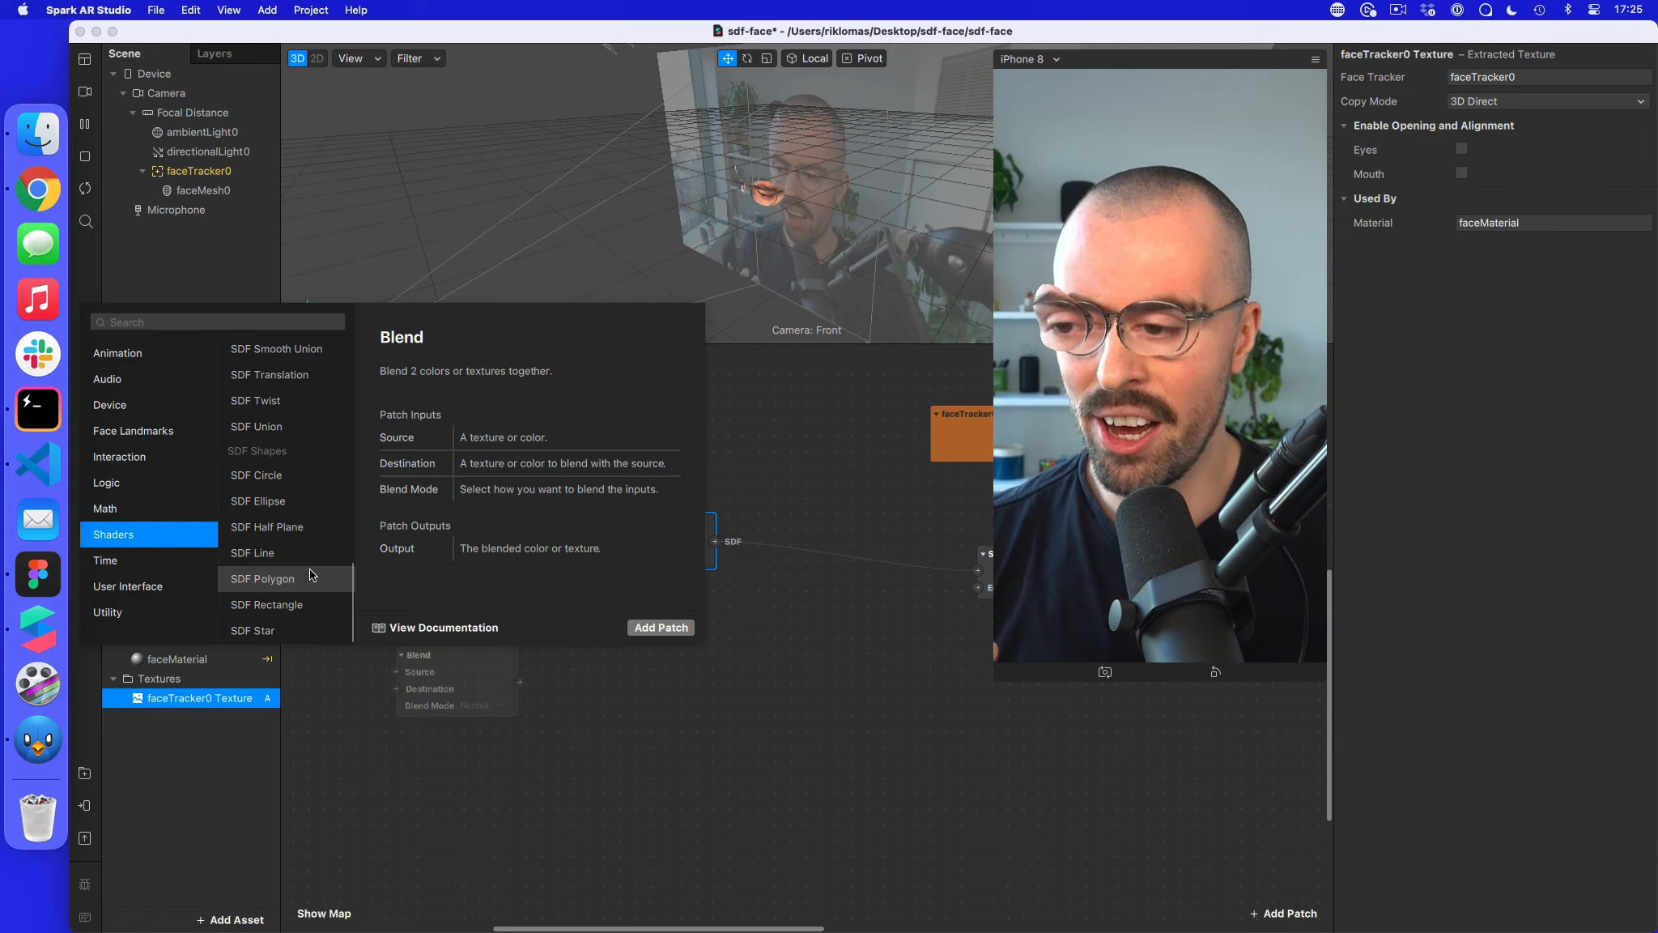
pyautogui.click(291, 501)
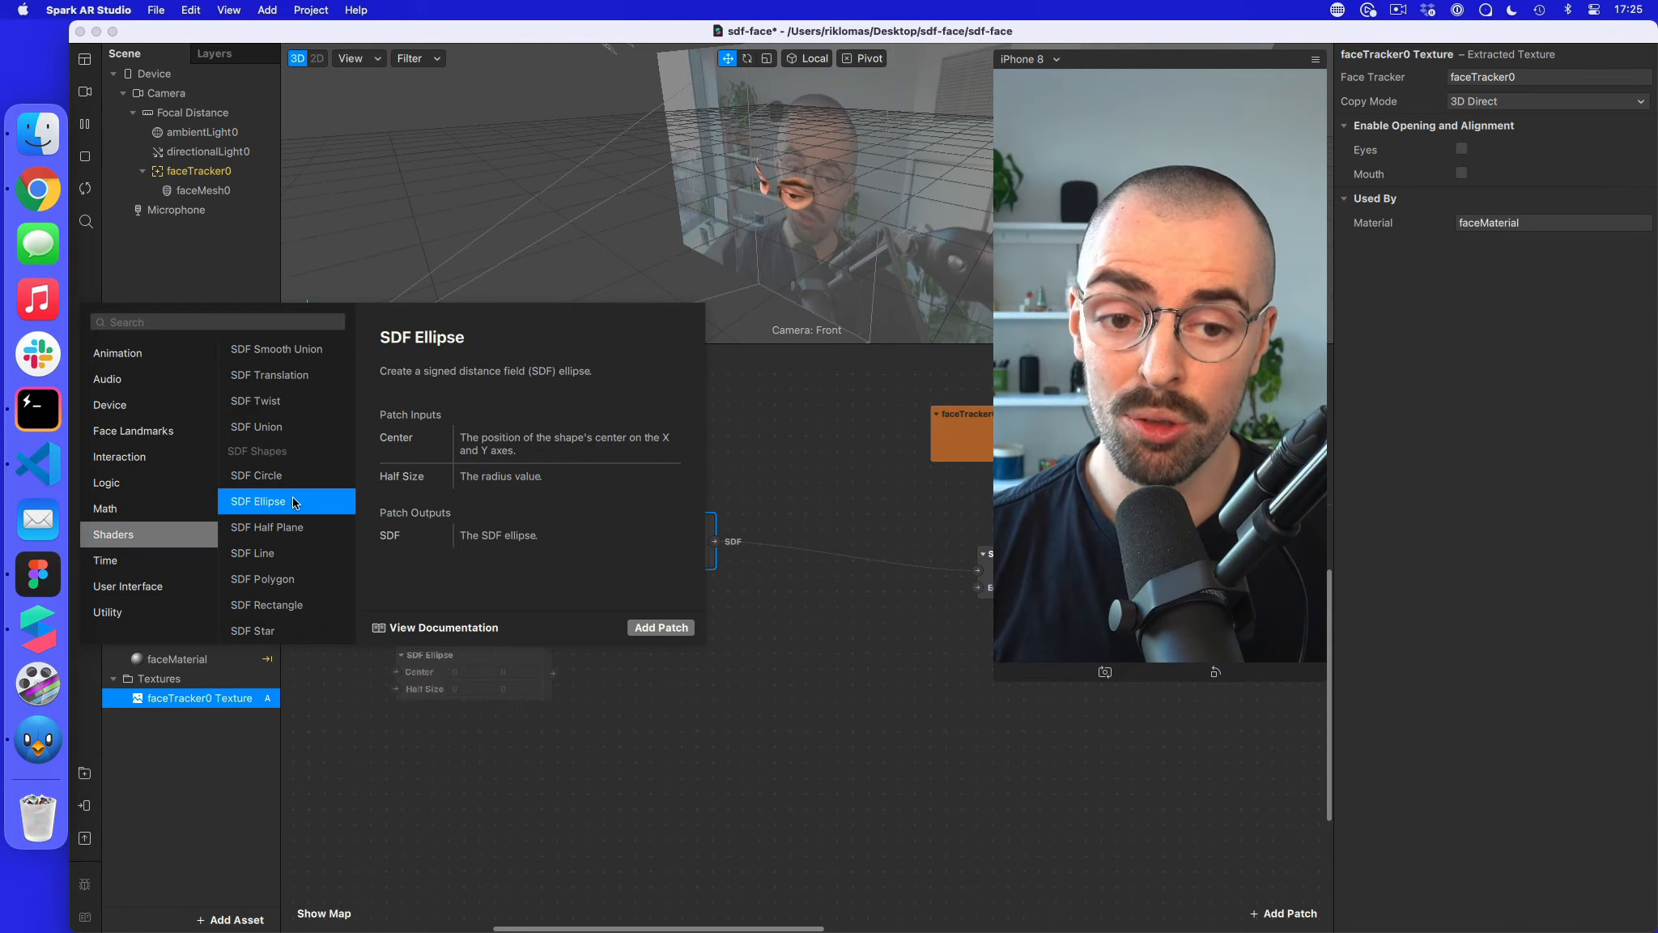
pyautogui.click(660, 629)
pyautogui.moveTo(501, 649); pyautogui.dragTo(537, 643)
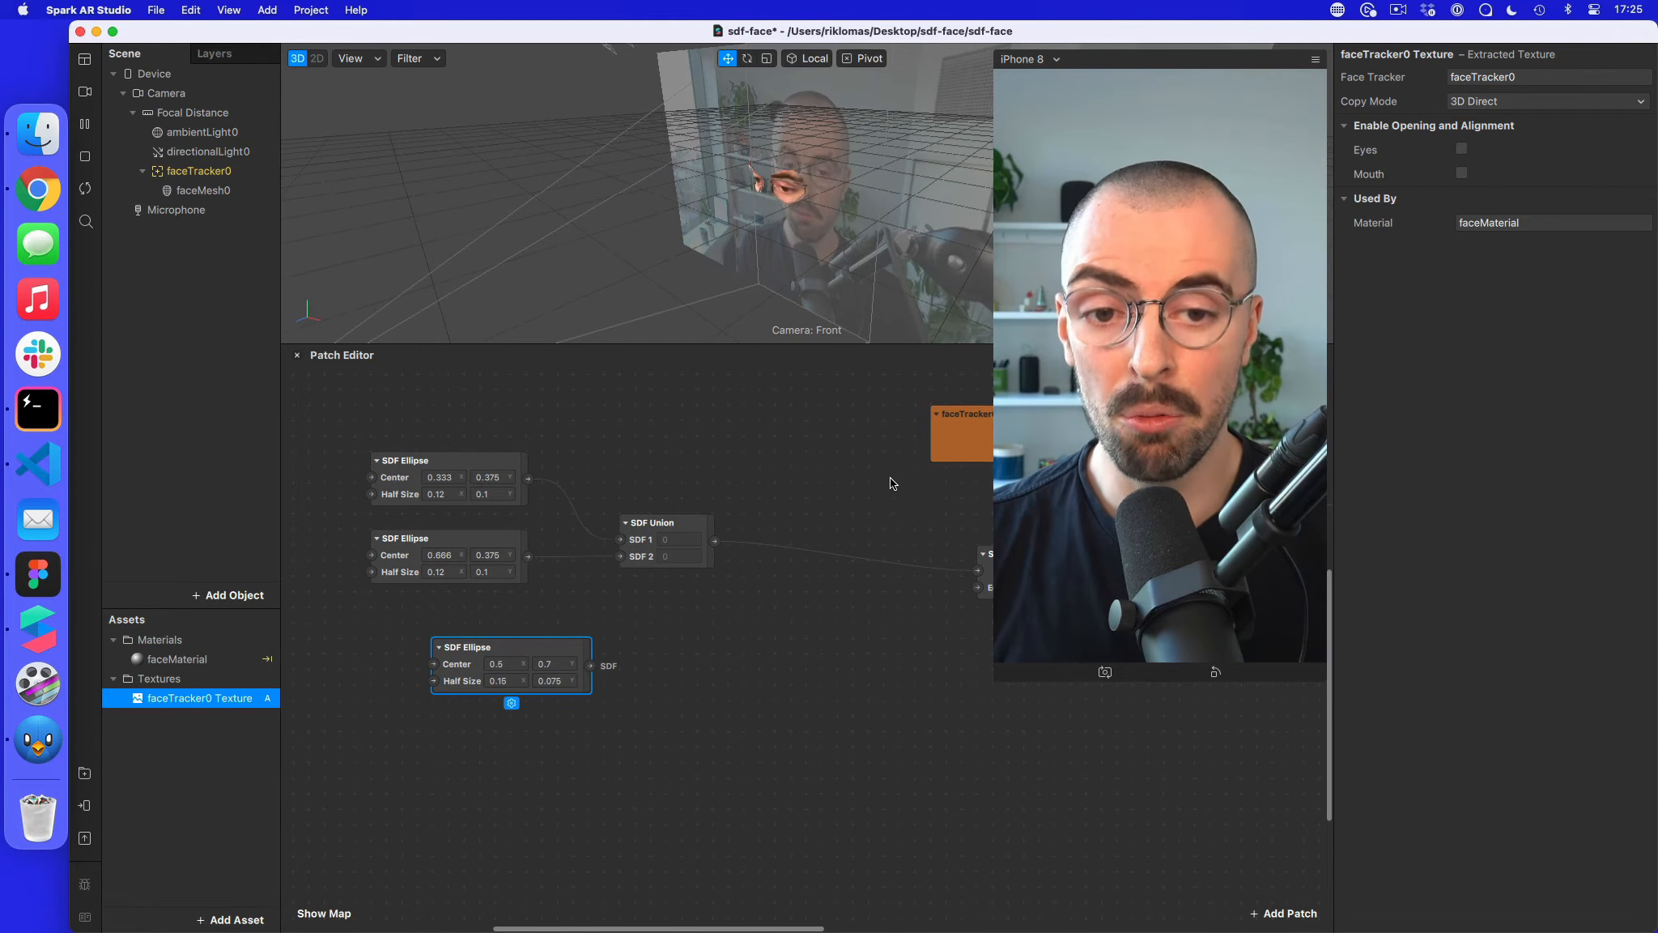
# - Add a second SDF Union combining the first union with the third SDF Ellipse, and connect its output to Step's first input
pyautogui.scroll(-2, 837, 496)
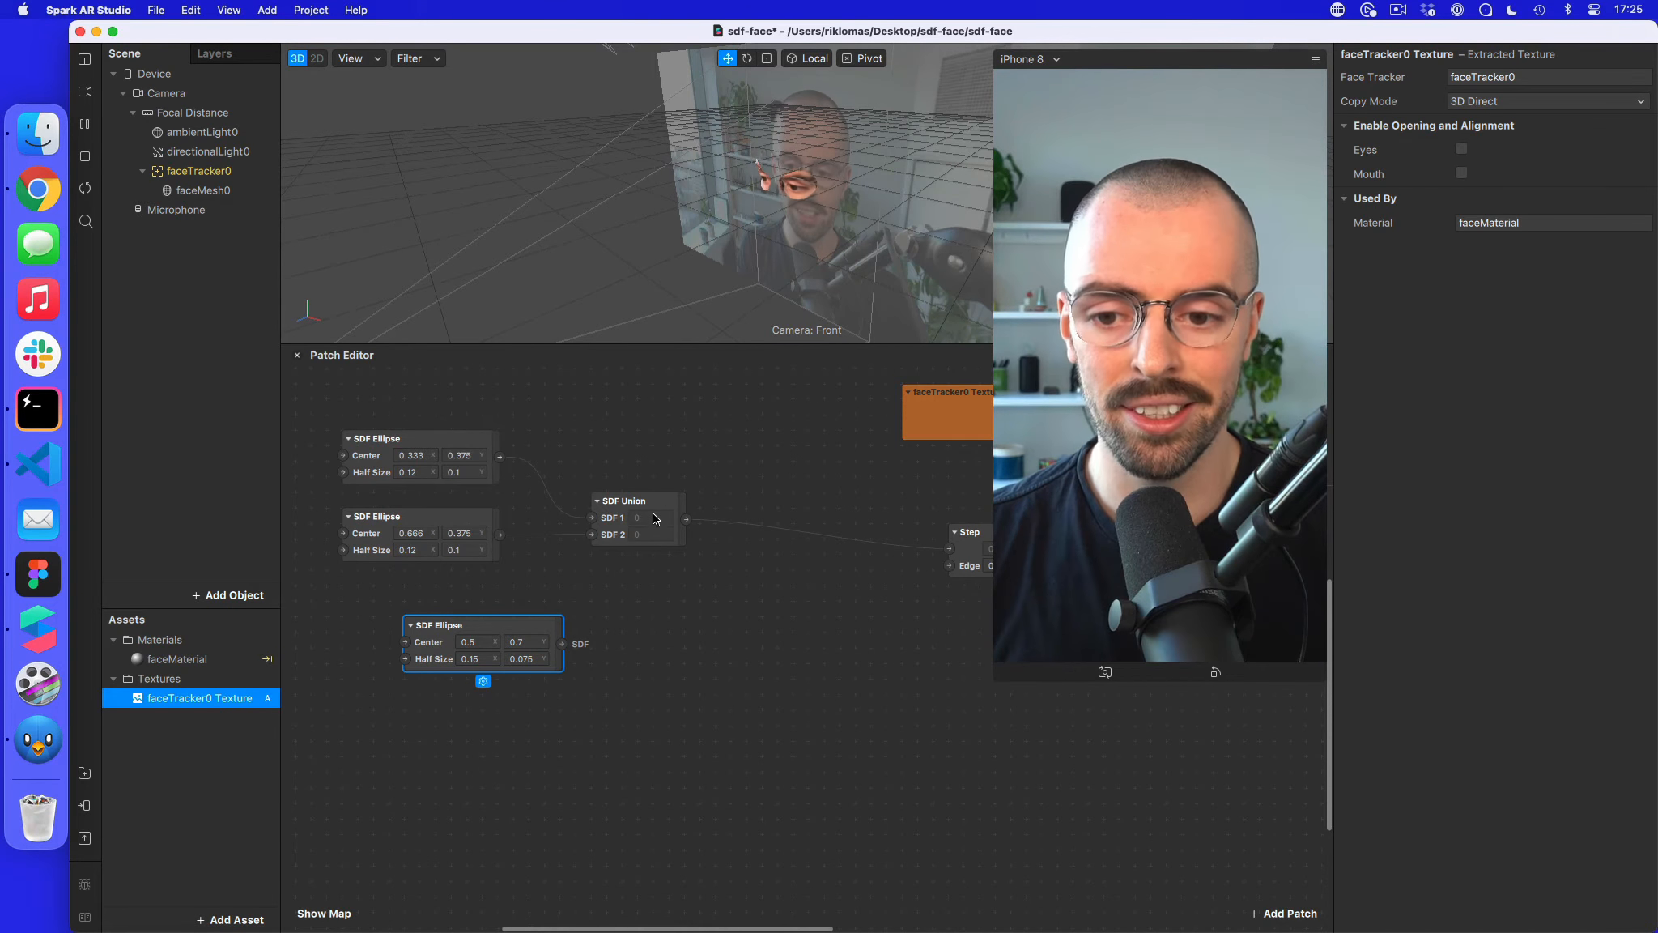
pyautogui.doubleClick(742, 572)
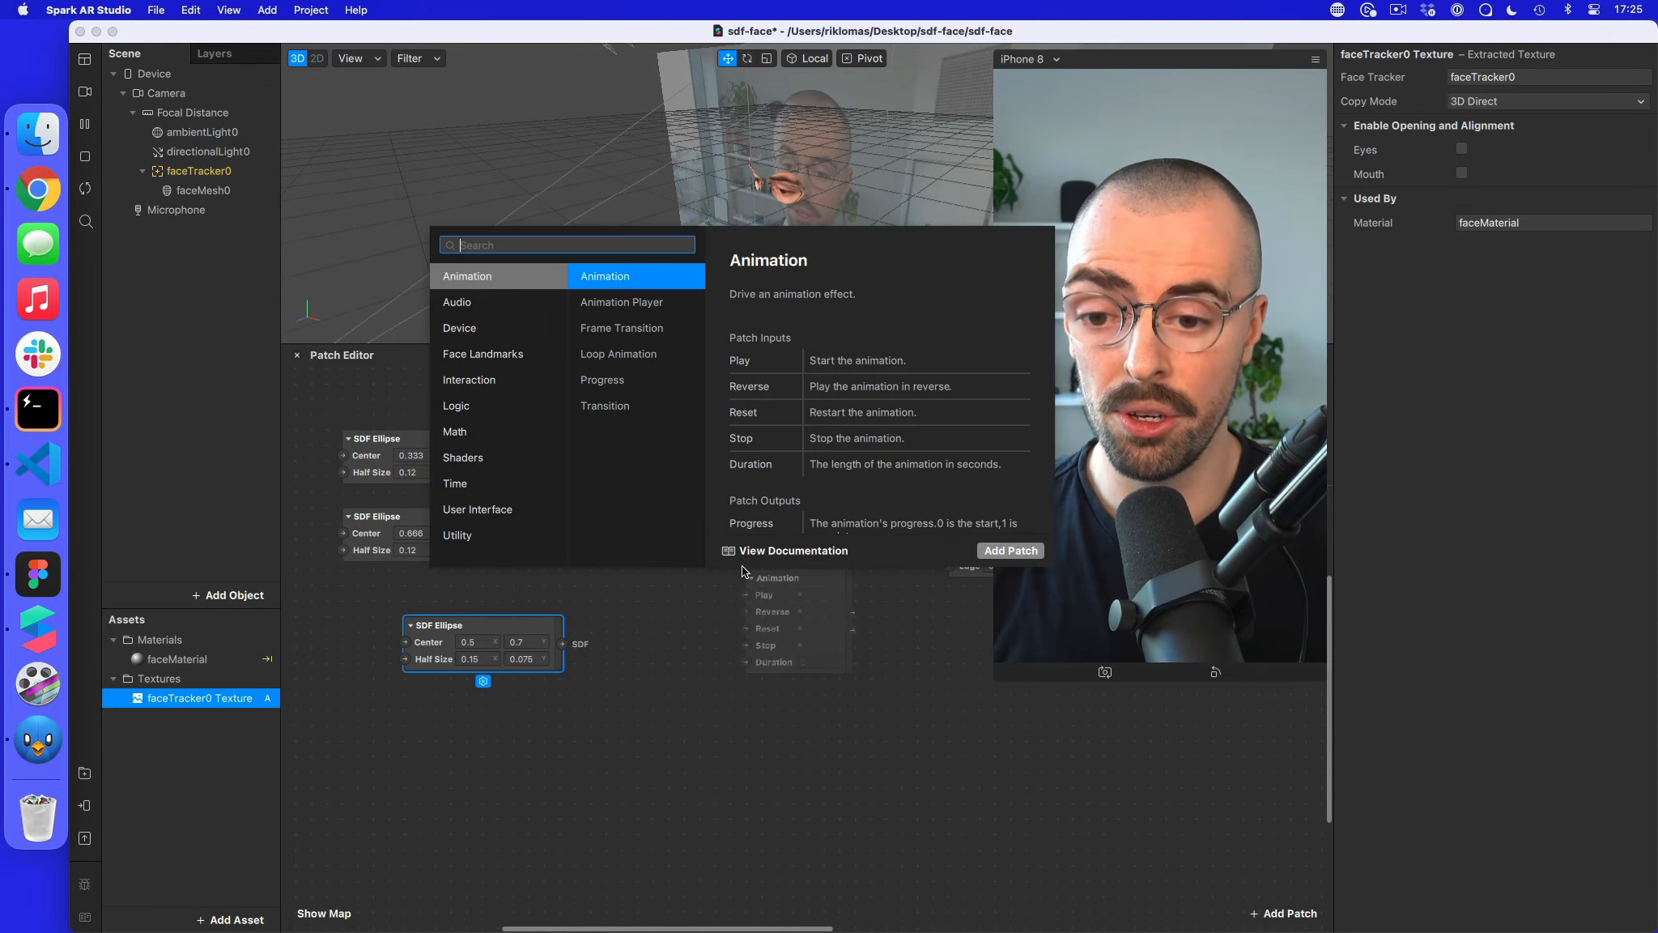
pyautogui.write('sdf union')
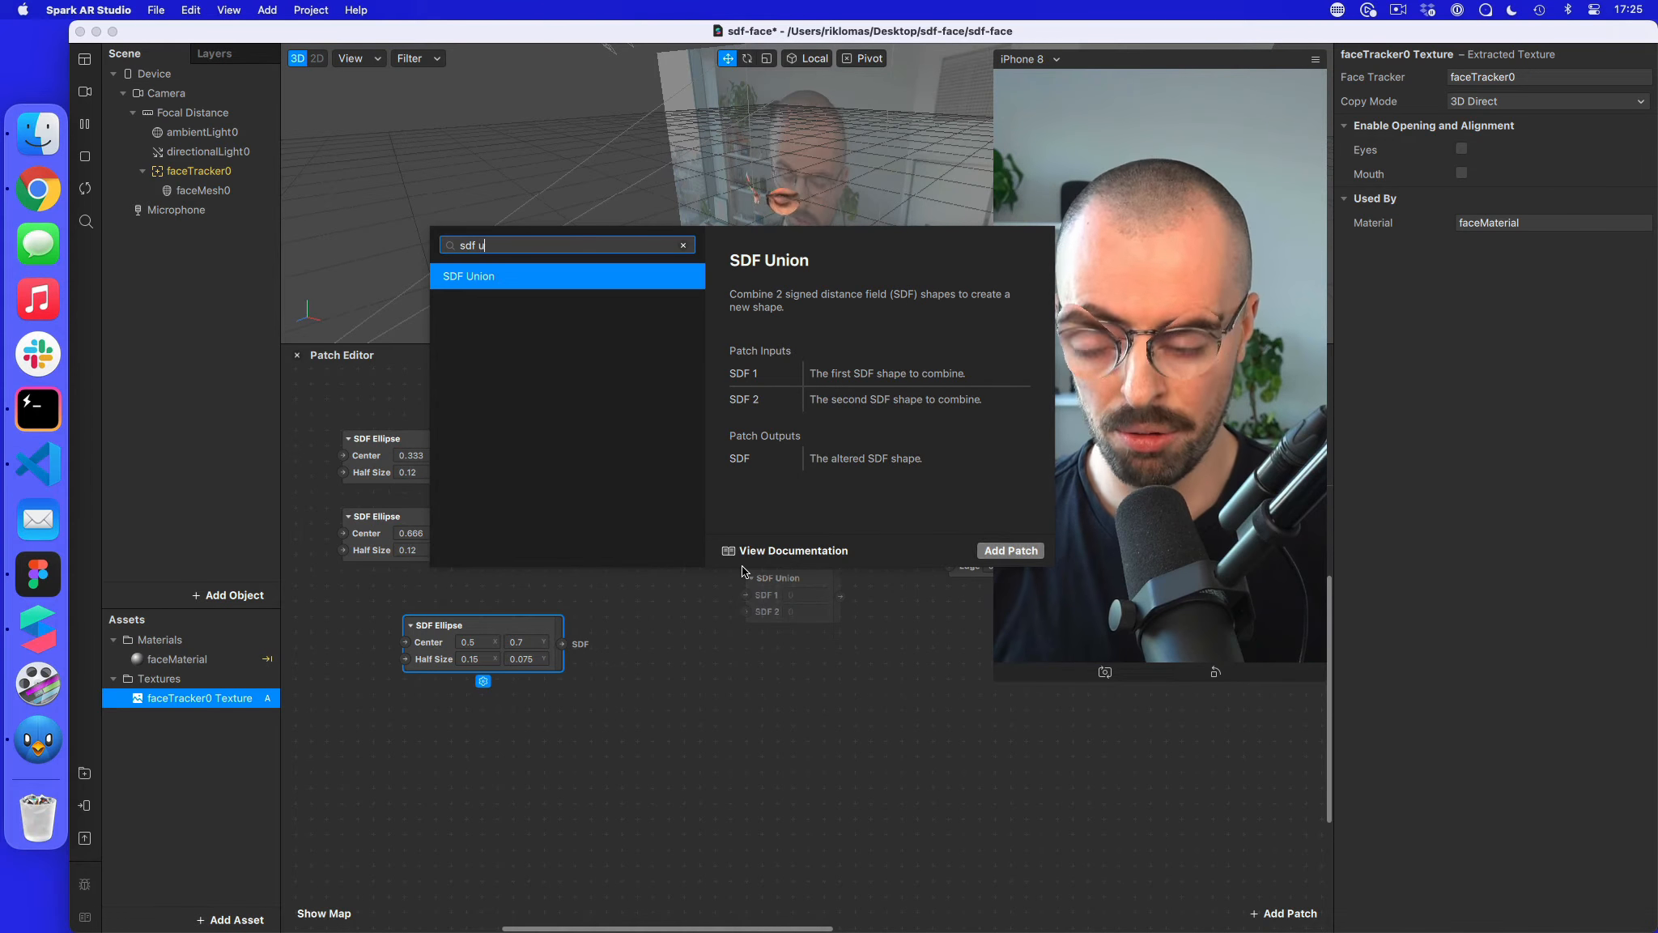
pyautogui.press('Return')
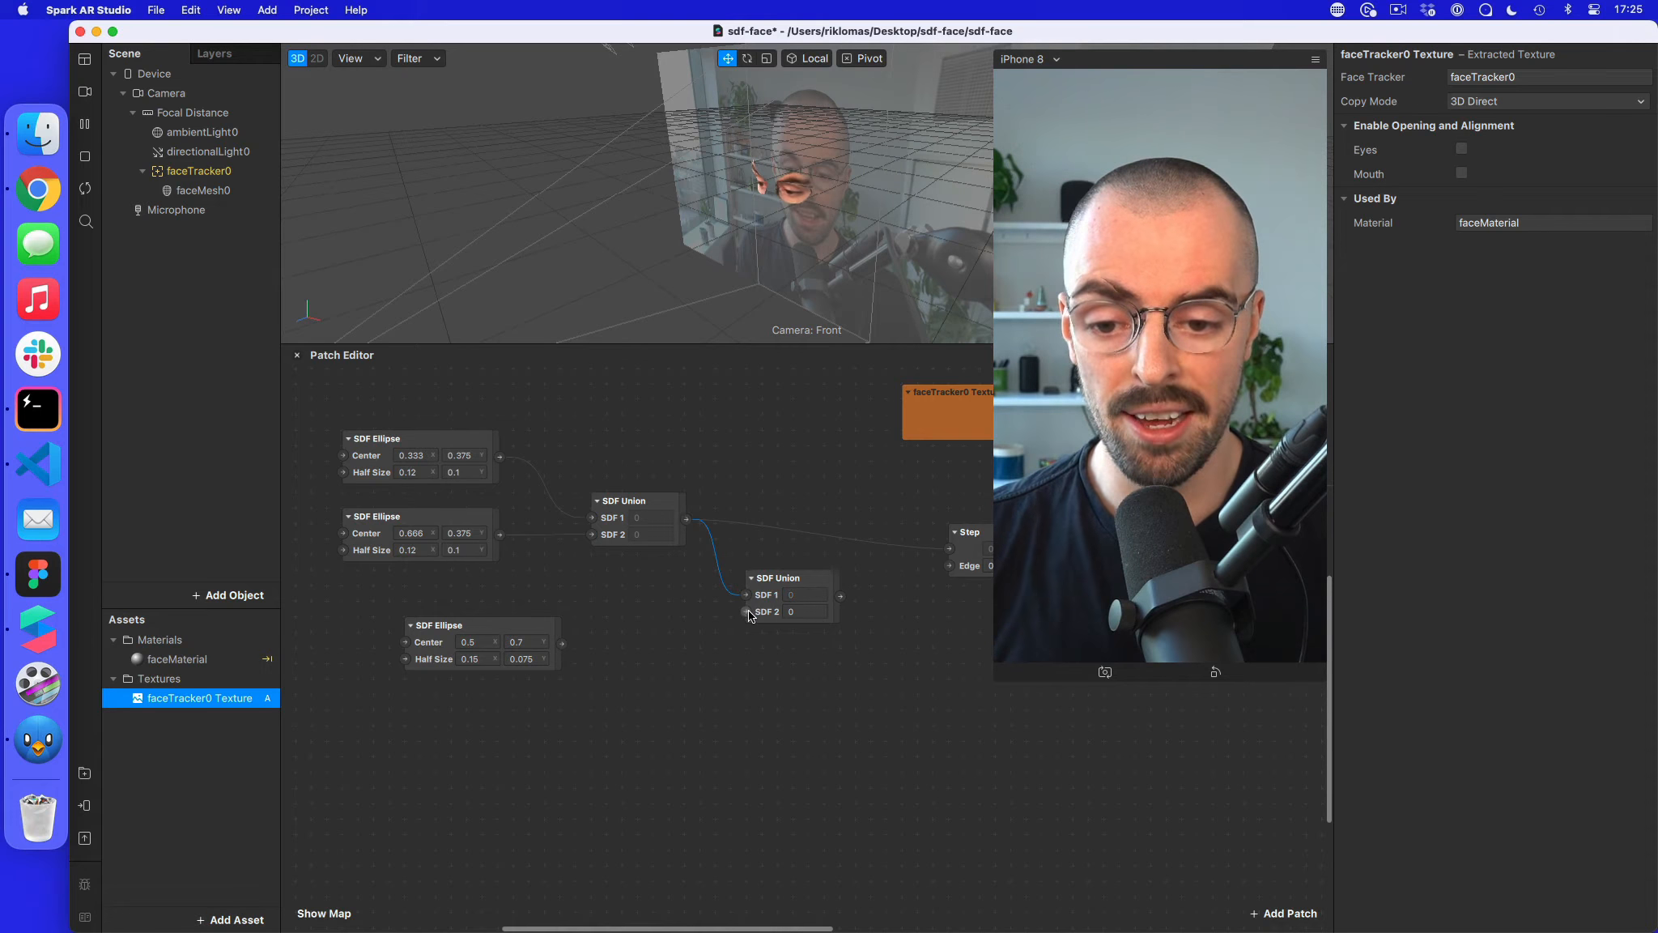
pyautogui.moveTo(562, 643); pyautogui.dragTo(743, 613)
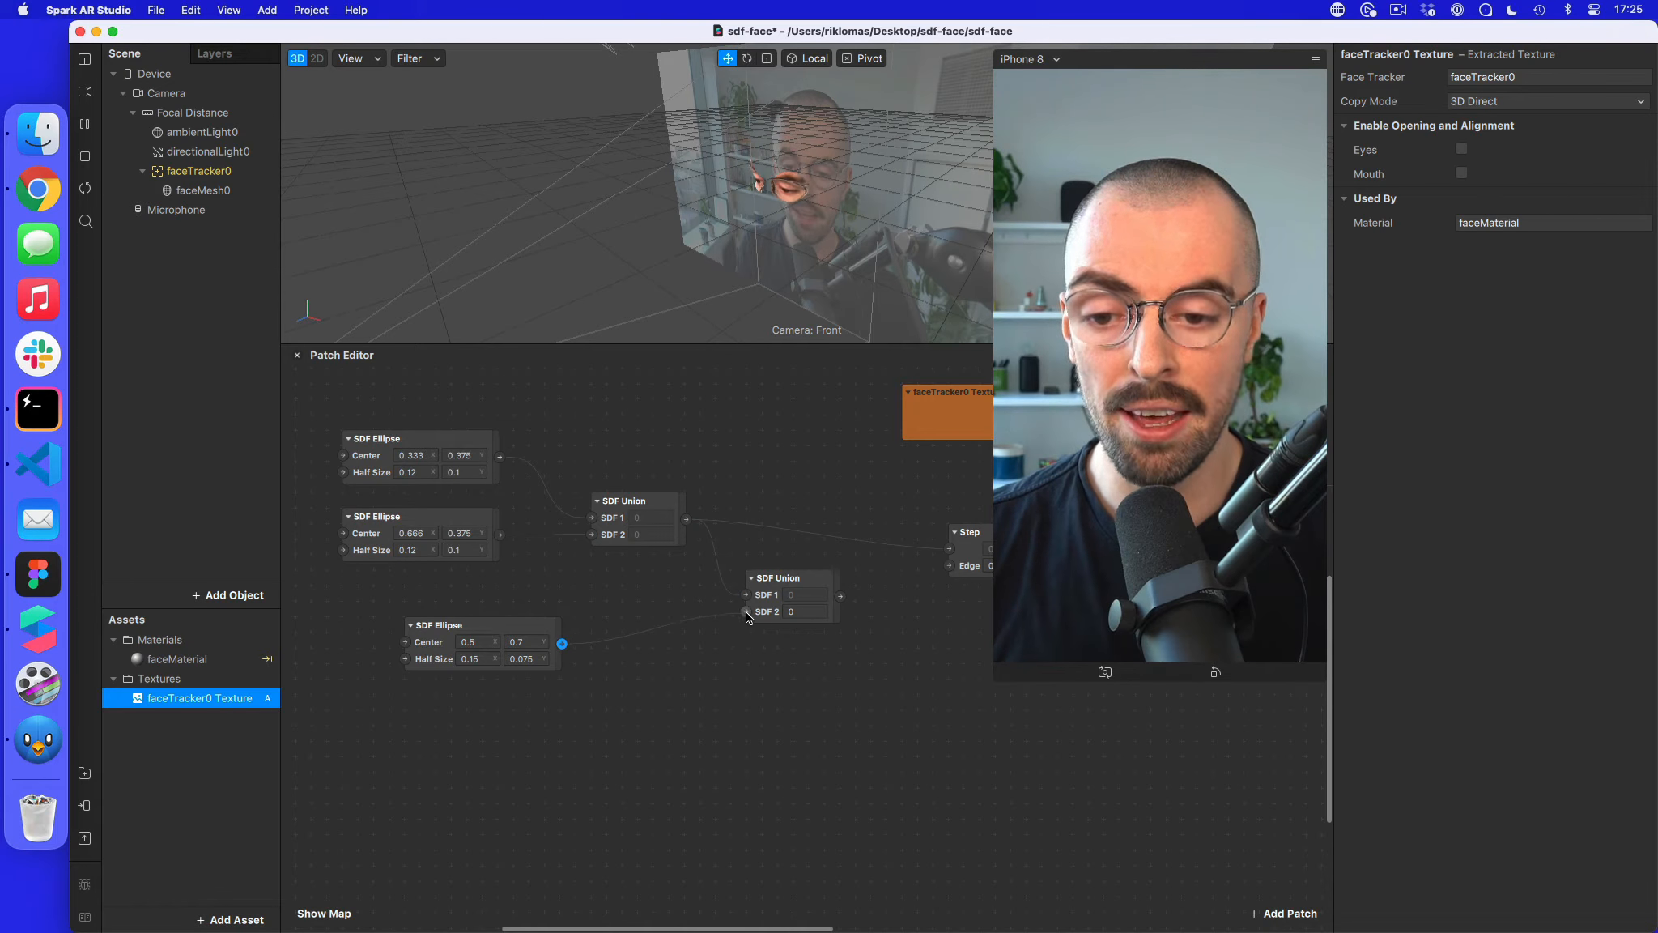
pyautogui.moveTo(840, 597); pyautogui.dragTo(947, 547)
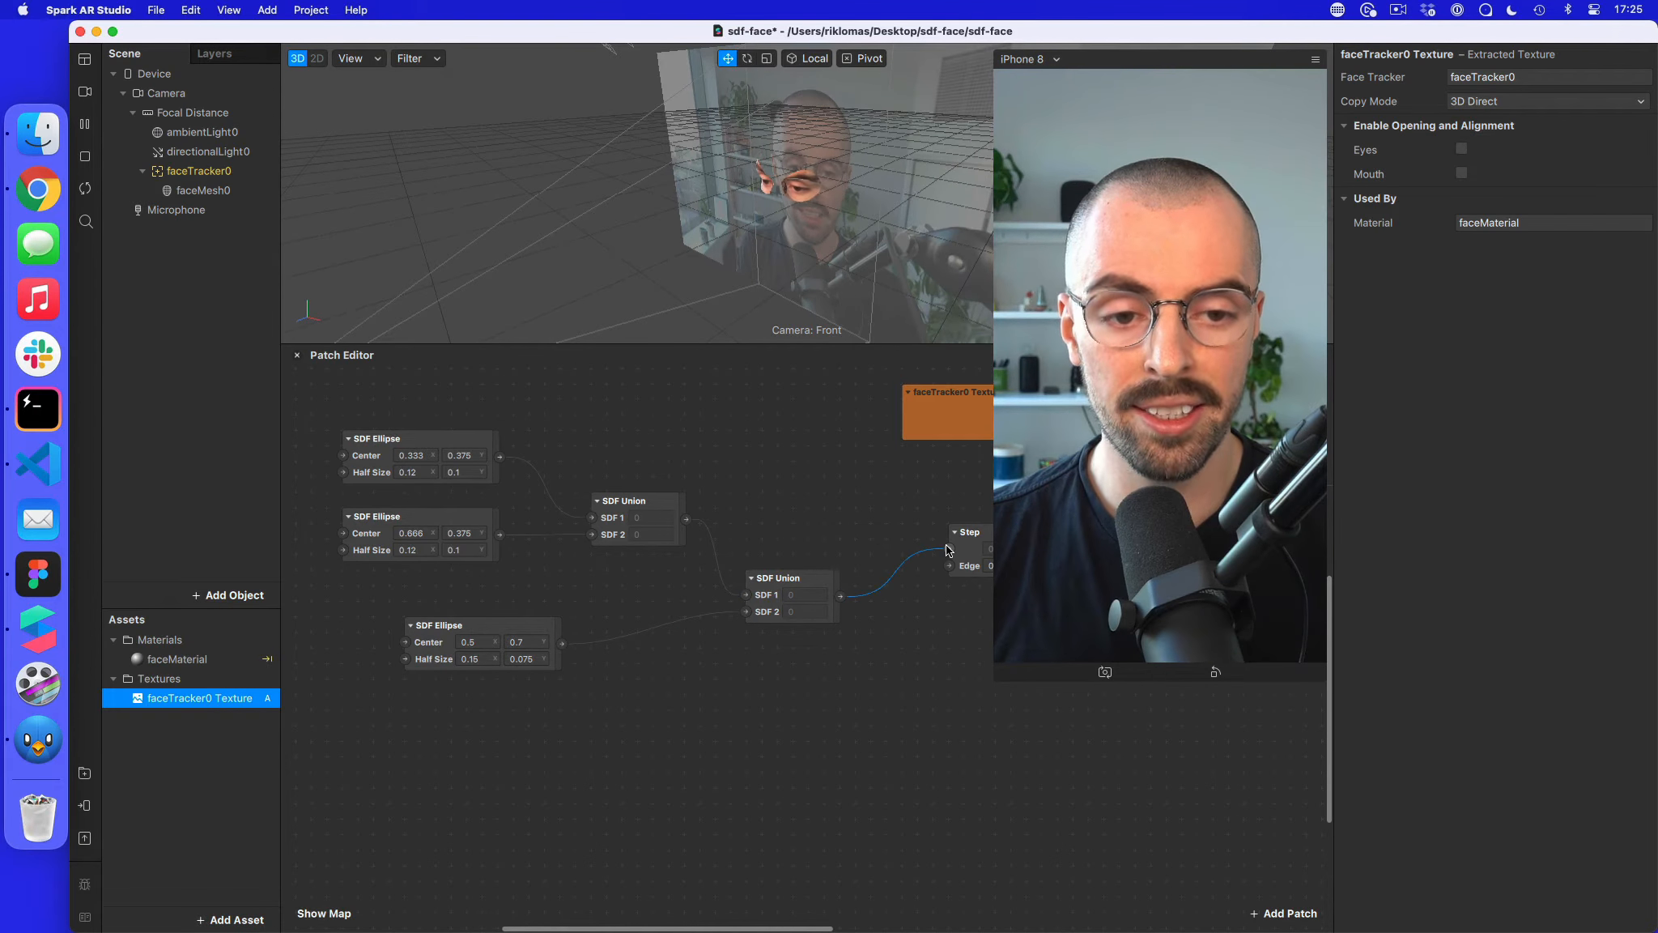
# - Move all three SDF Ellipses and both SDF Unions together farther away from Step
pyautogui.hscroll(3, 946, 545)
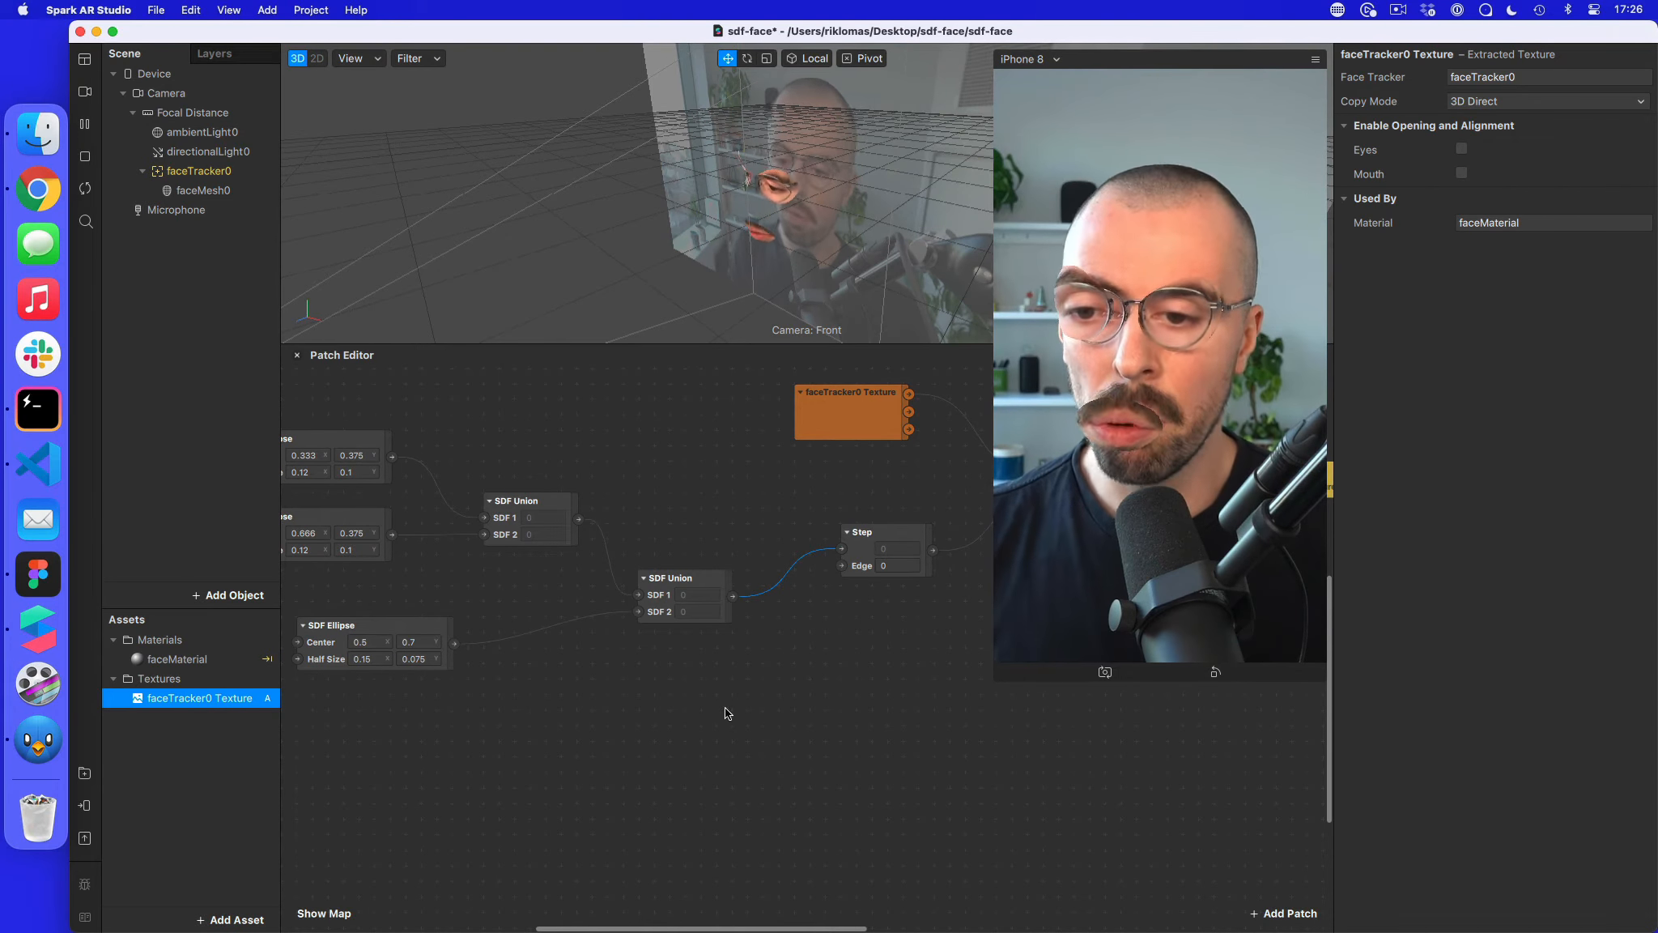
pyautogui.moveTo(685, 700); pyautogui.dragTo(369, 453)
pyautogui.hscroll(-2, 659, 537)
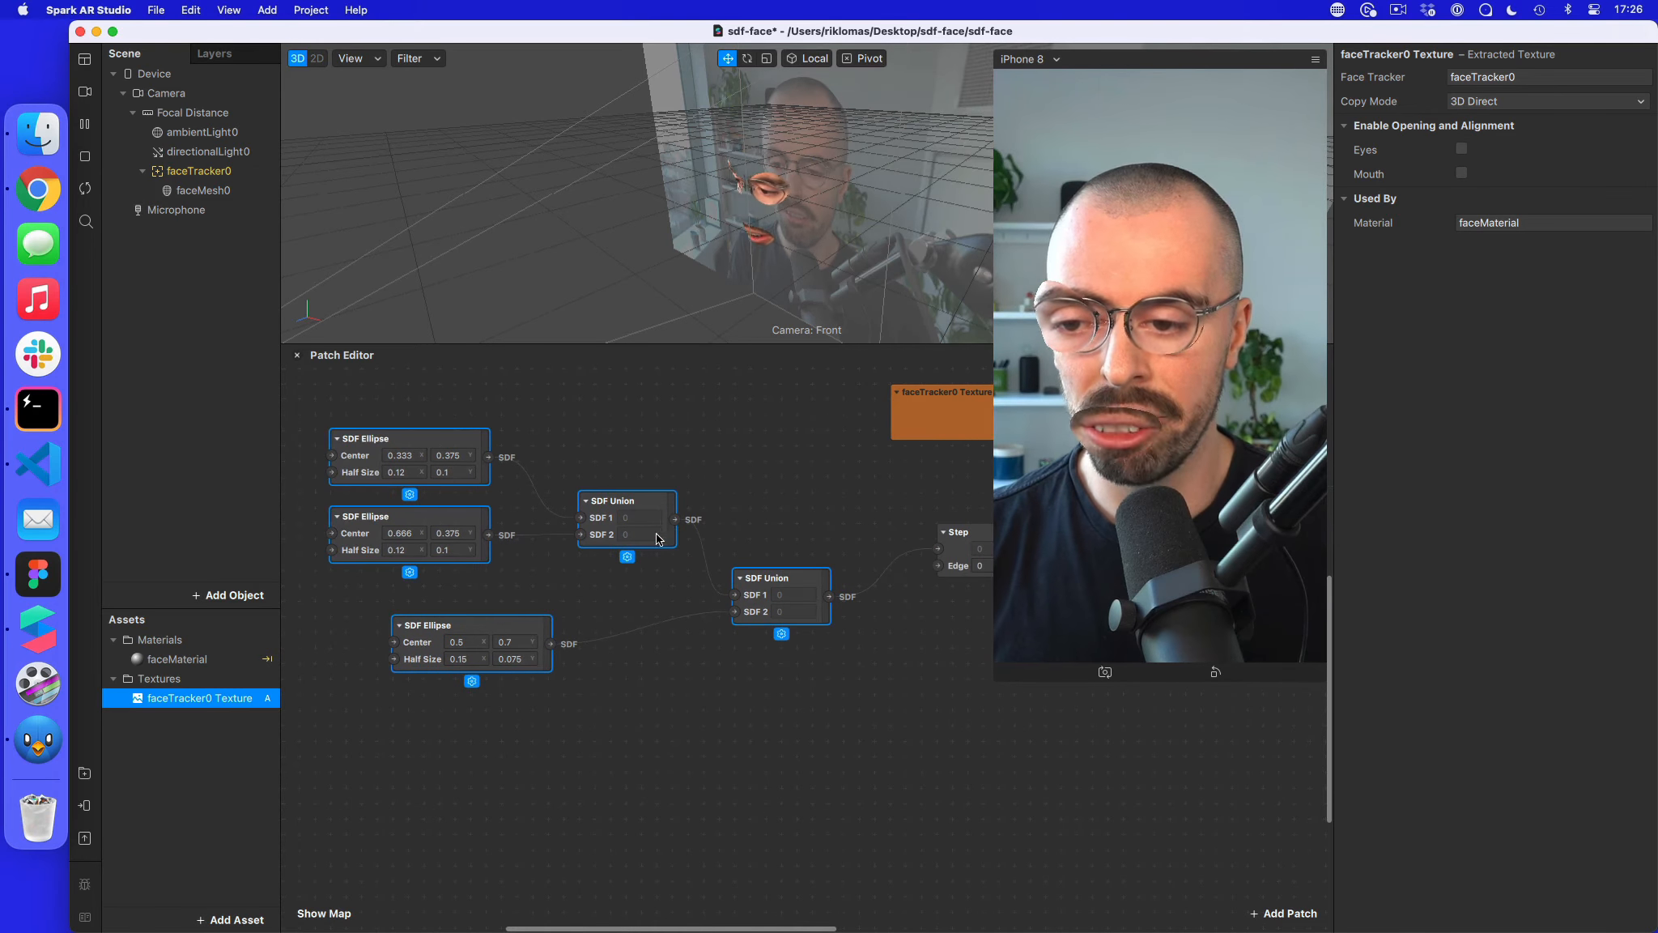
pyautogui.moveTo(634, 504); pyautogui.dragTo(416, 488)
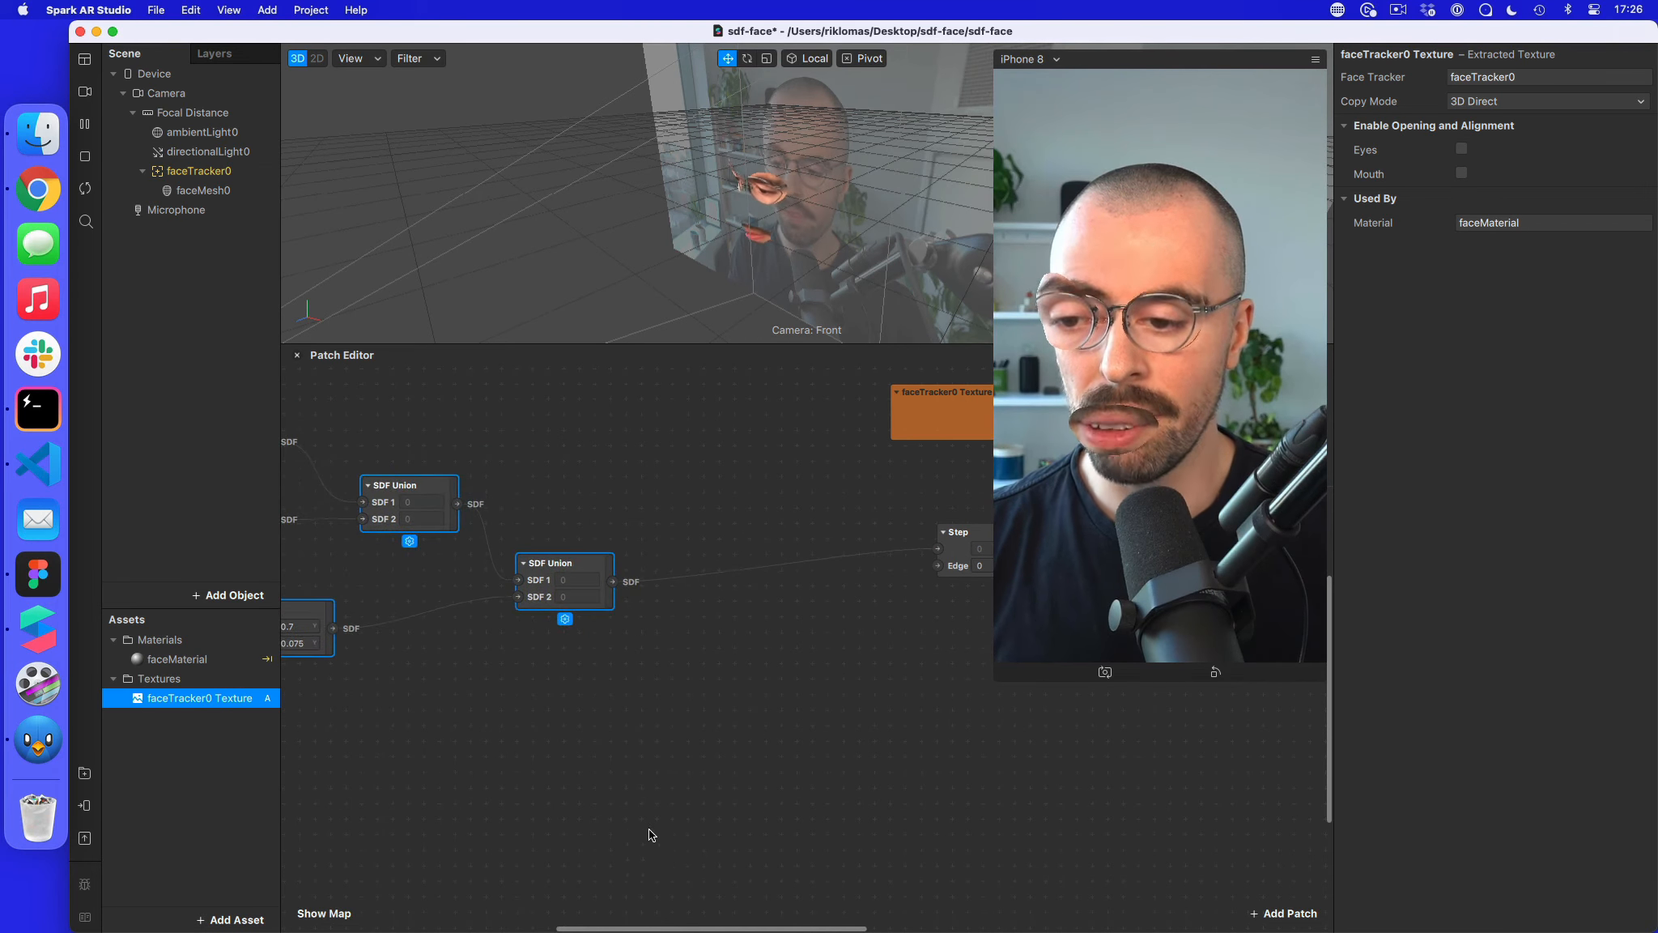
# - Add an SDF Circle patch and place it just below the second SDF Union
pyautogui.hscroll(-2, 652, 834)
pyautogui.scroll(-2, 652, 834)
pyautogui.doubleClick(367, 682)
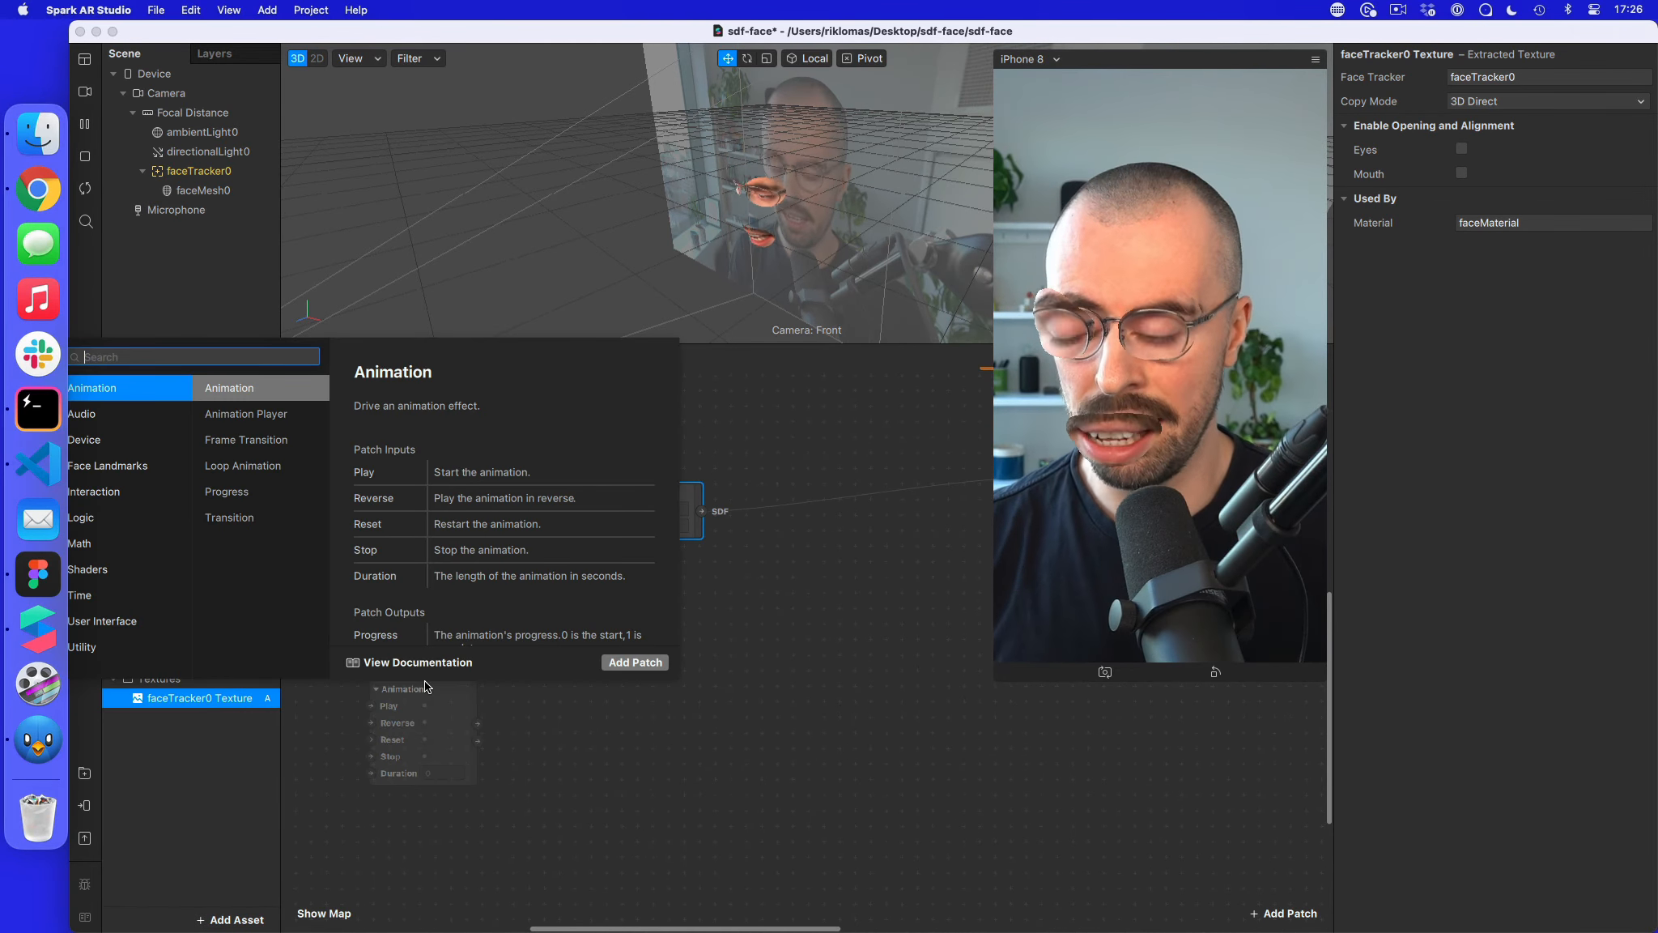
pyautogui.write('sdf cir')
pyautogui.press('Return')
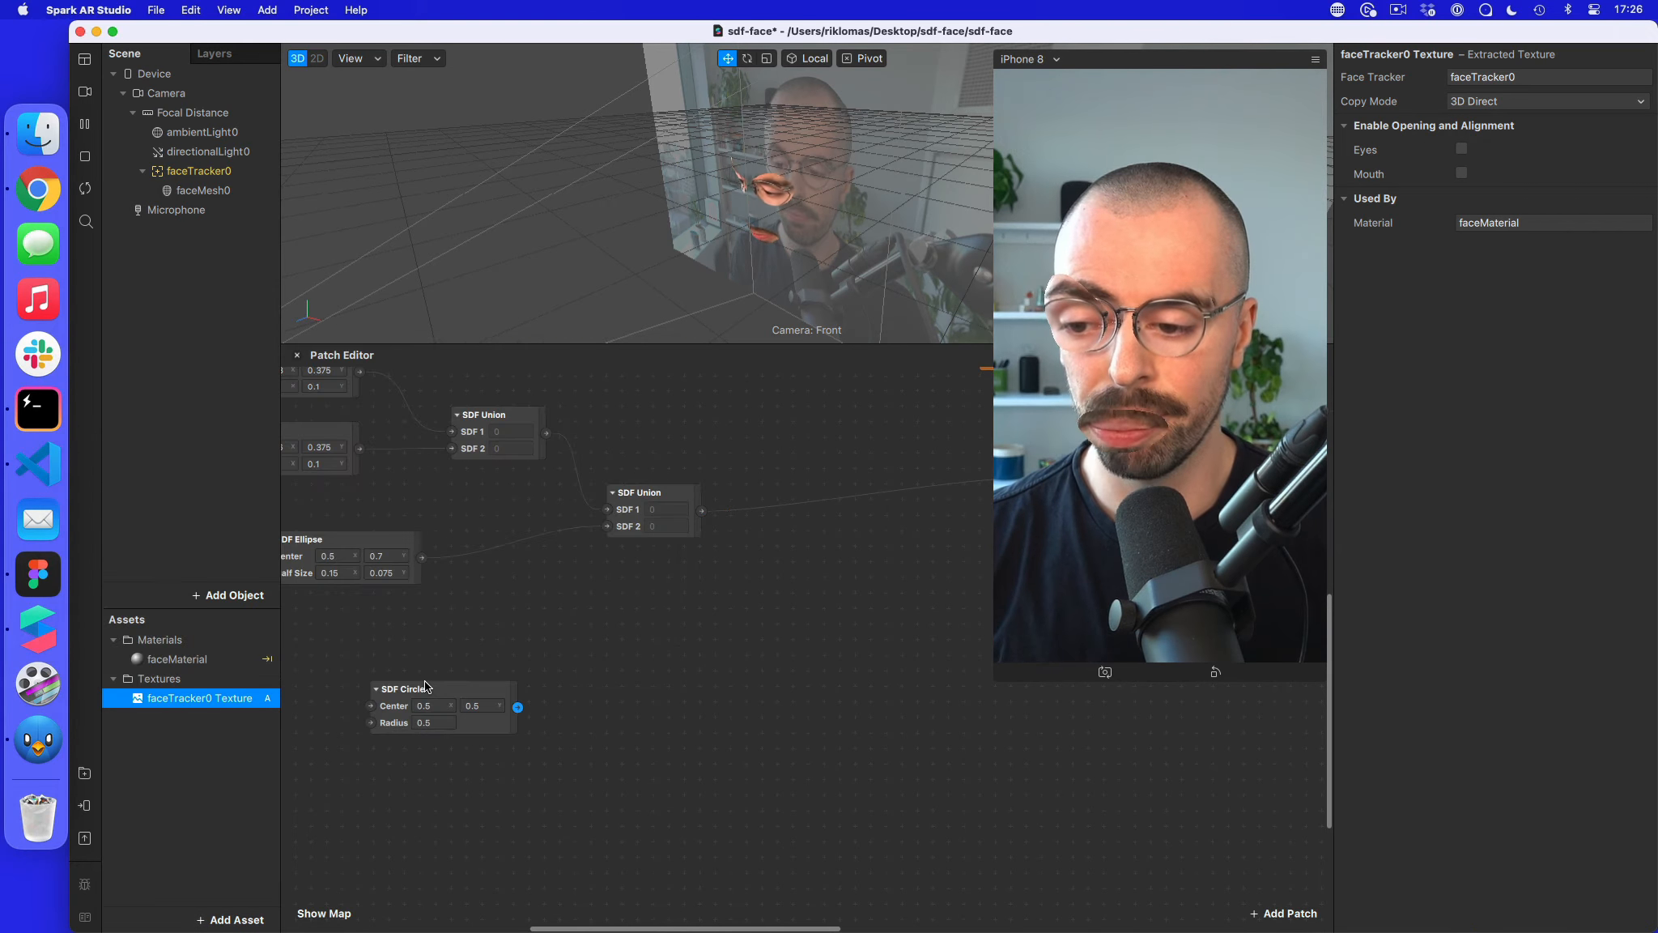
pyautogui.moveTo(451, 689); pyautogui.dragTo(439, 664)
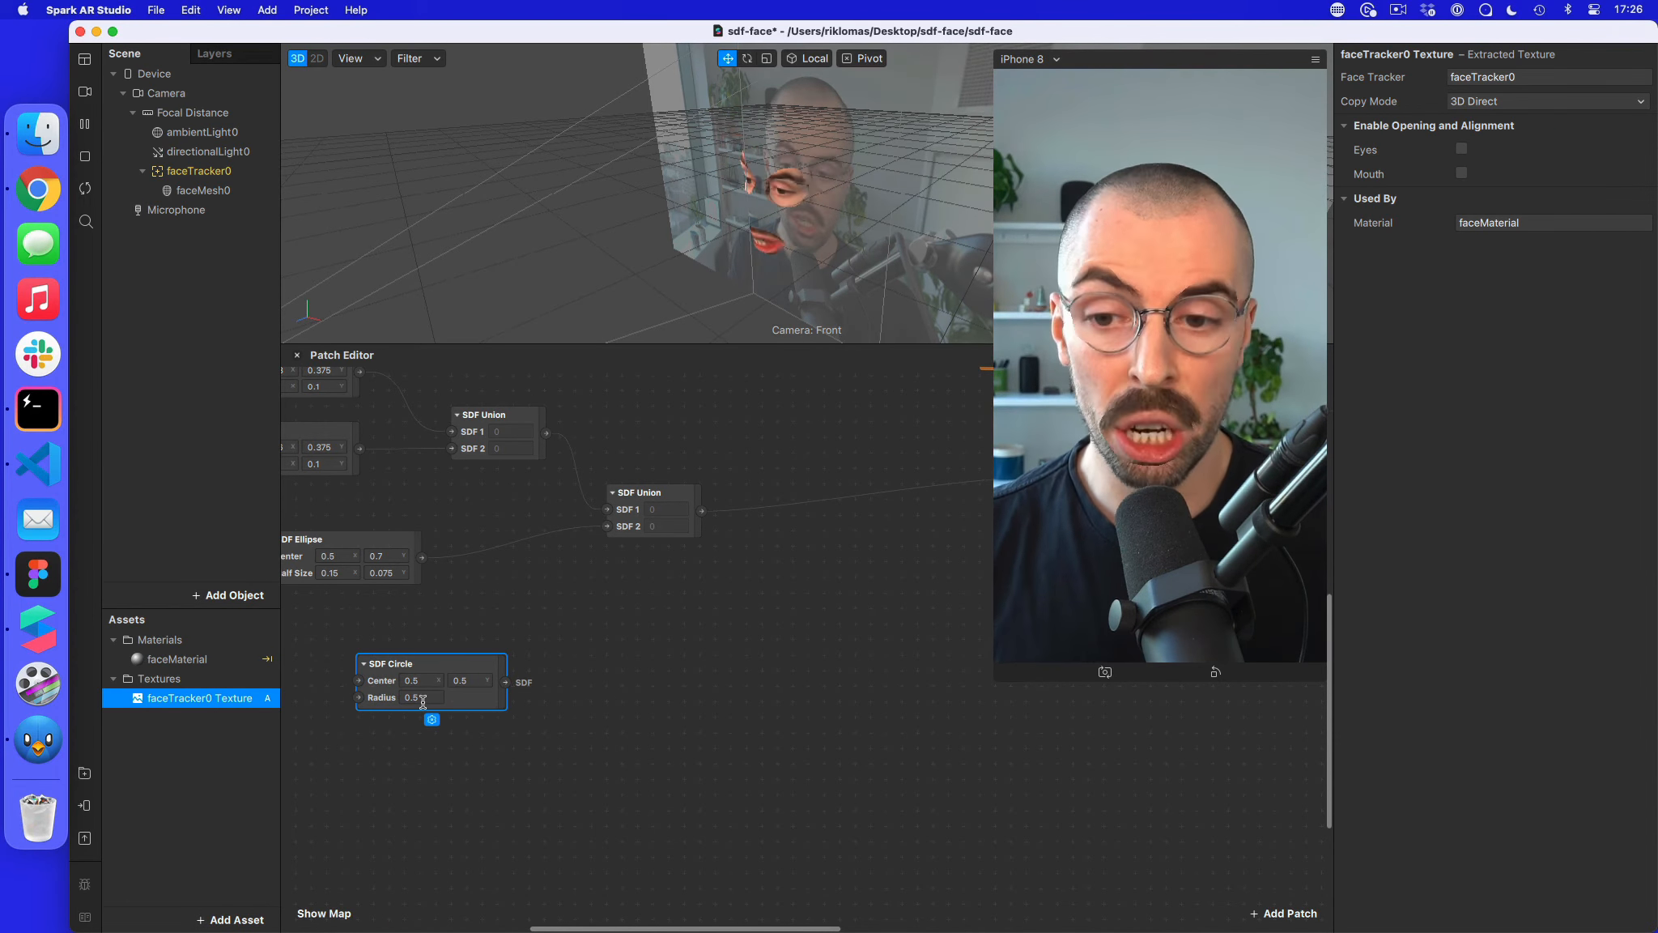
pyautogui.moveTo(471, 691); pyautogui.dragTo(672, 671)
# - Add an SDF Mix patch in the gap between the second SDF Union and Step, above the level of SDF Circle
pyautogui.hscroll(5, 790, 672)
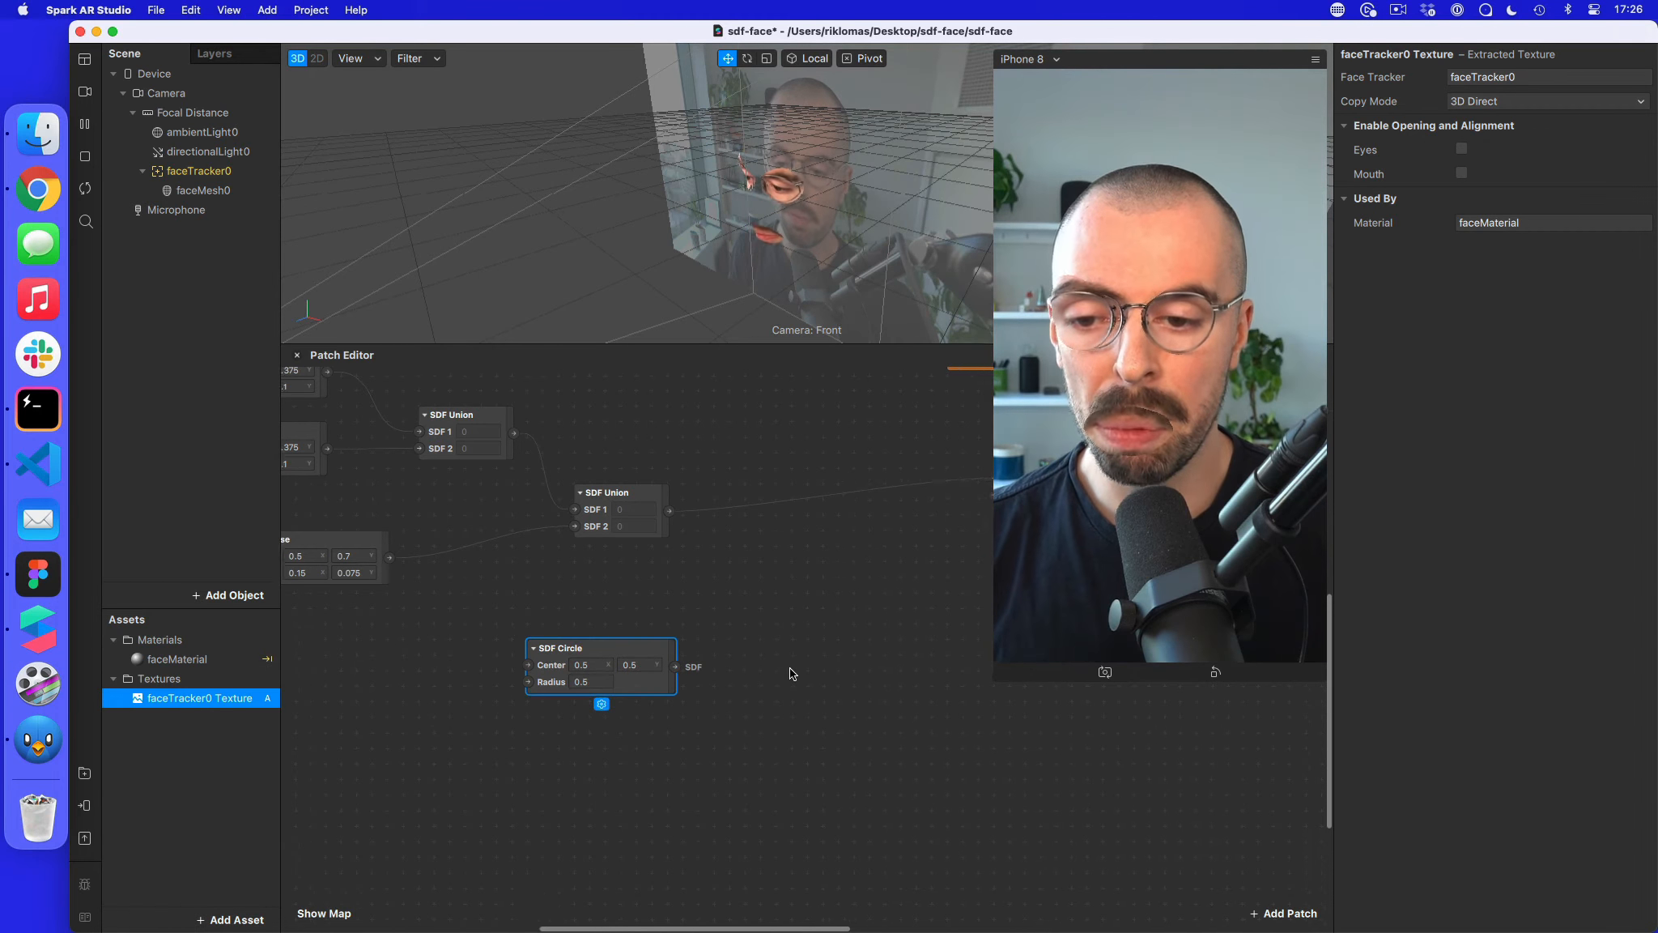
pyautogui.hscroll(8, 784, 658)
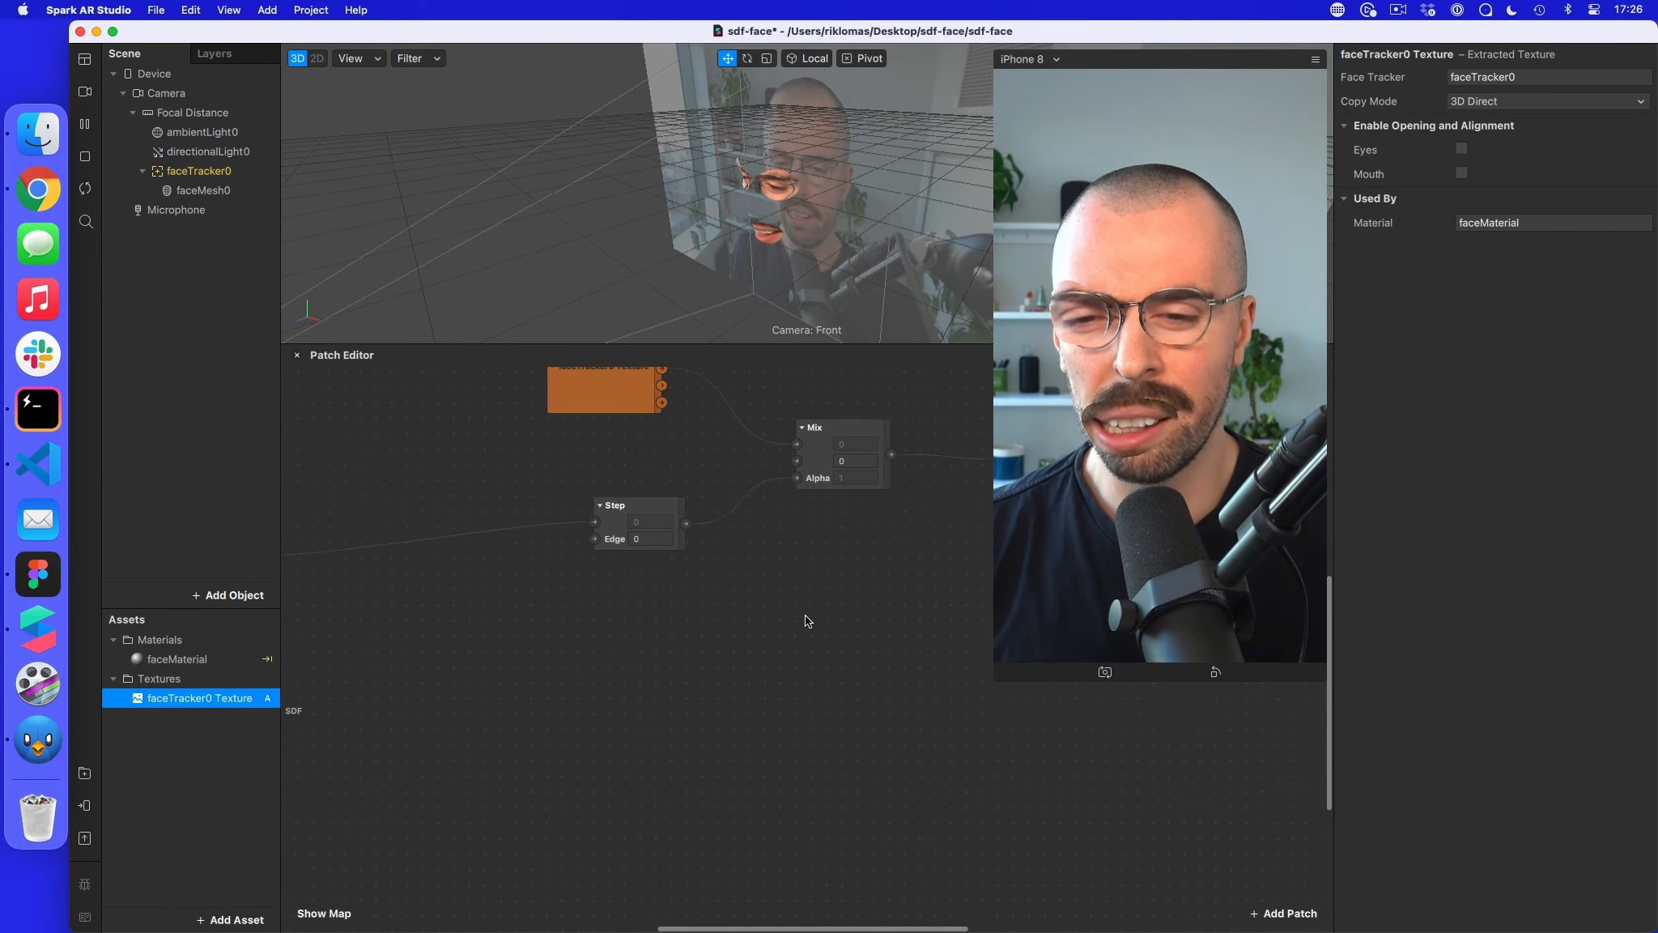
pyautogui.hscroll(-3, 664, 551)
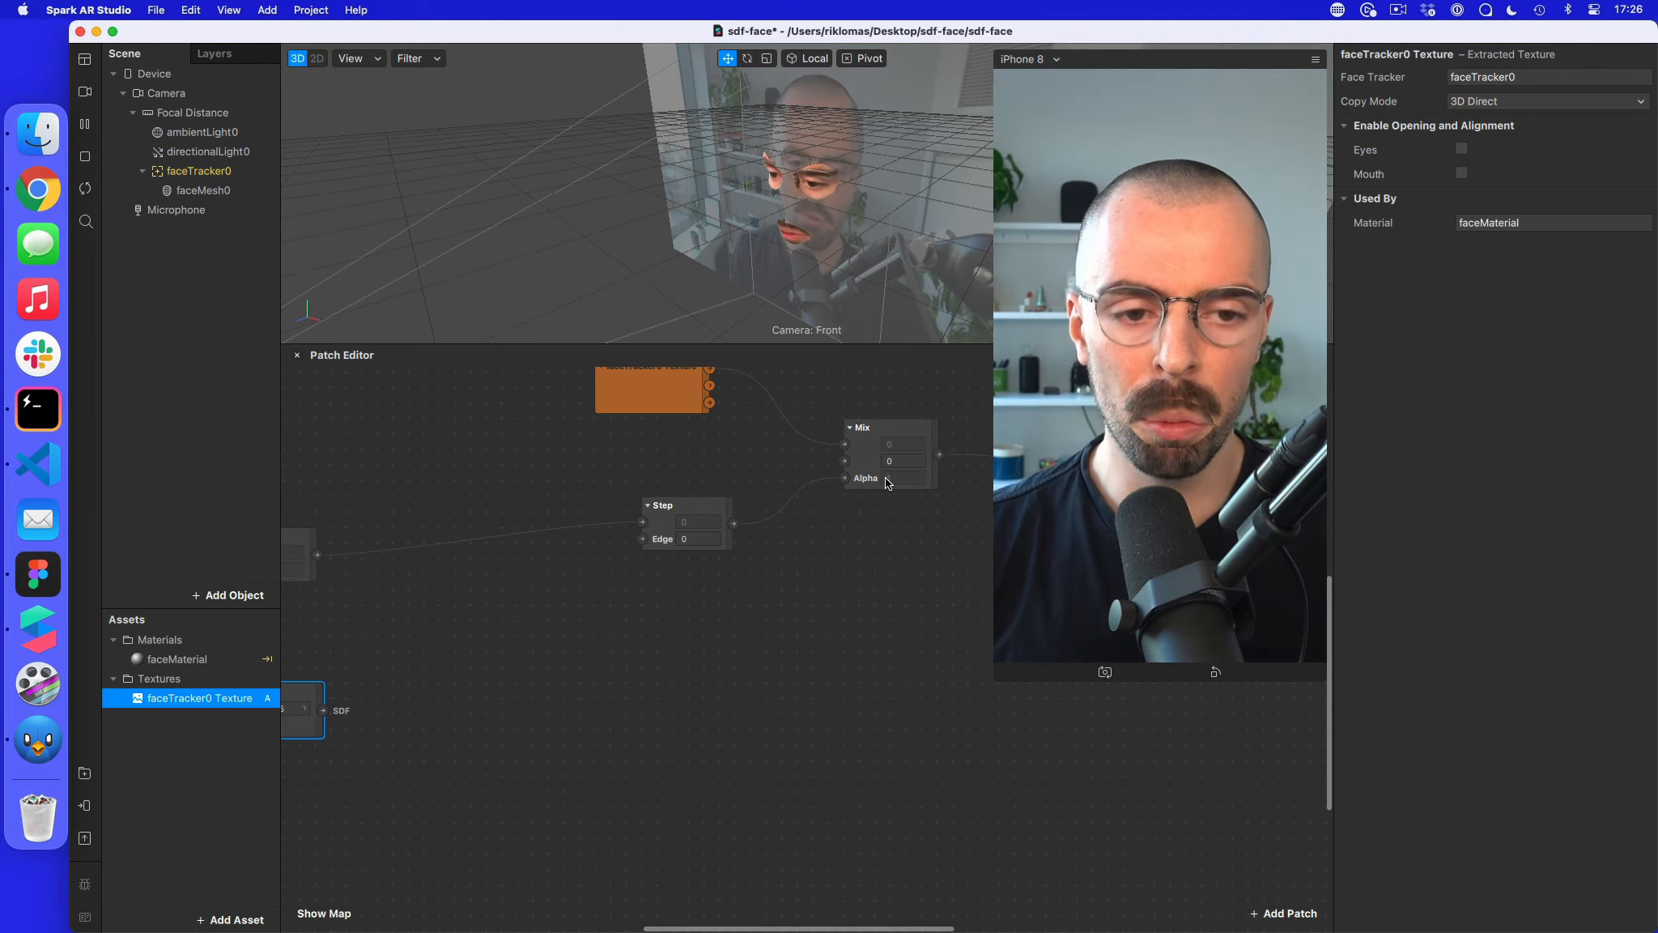
pyautogui.scroll(-2, 887, 483)
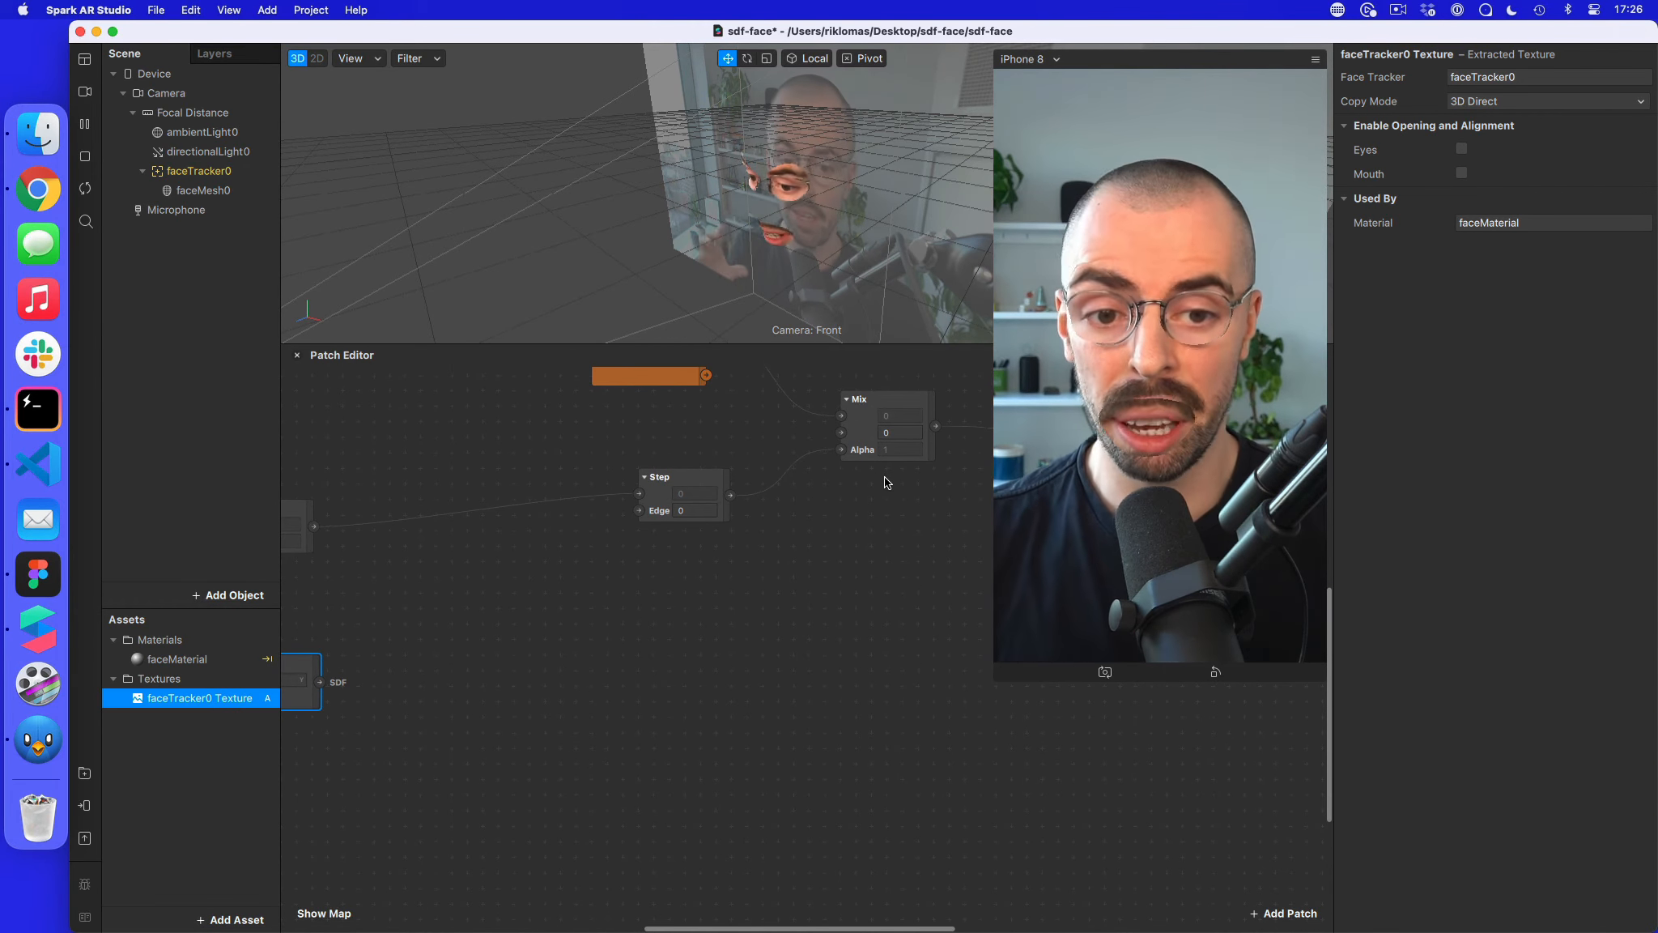
pyautogui.hscroll(-3, 474, 528)
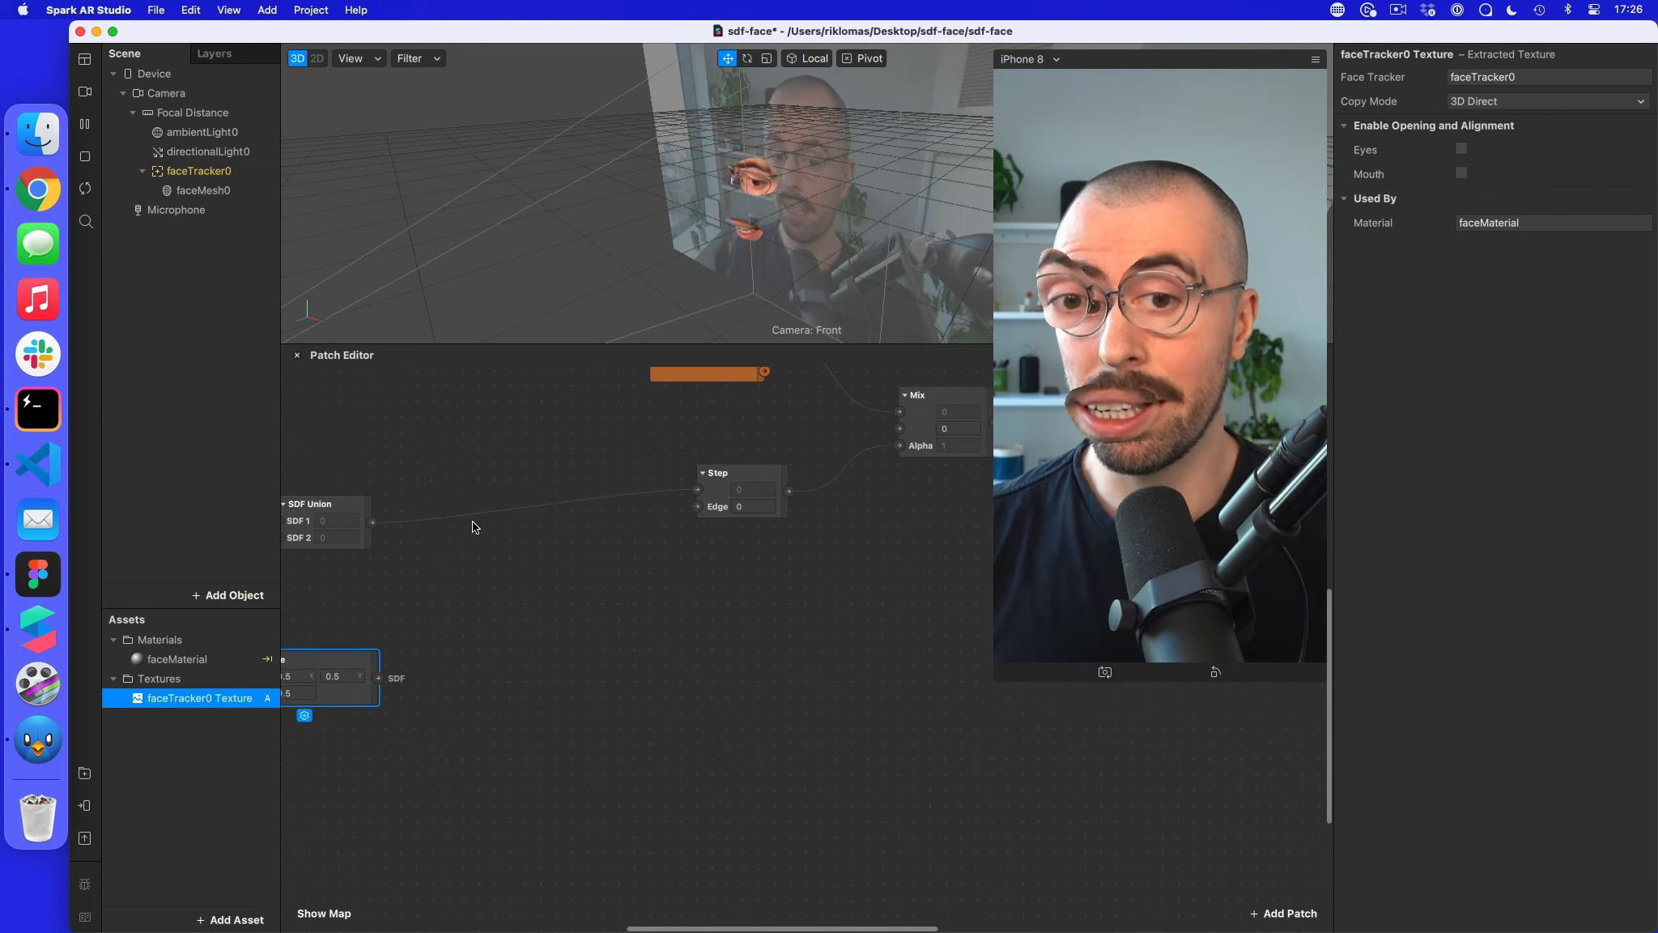
pyautogui.rightClick(526, 553)
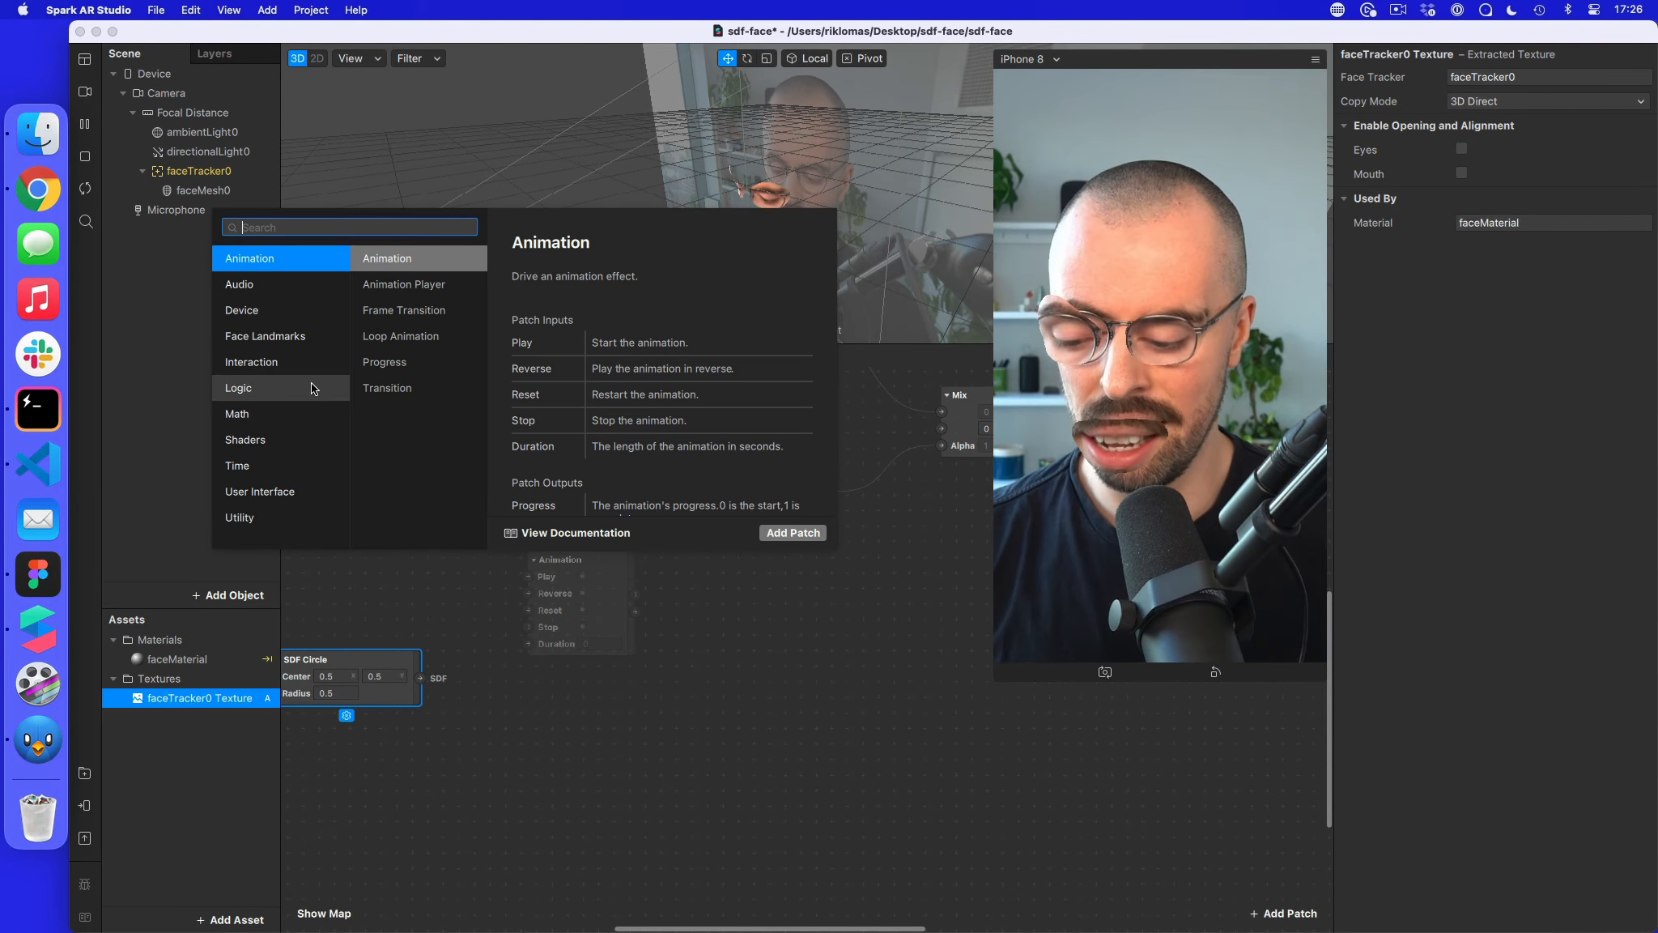
pyautogui.write('sdf')
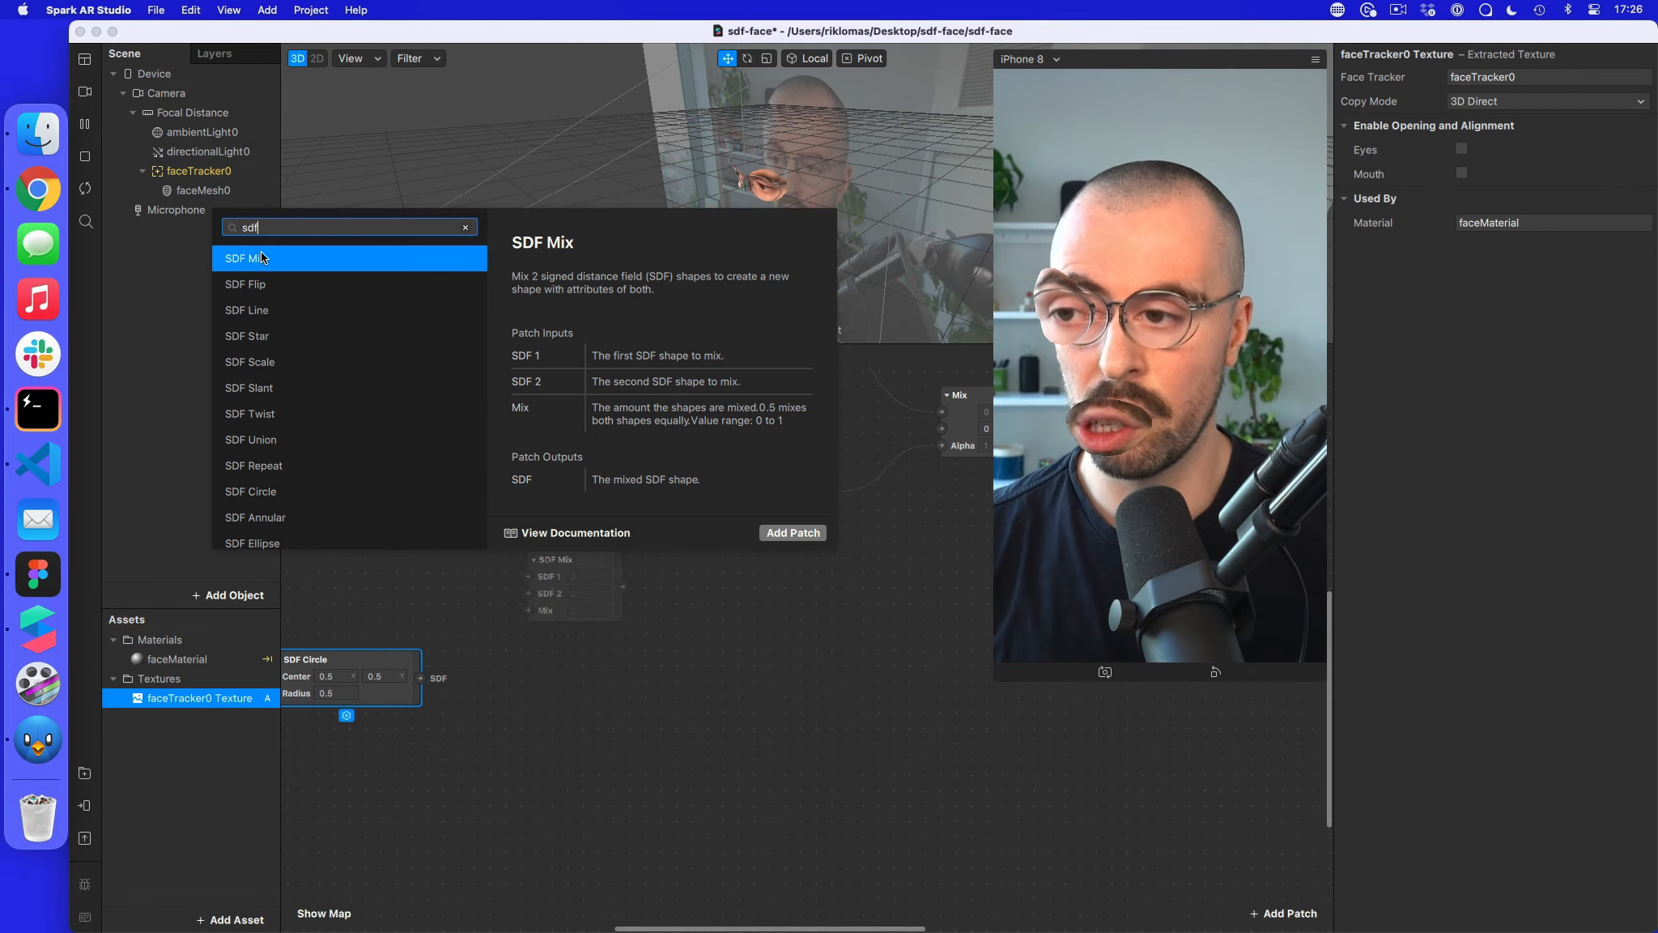
pyautogui.doubleClick(264, 256)
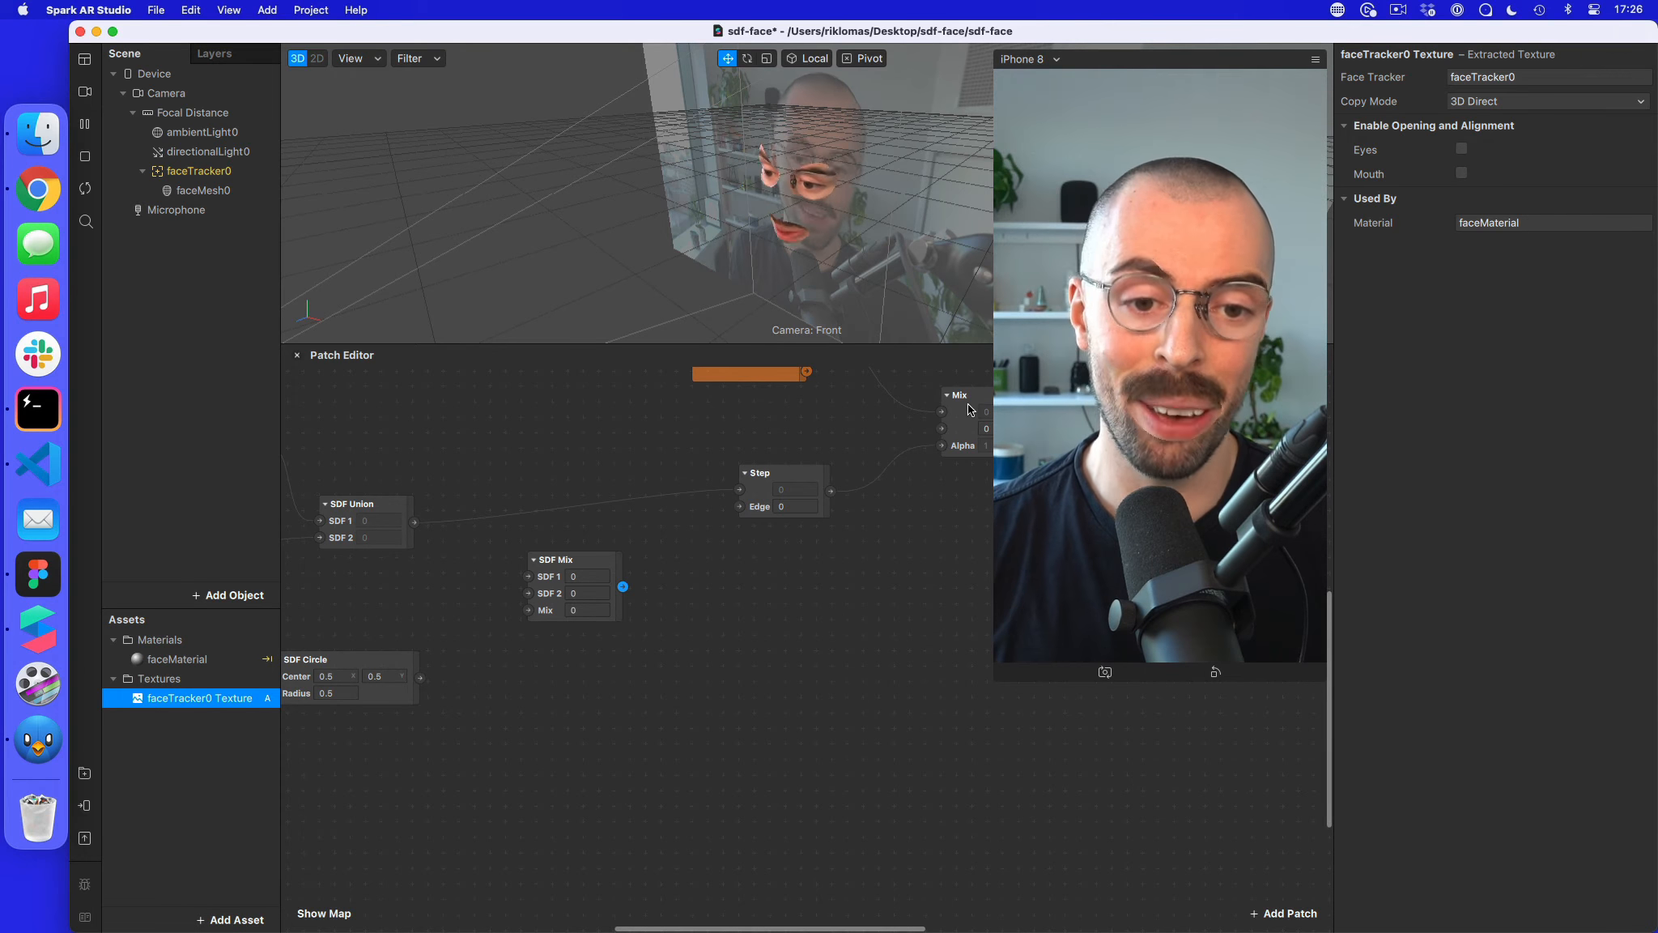
# - Connect the second SDF Union to SDF Mix's SDF 1, SDF Circle to SDF 2, and SDF Mix's output to Step's first input
pyautogui.hscroll(1, 965, 409)
pyautogui.hscroll(2, 965, 403)
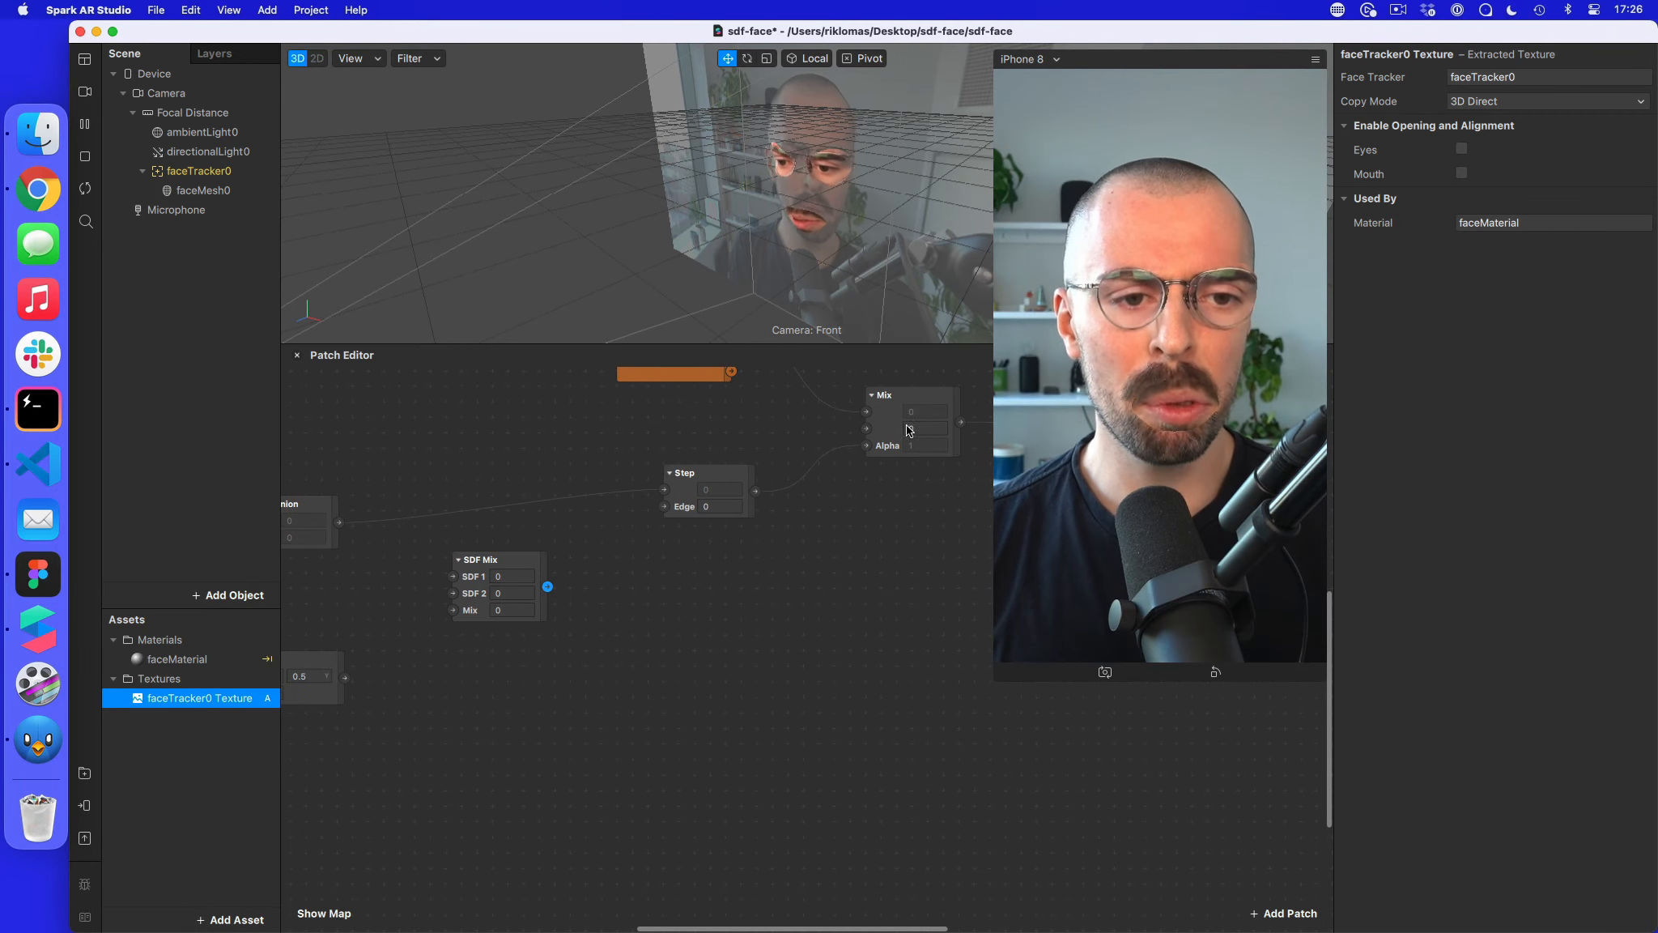
pyautogui.scroll(-2, 506, 574)
pyautogui.hscroll(-4, 512, 581)
pyautogui.scroll(-1, 512, 580)
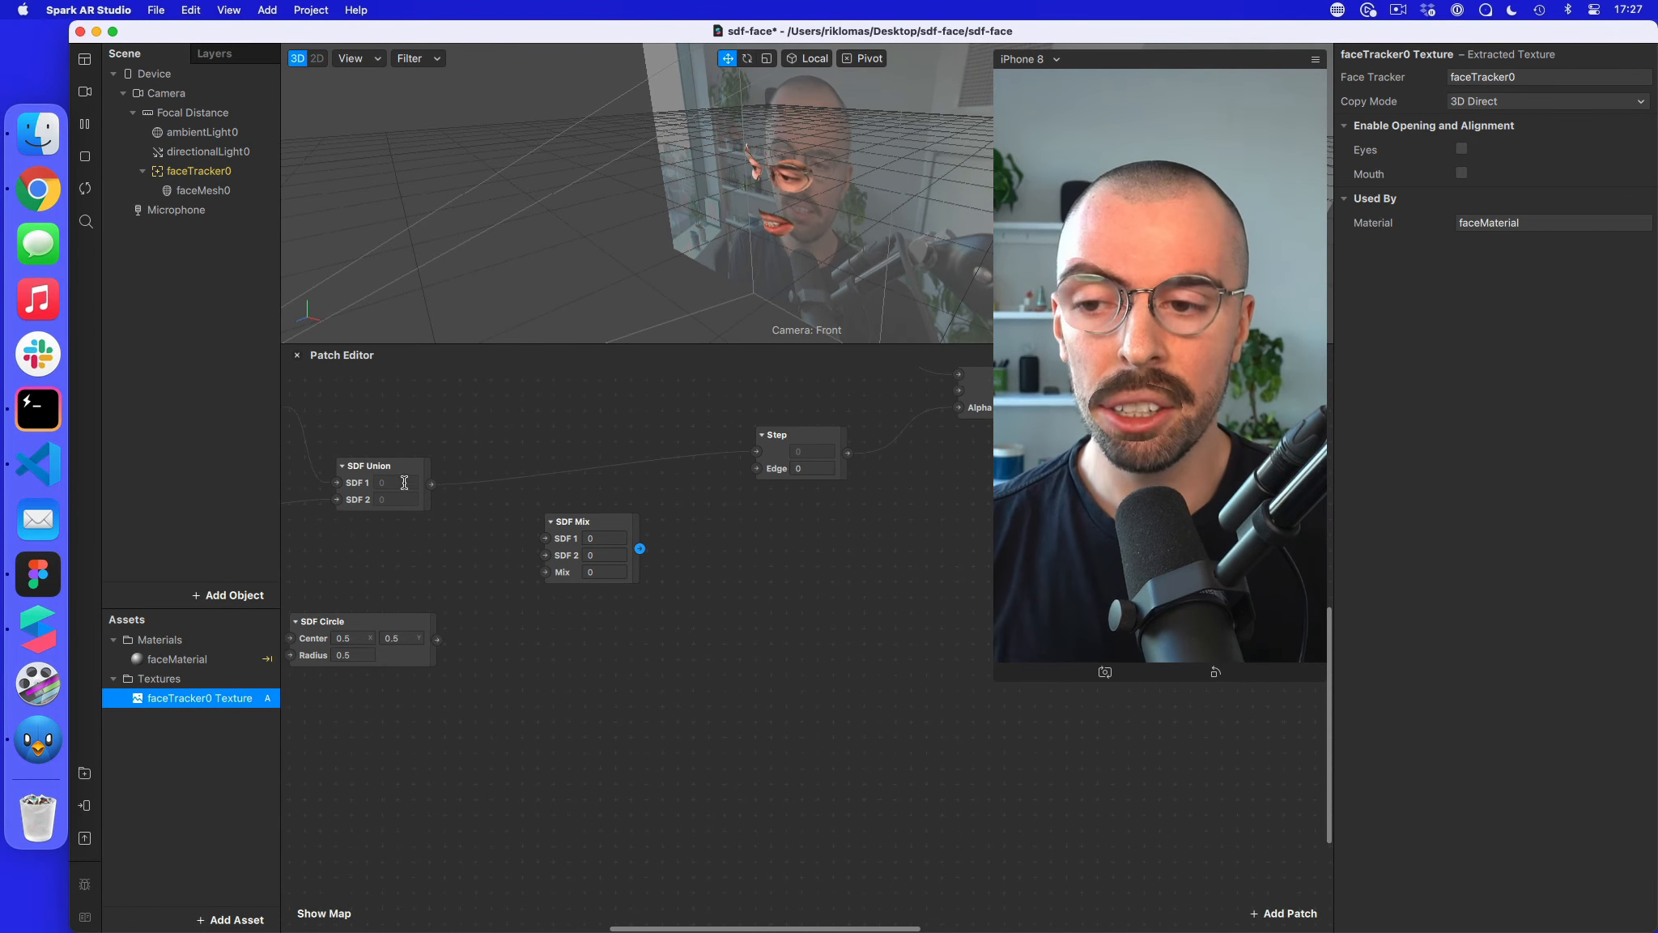
pyautogui.hscroll(-5, 460, 501)
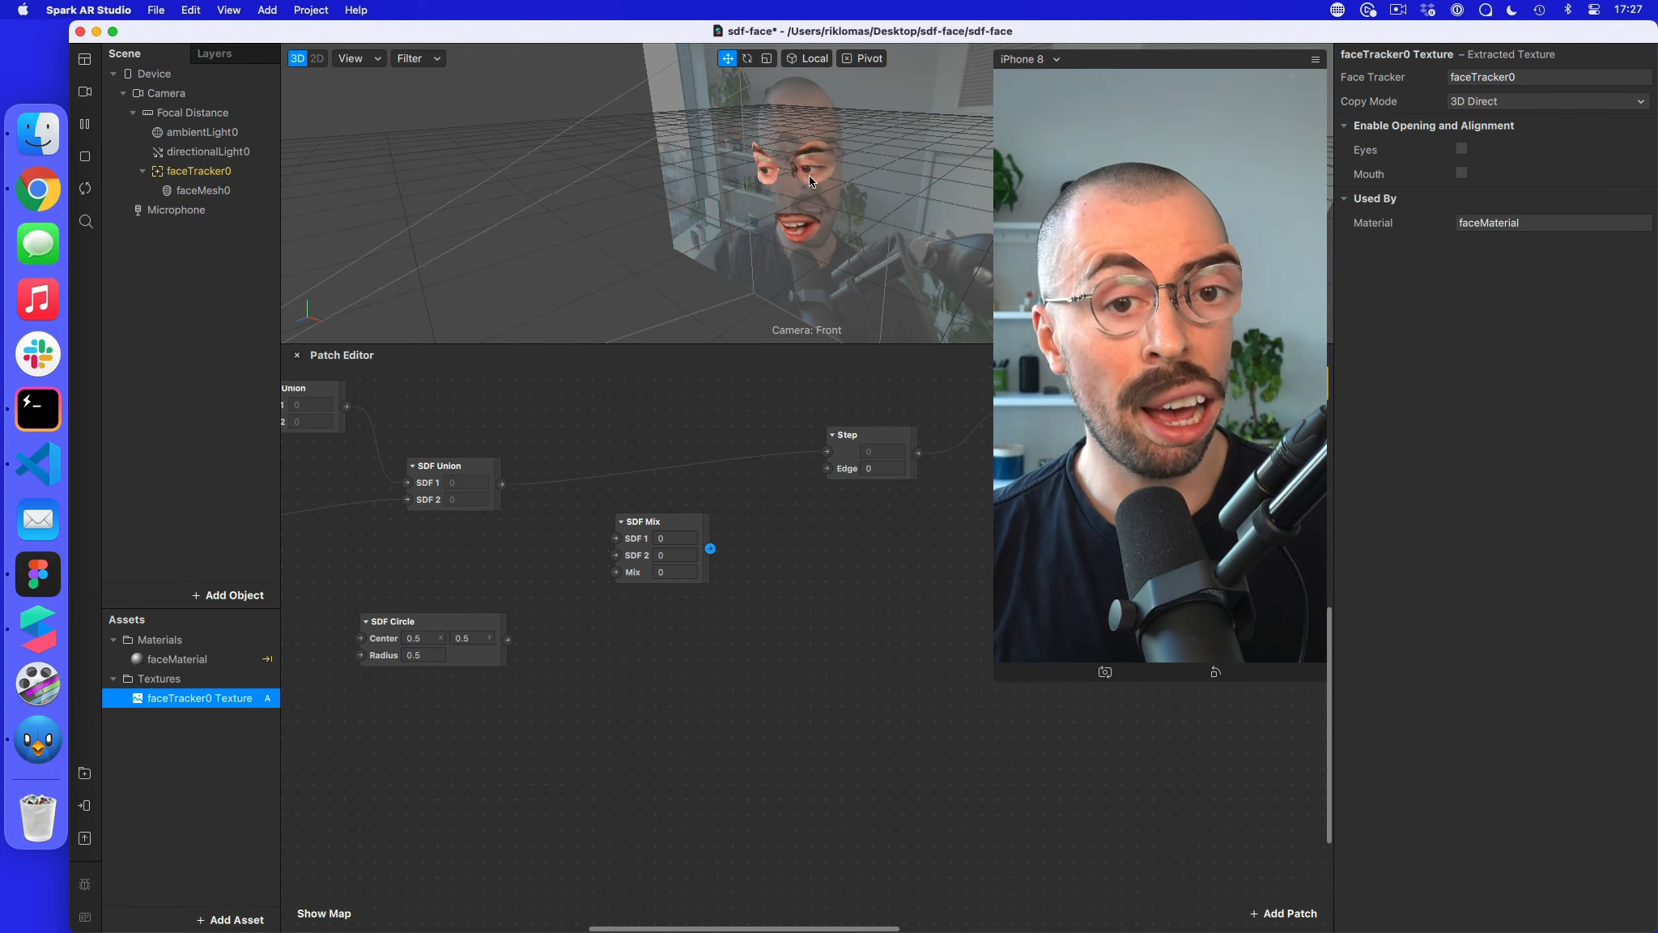
pyautogui.moveTo(581, 534); pyautogui.dragTo(617, 538)
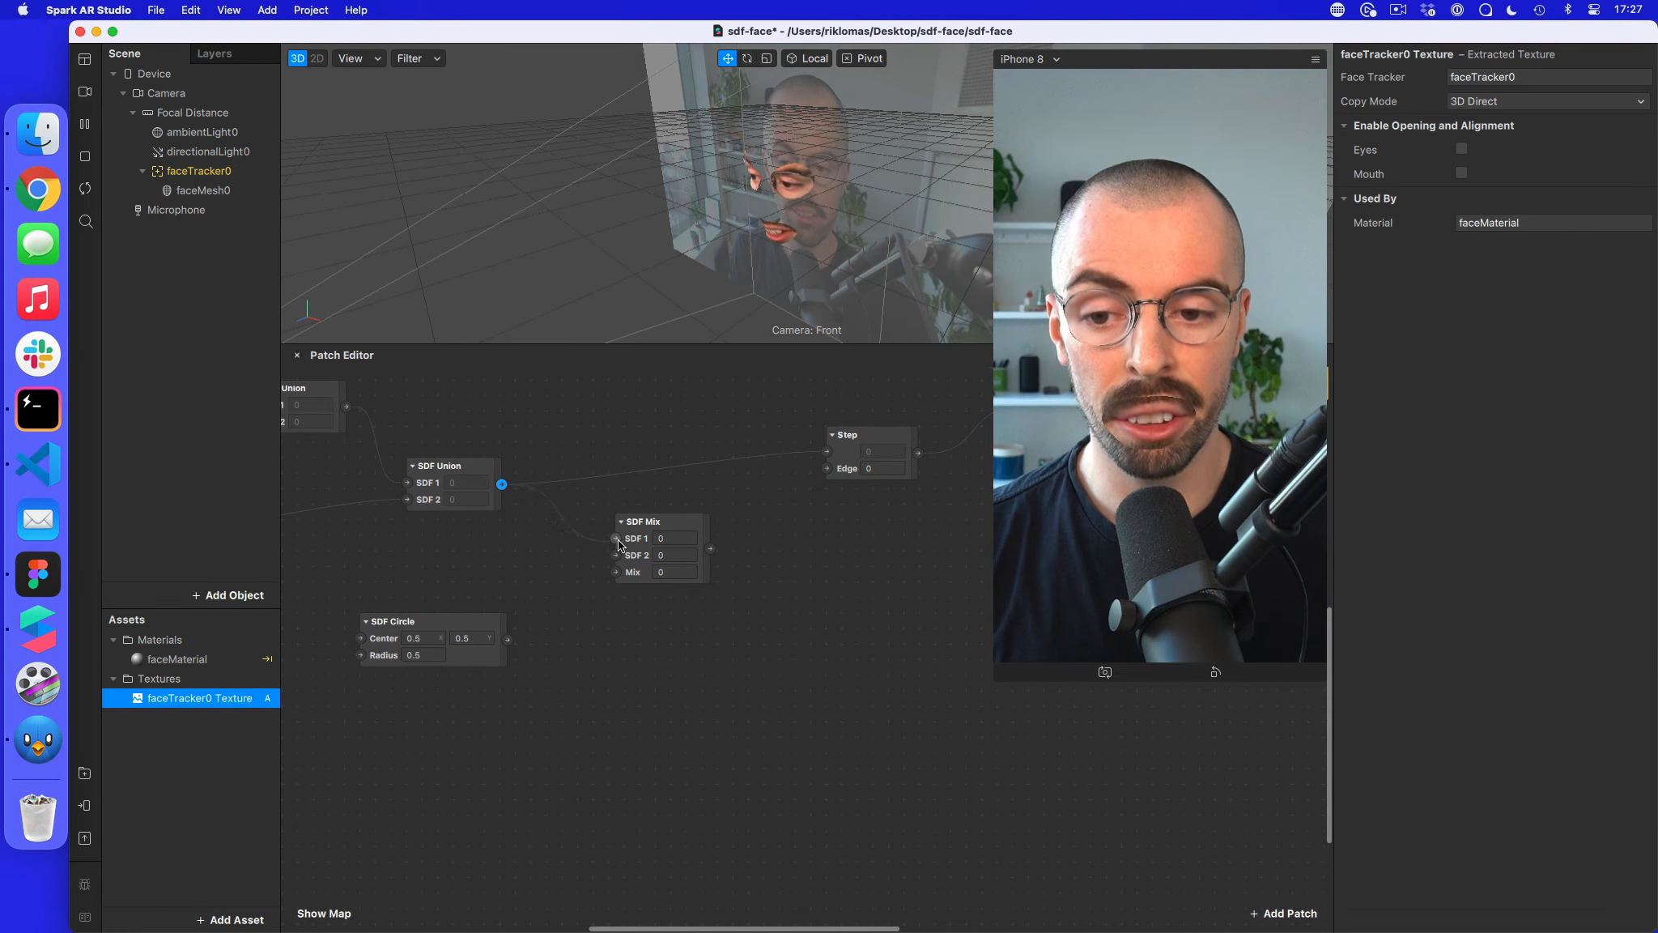
pyautogui.click(452, 621)
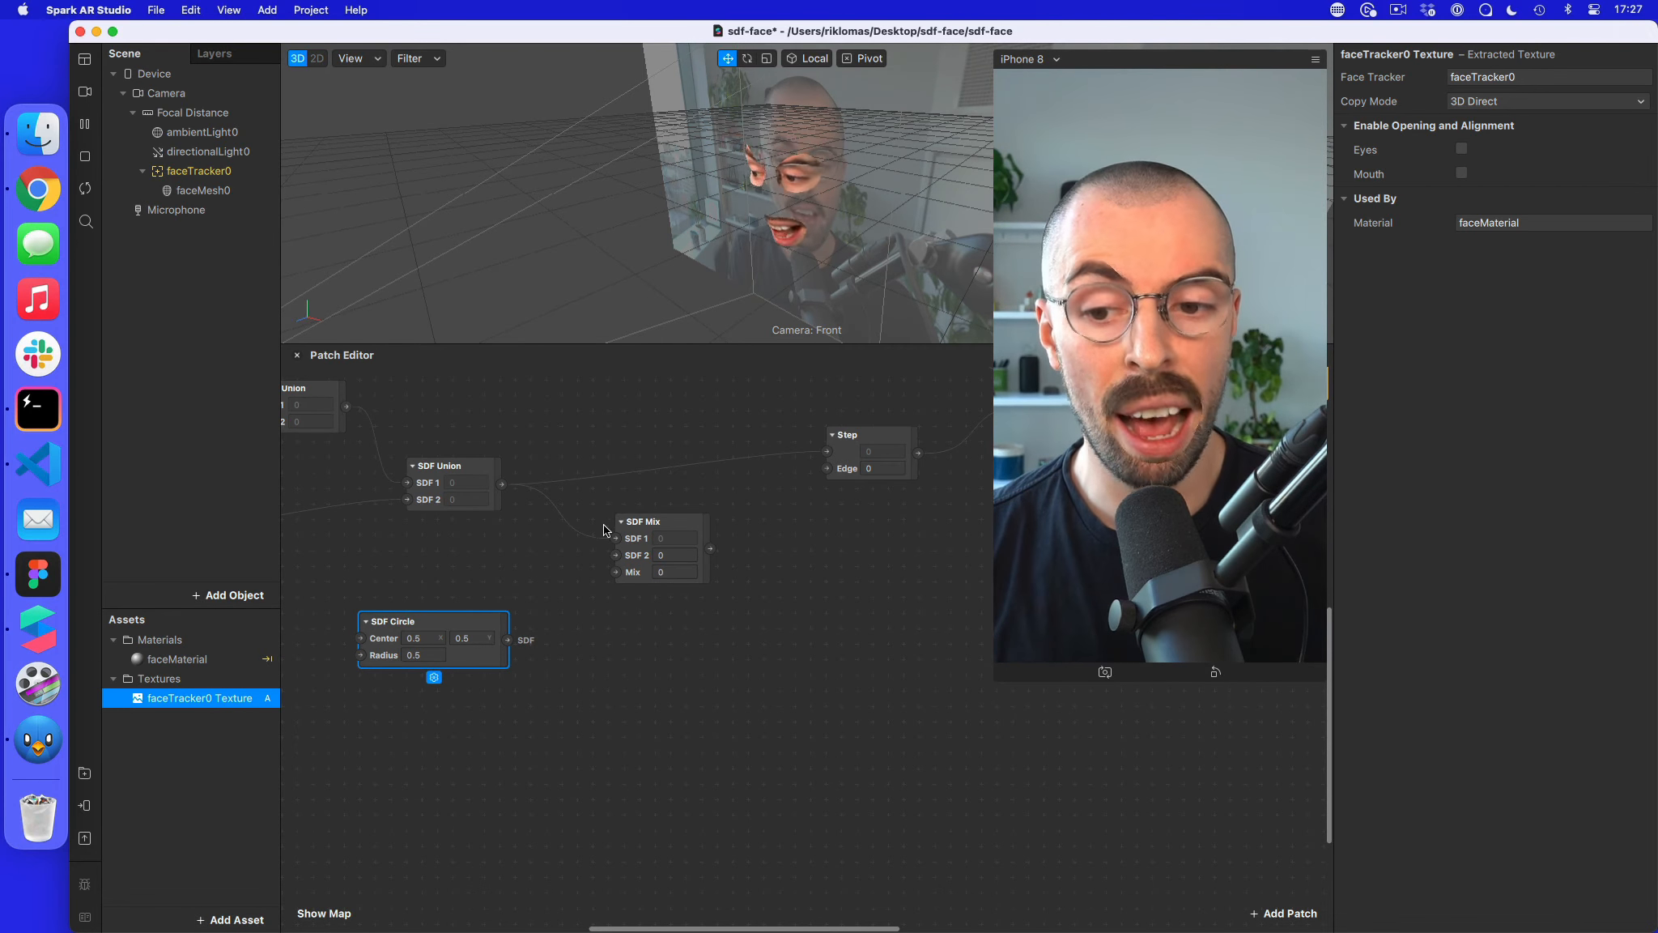
pyautogui.click(520, 641)
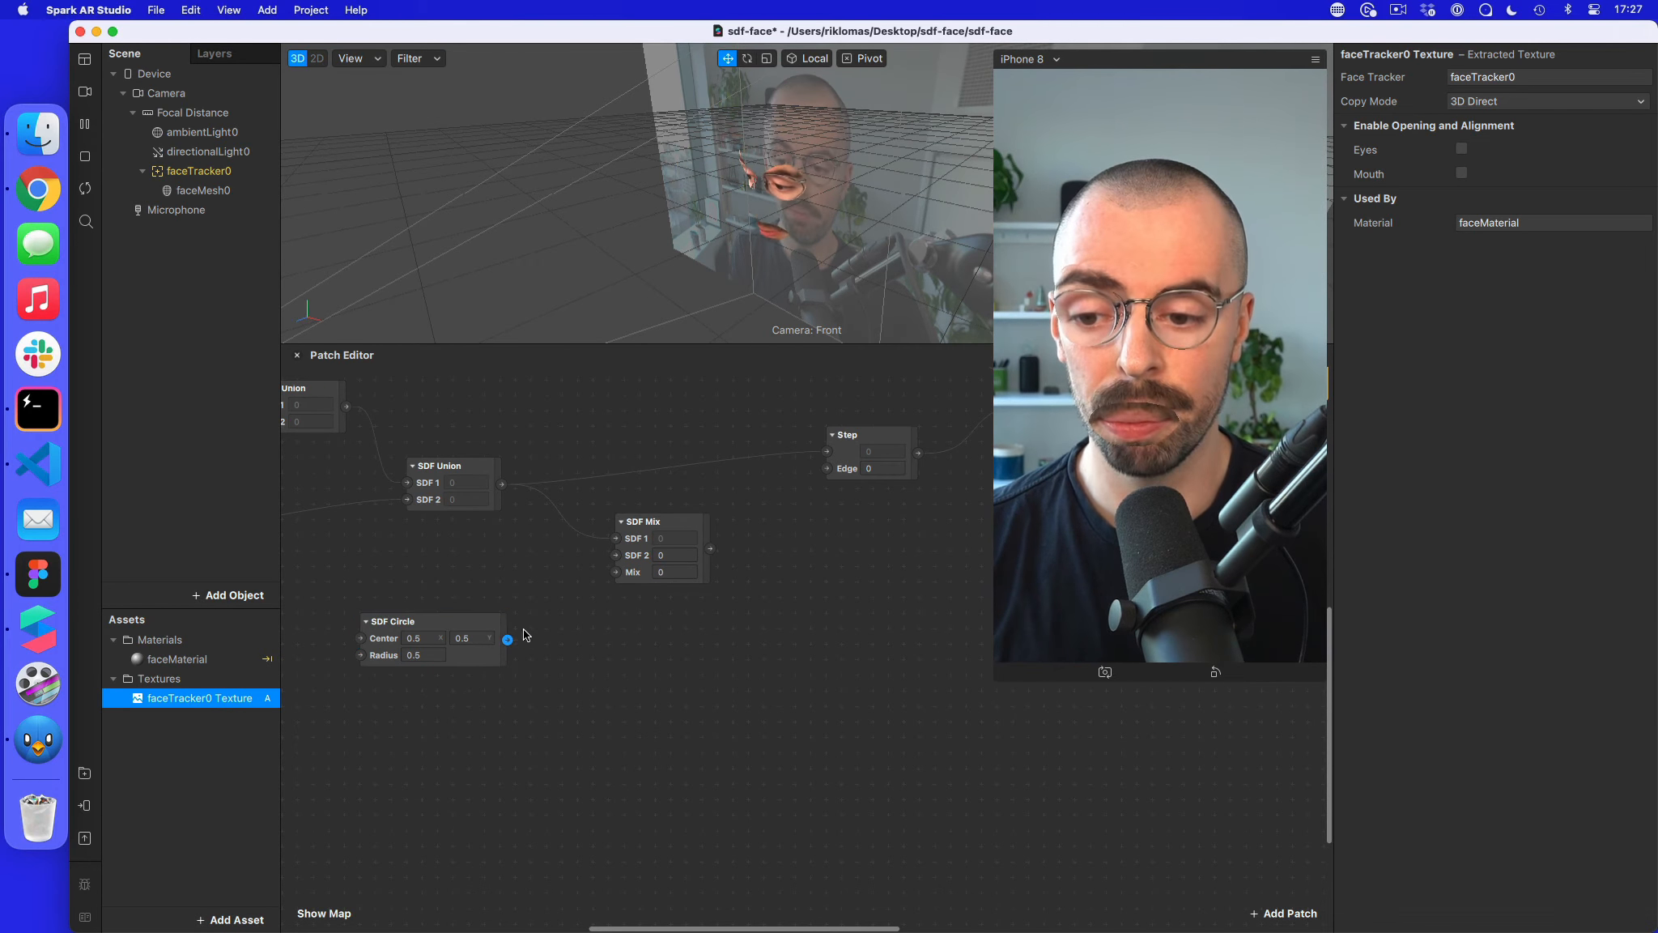
pyautogui.moveTo(613, 560); pyautogui.dragTo(827, 451)
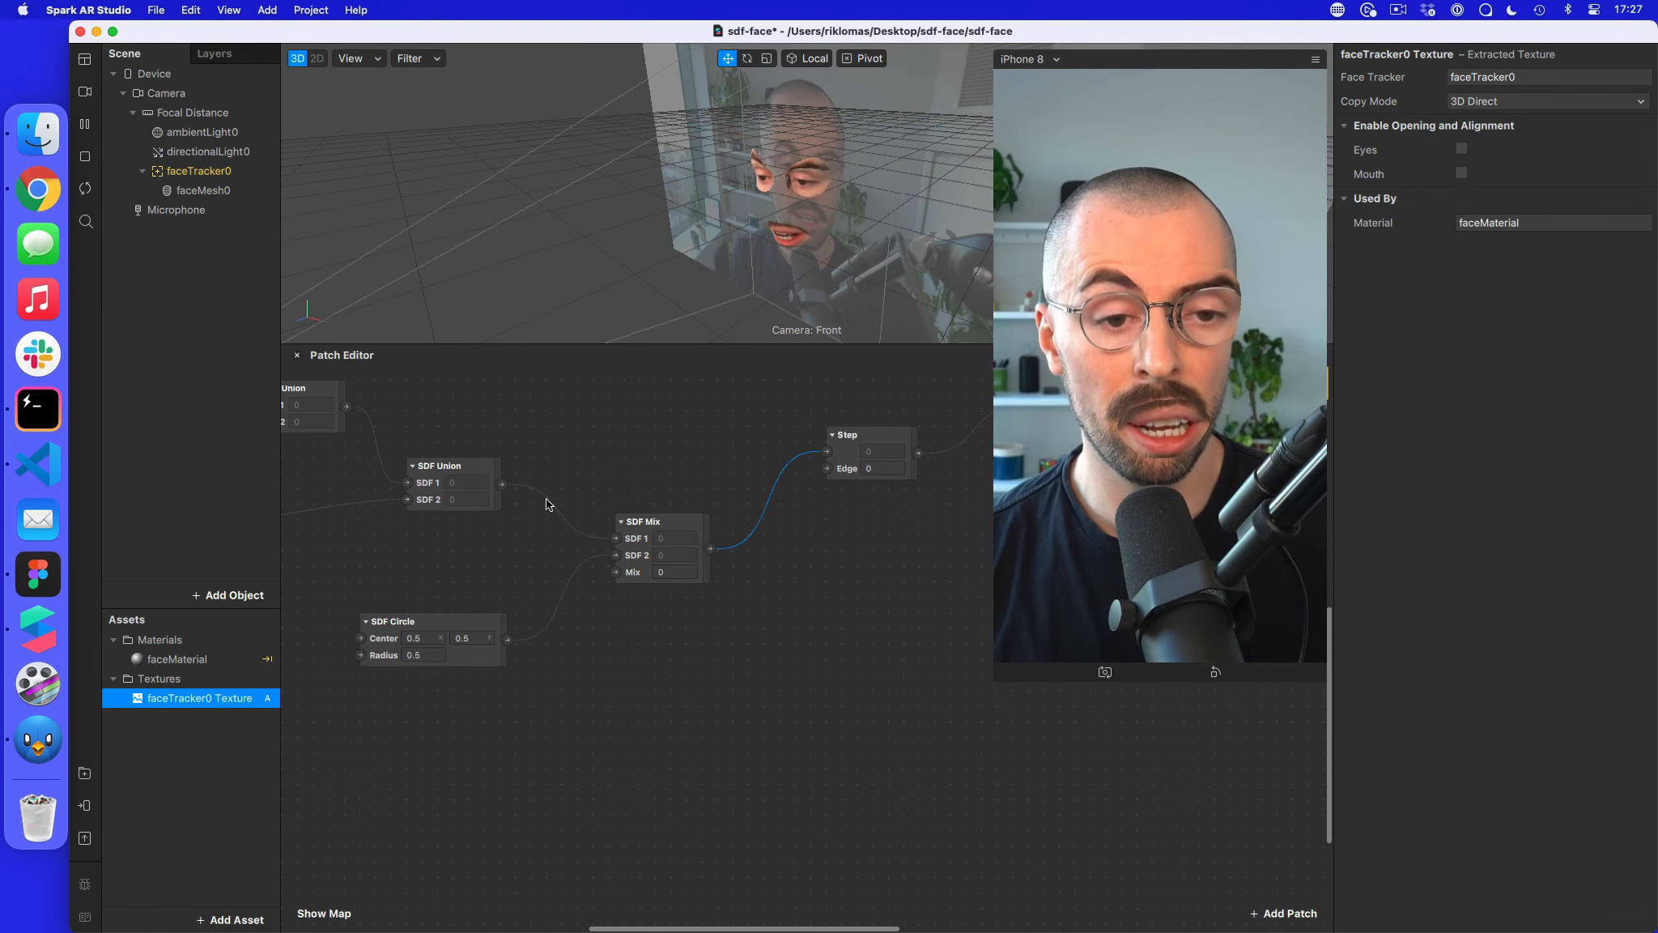
# - Try Mix values of 0.1, 0.2, 0.3 and 0.4 on the SDF Mix patch
pyautogui.click(662, 569)
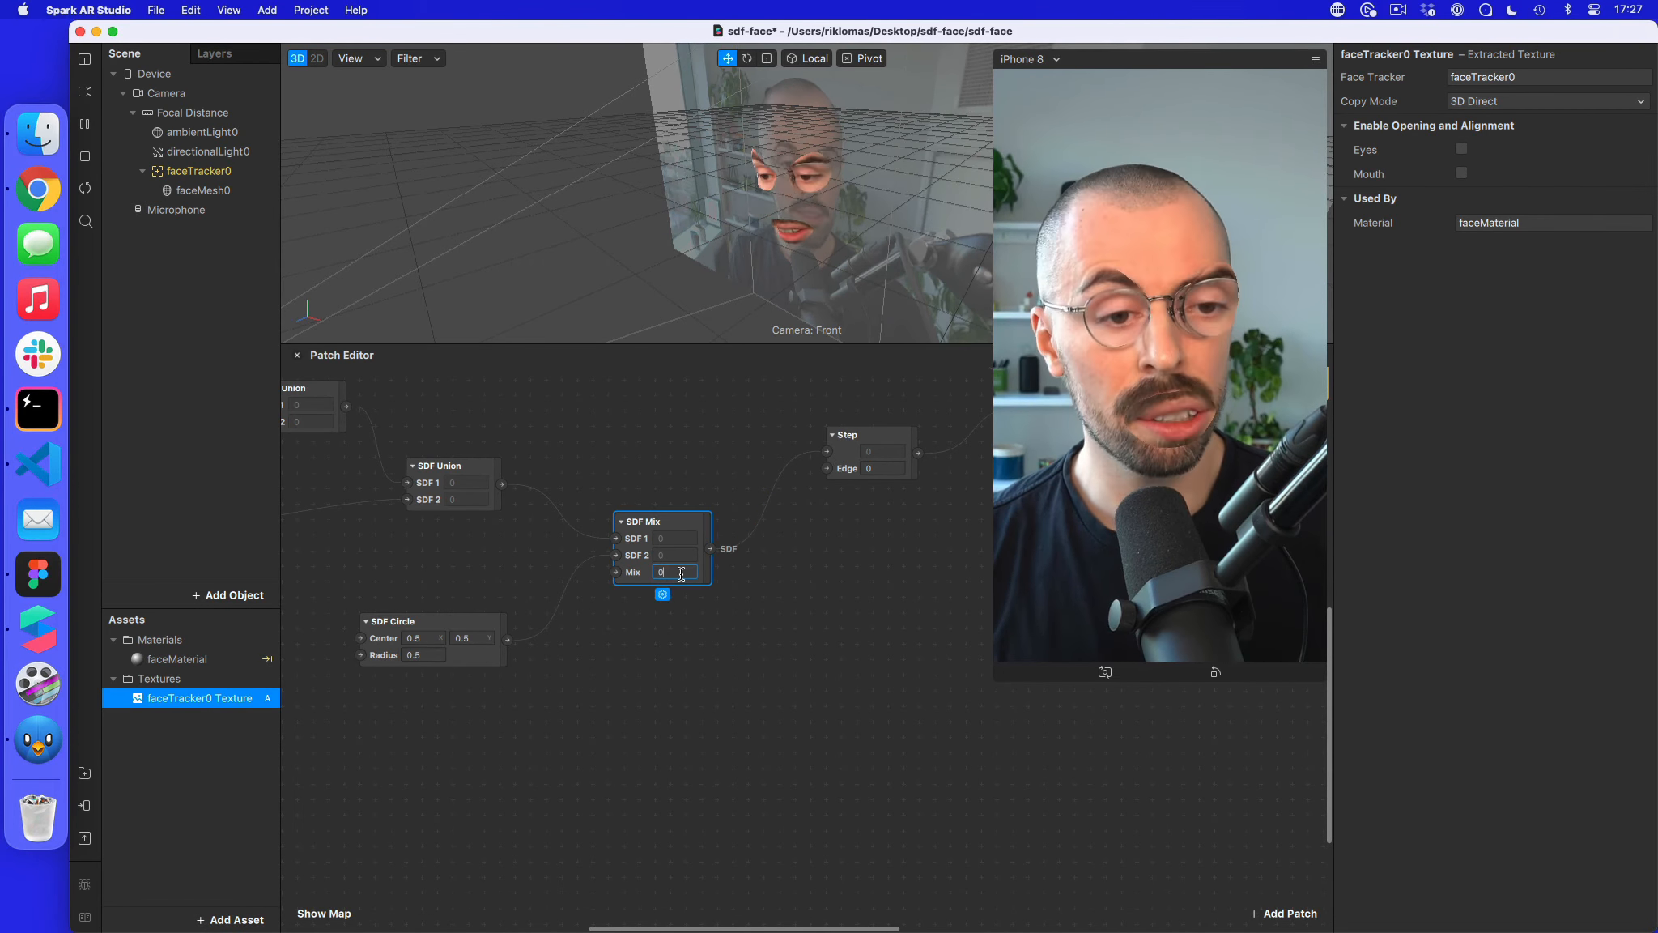
pyautogui.write('0.1')
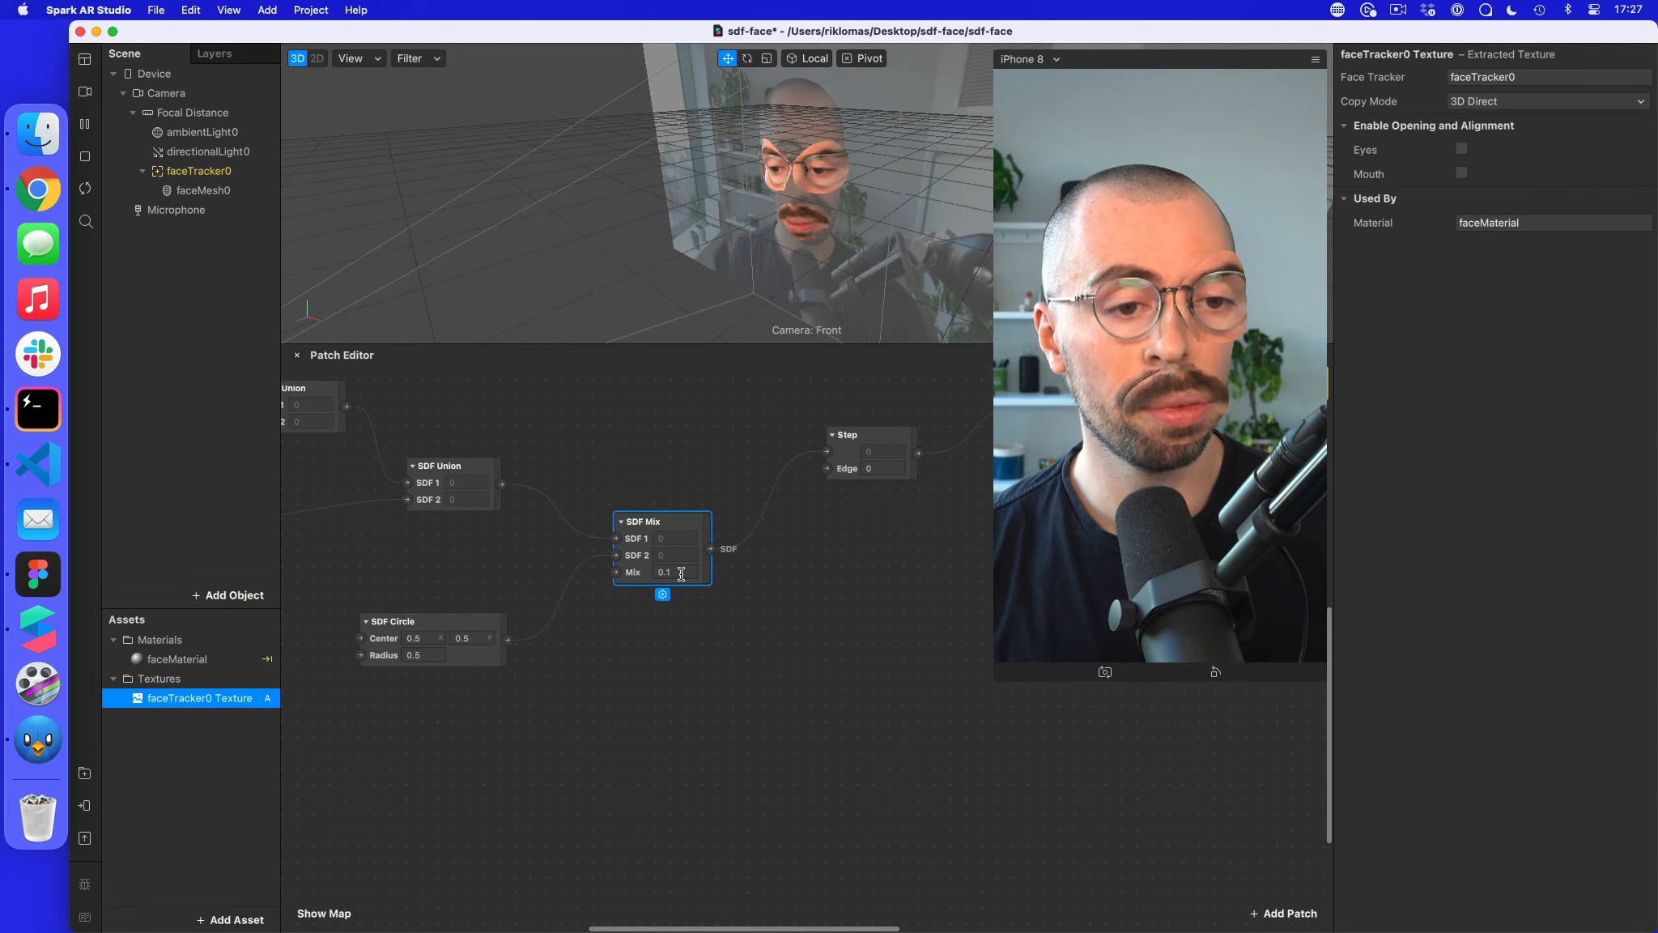
pyautogui.press('BackSpace')
pyautogui.write('2')
pyautogui.press('Return')
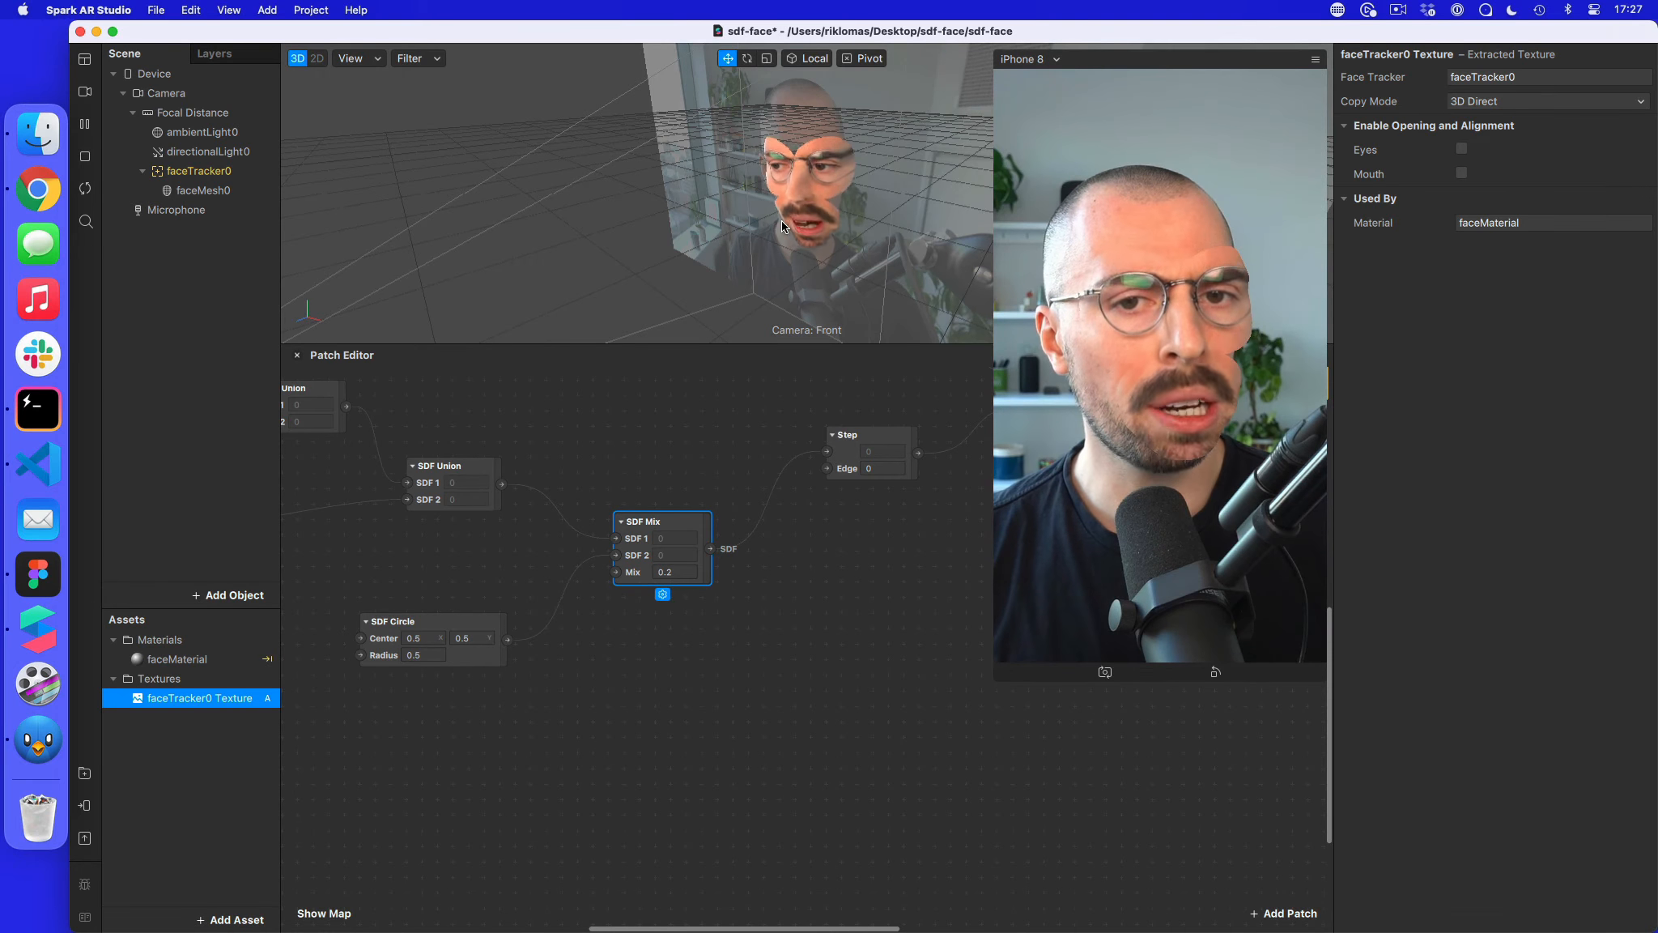
pyautogui.click(681, 572)
pyautogui.press('BackSpace')
pyautogui.write('3')
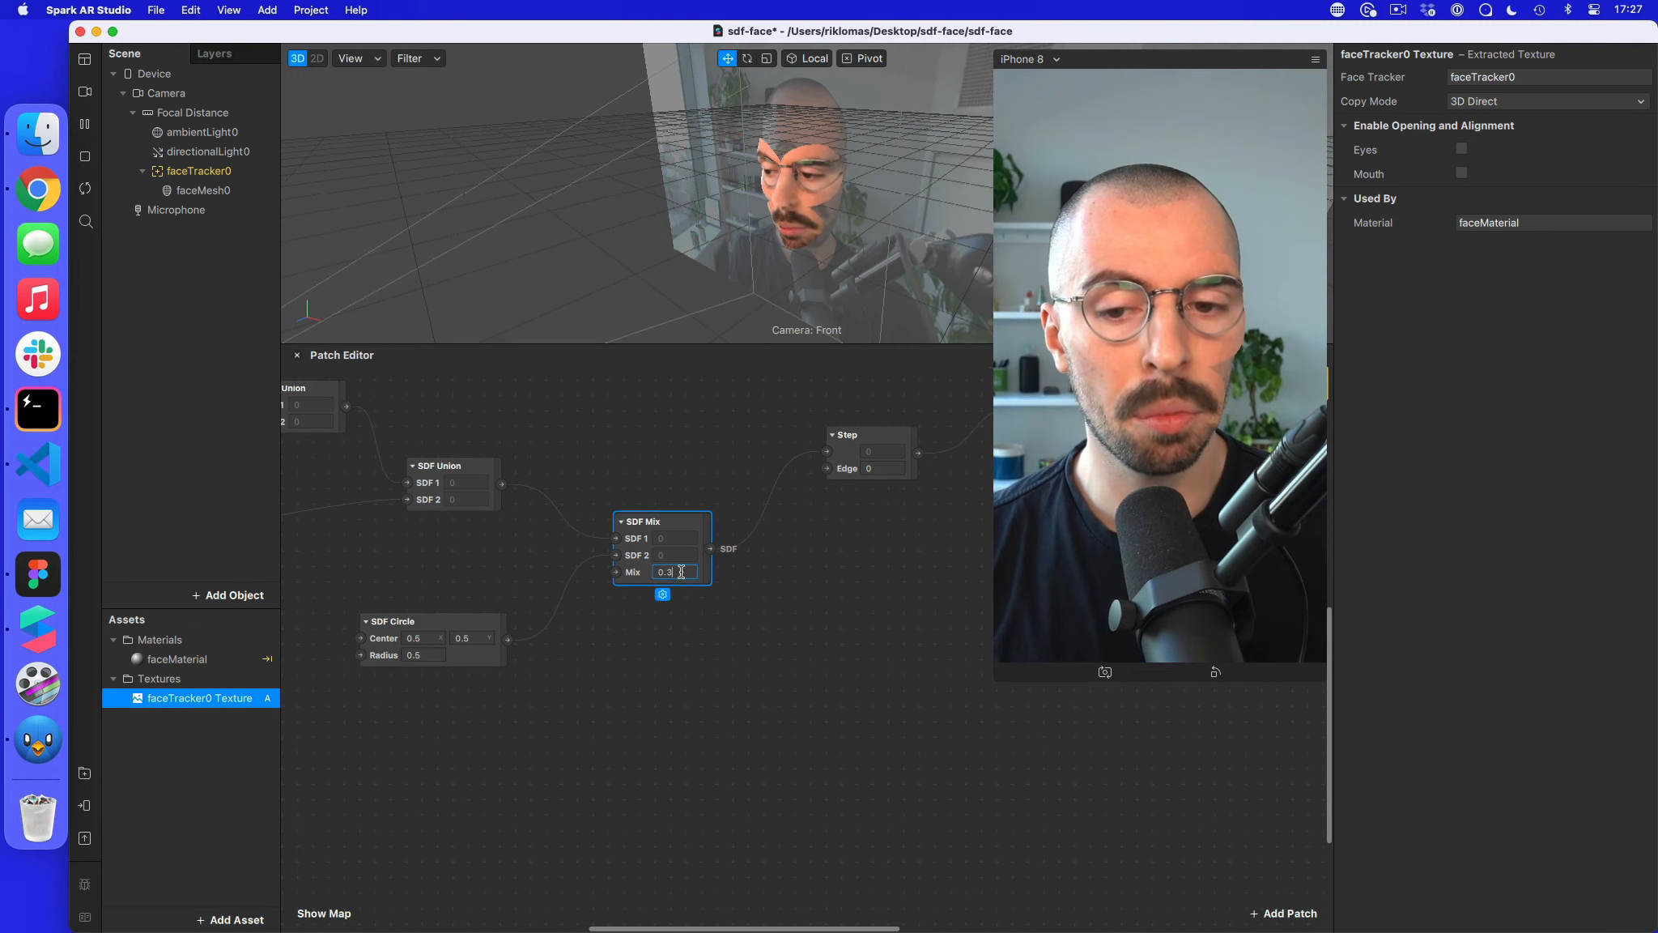
pyautogui.press('BackSpace')
pyautogui.write('4')
pyautogui.press('Return')
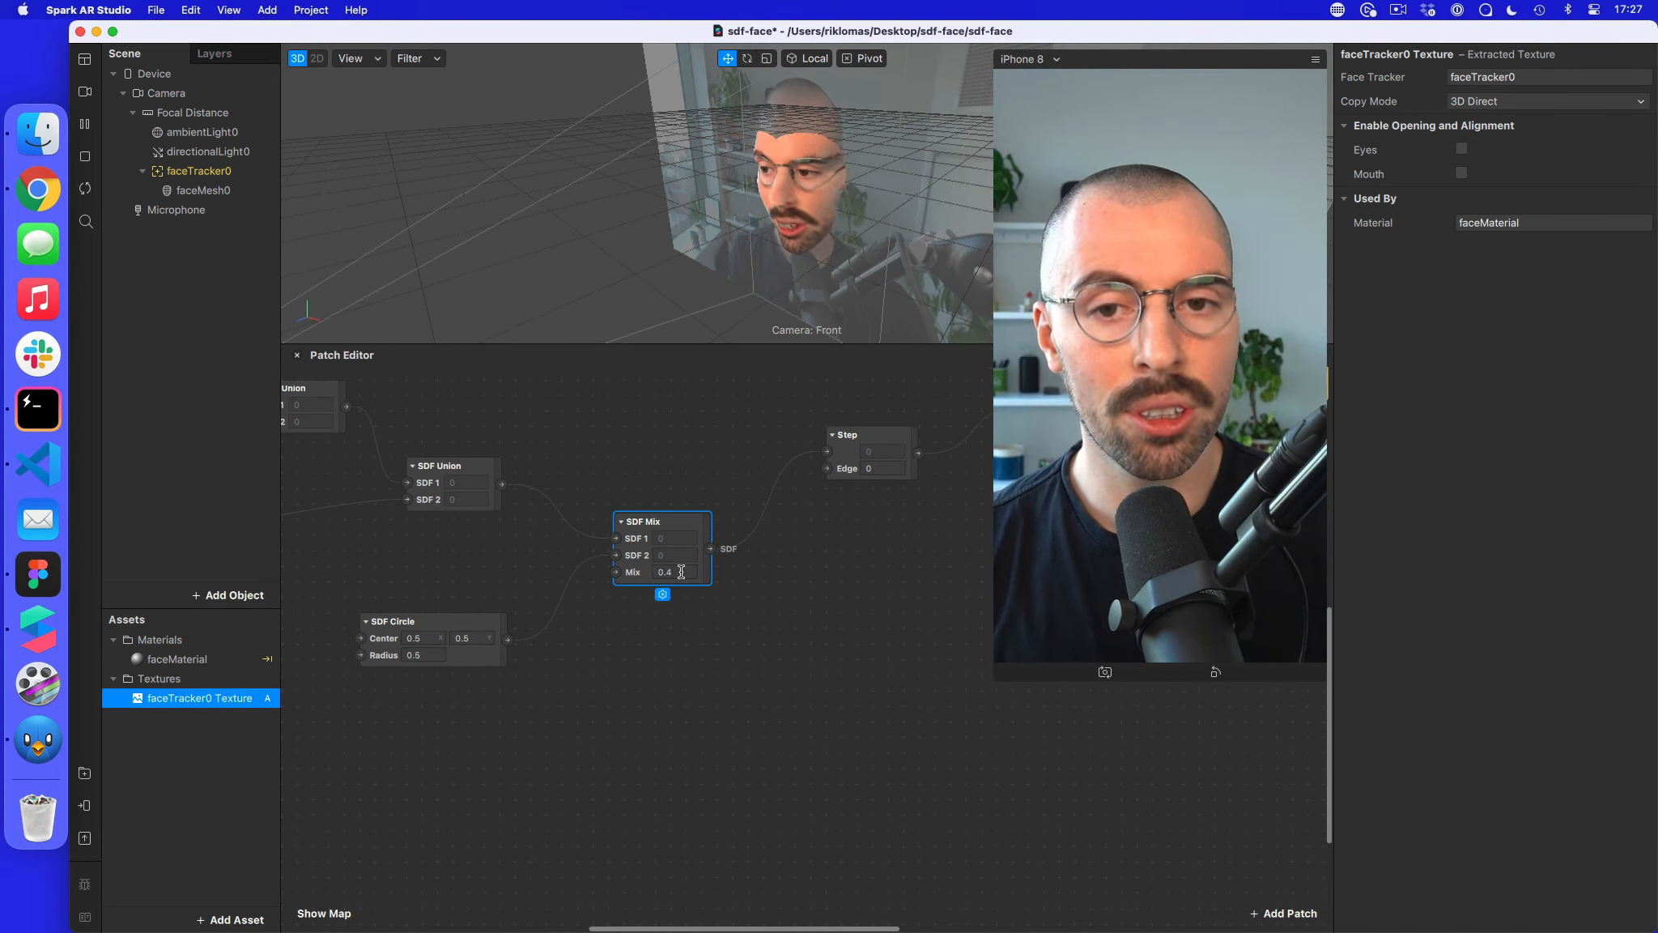
# - Try the higher Mix values 0.5 and 1 on the SDF Mix patch
pyautogui.click(681, 572)
pyautogui.write('0.5')
pyautogui.press('Return')
pyautogui.click(681, 572)
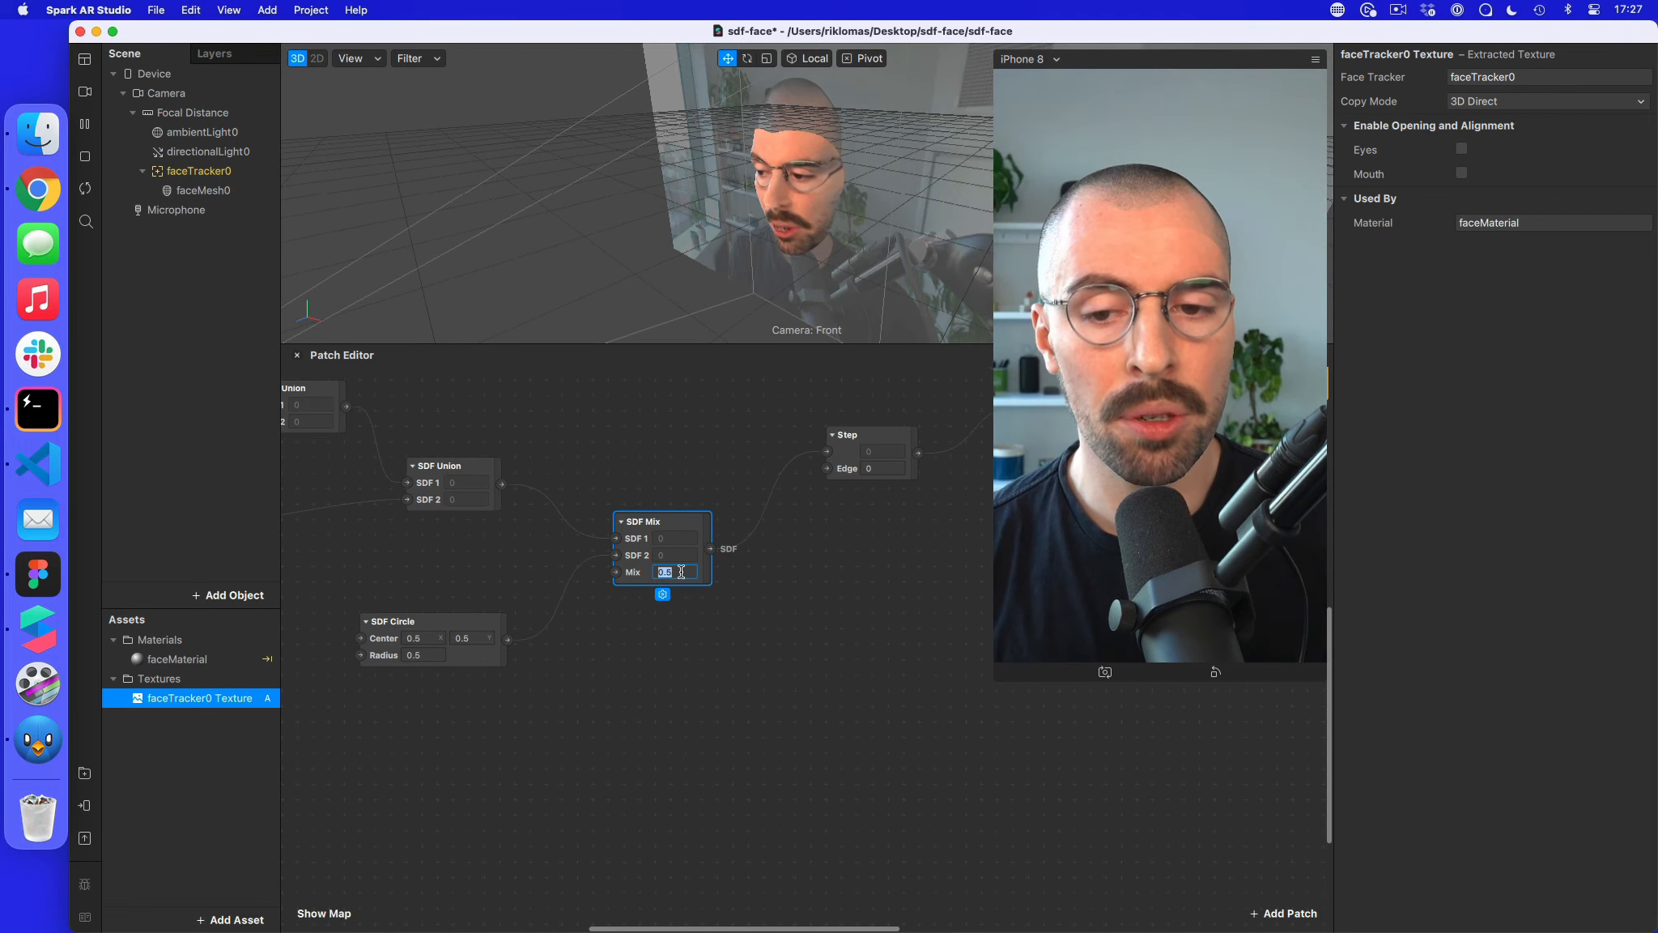
pyautogui.write('1')
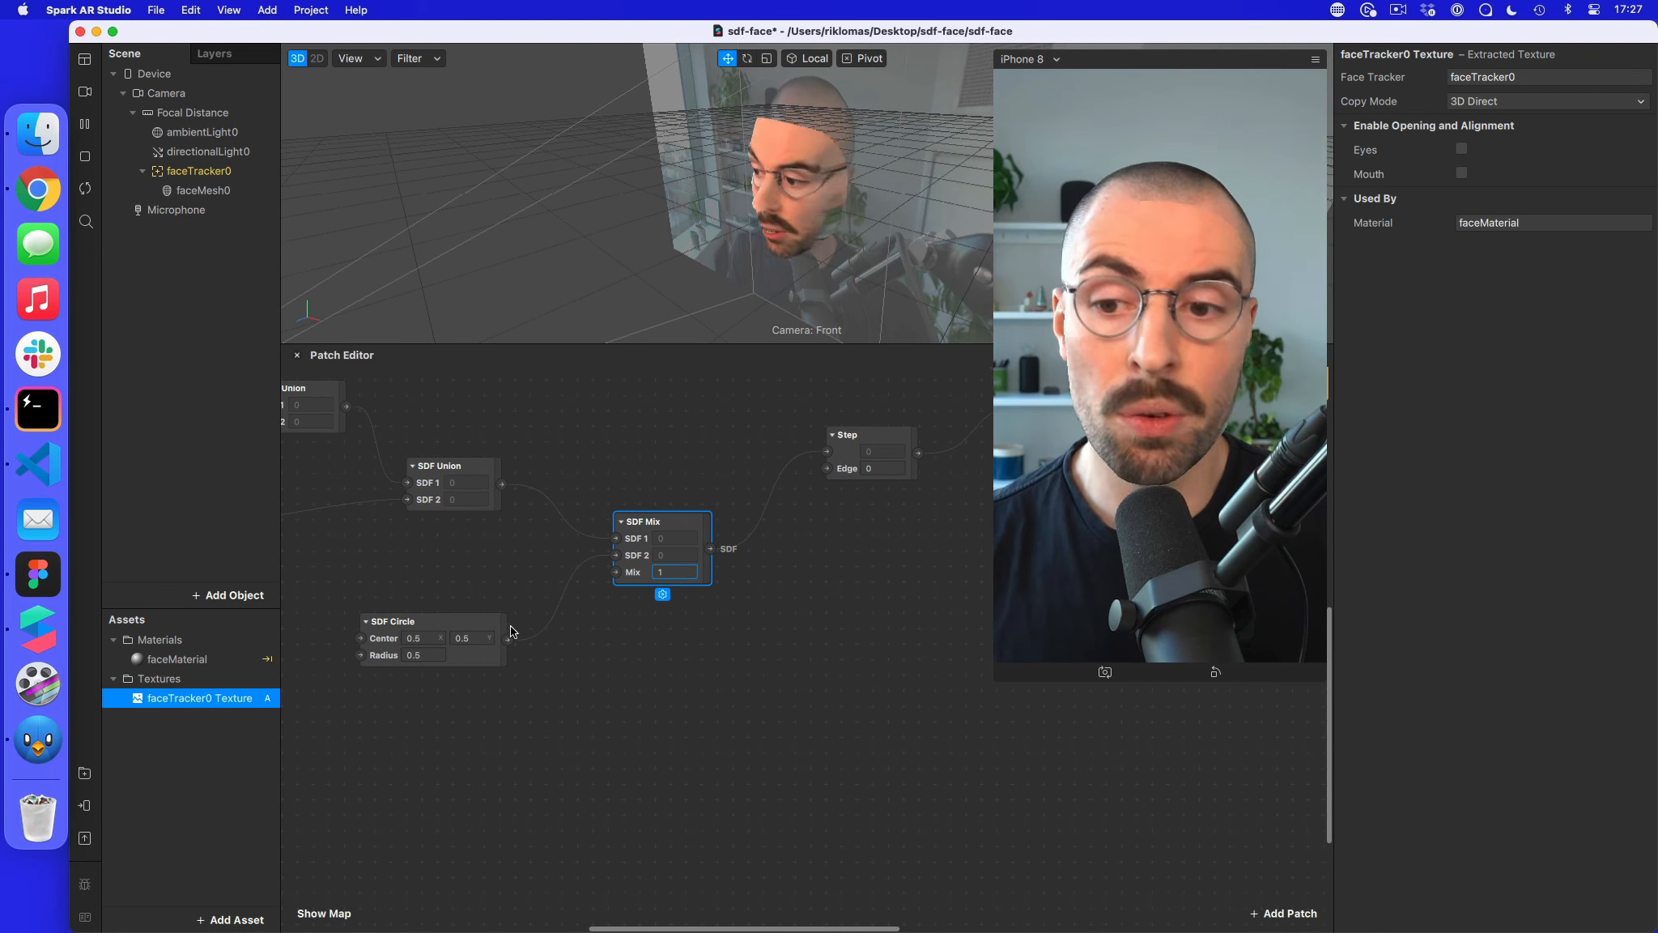
# - Move SDF Circle closer beneath the second SDF Union, and place the faceTracker0 object's patches in the empty area below it
pyautogui.moveTo(511, 631); pyautogui.dragTo(476, 584)
pyautogui.hscroll(-5, 632, 657)
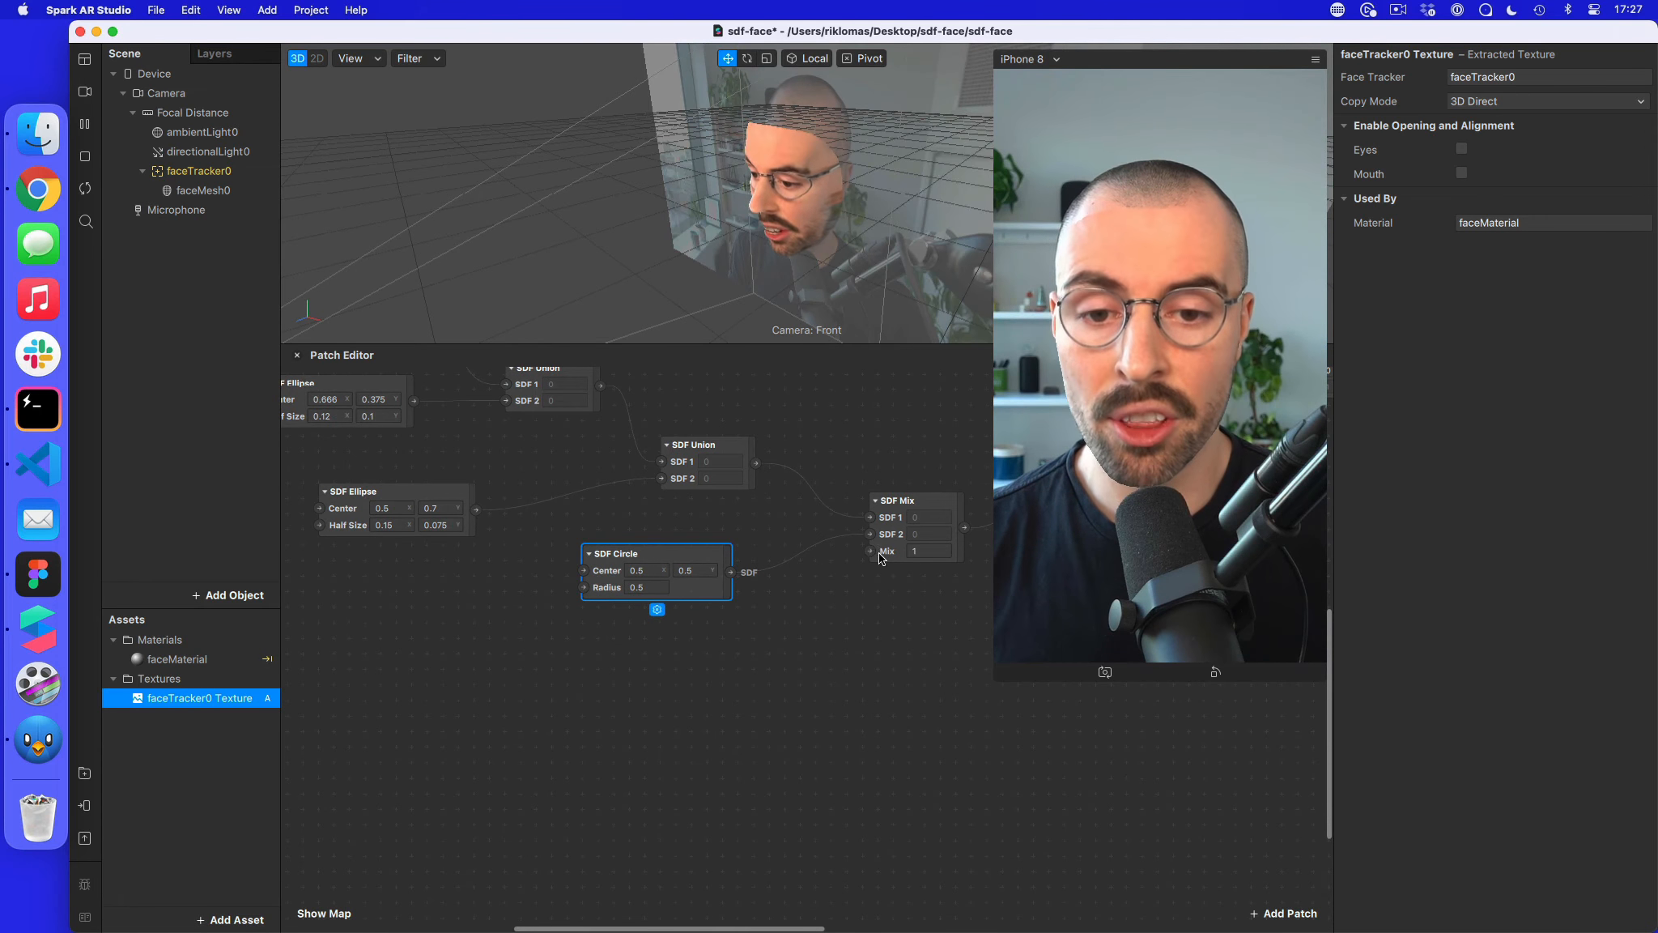
pyautogui.moveTo(199, 171); pyautogui.dragTo(339, 593)
pyautogui.moveTo(399, 747); pyautogui.dragTo(392, 750)
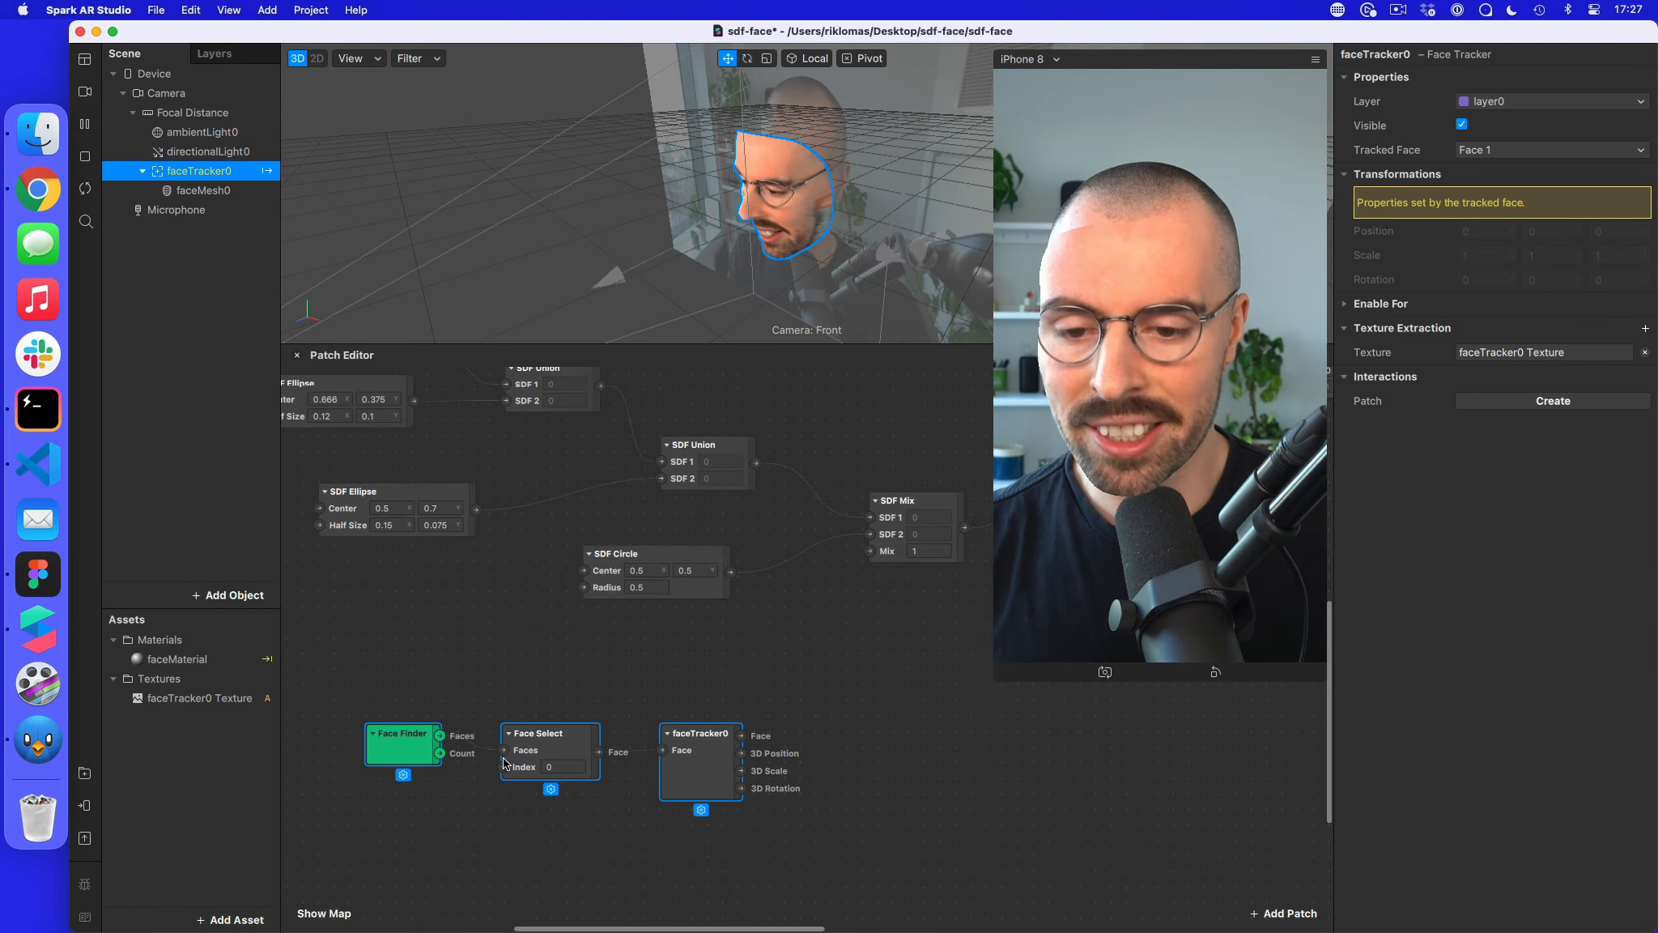
pyautogui.moveTo(696, 771); pyautogui.dragTo(565, 733)
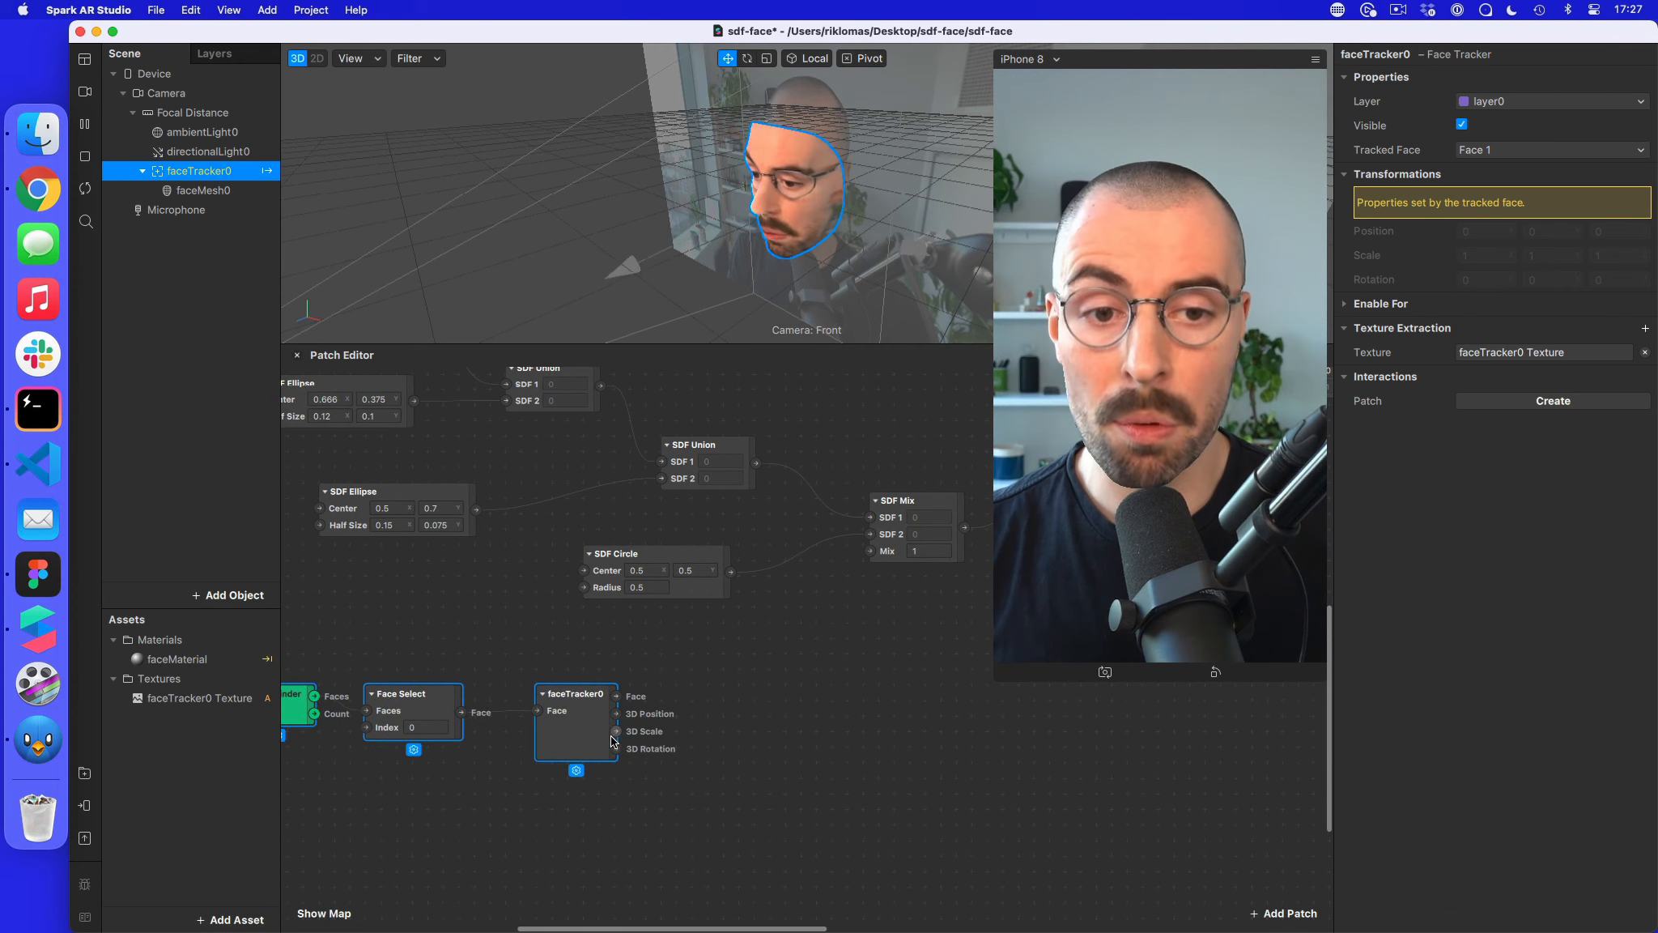
# - Add a Mouth Open patch fed by faceTracker0's Face output, and connect its Openness to SDF Mix's Mix input
pyautogui.rightClick(699, 704)
pyautogui.write('mouth')
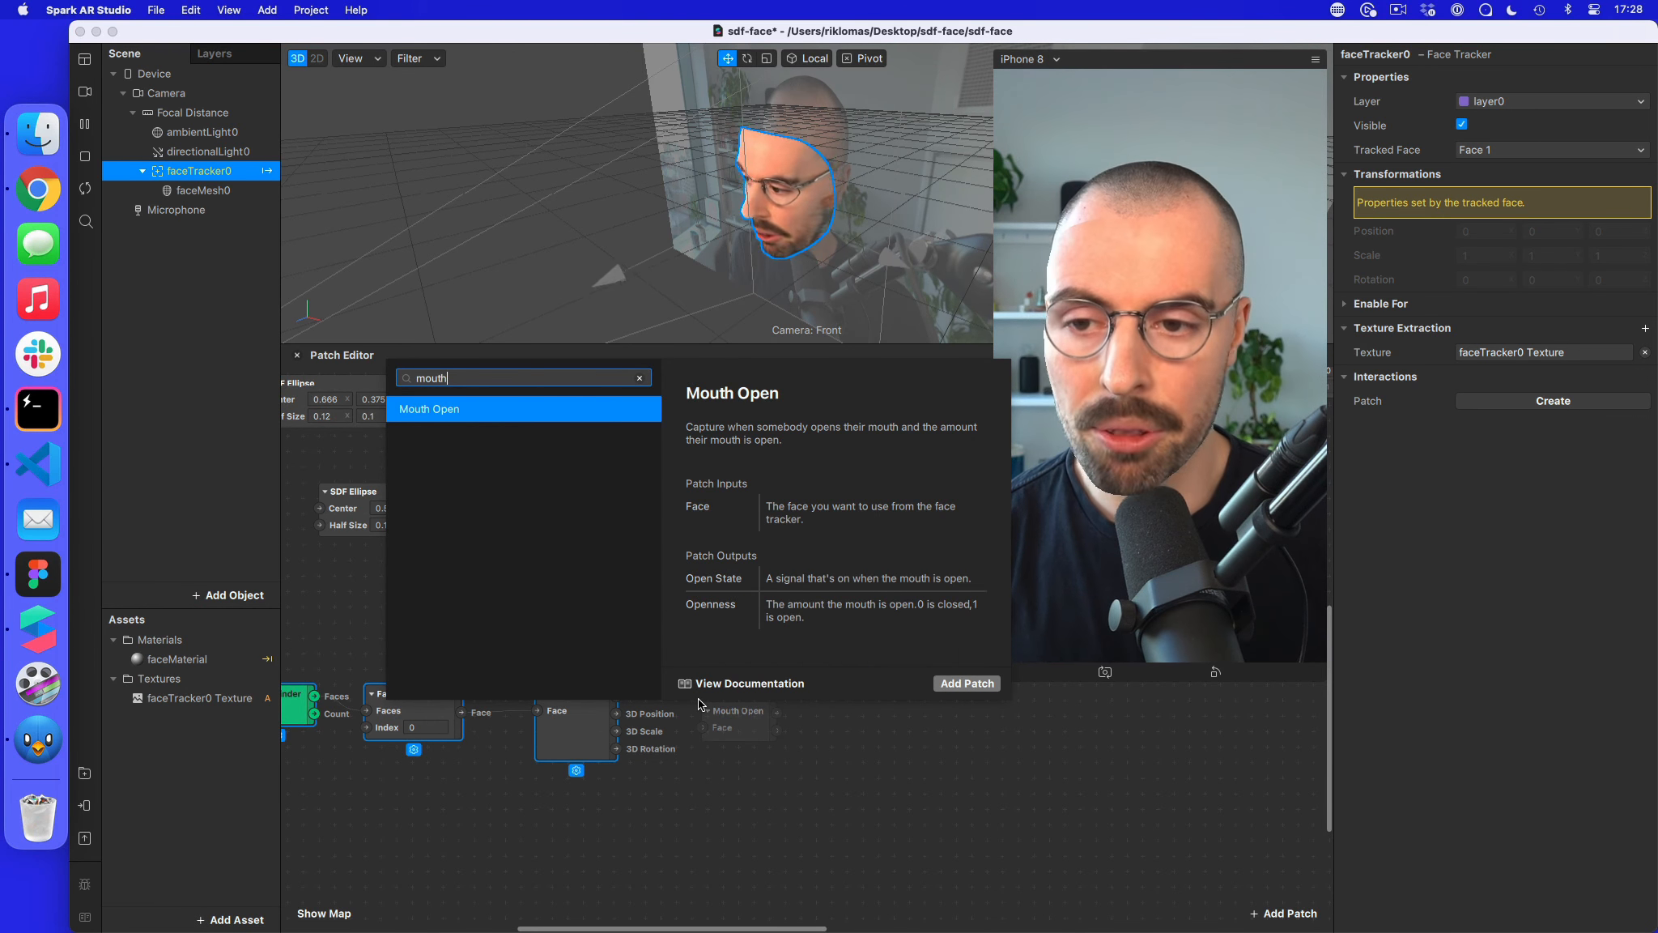
pyautogui.press('Return')
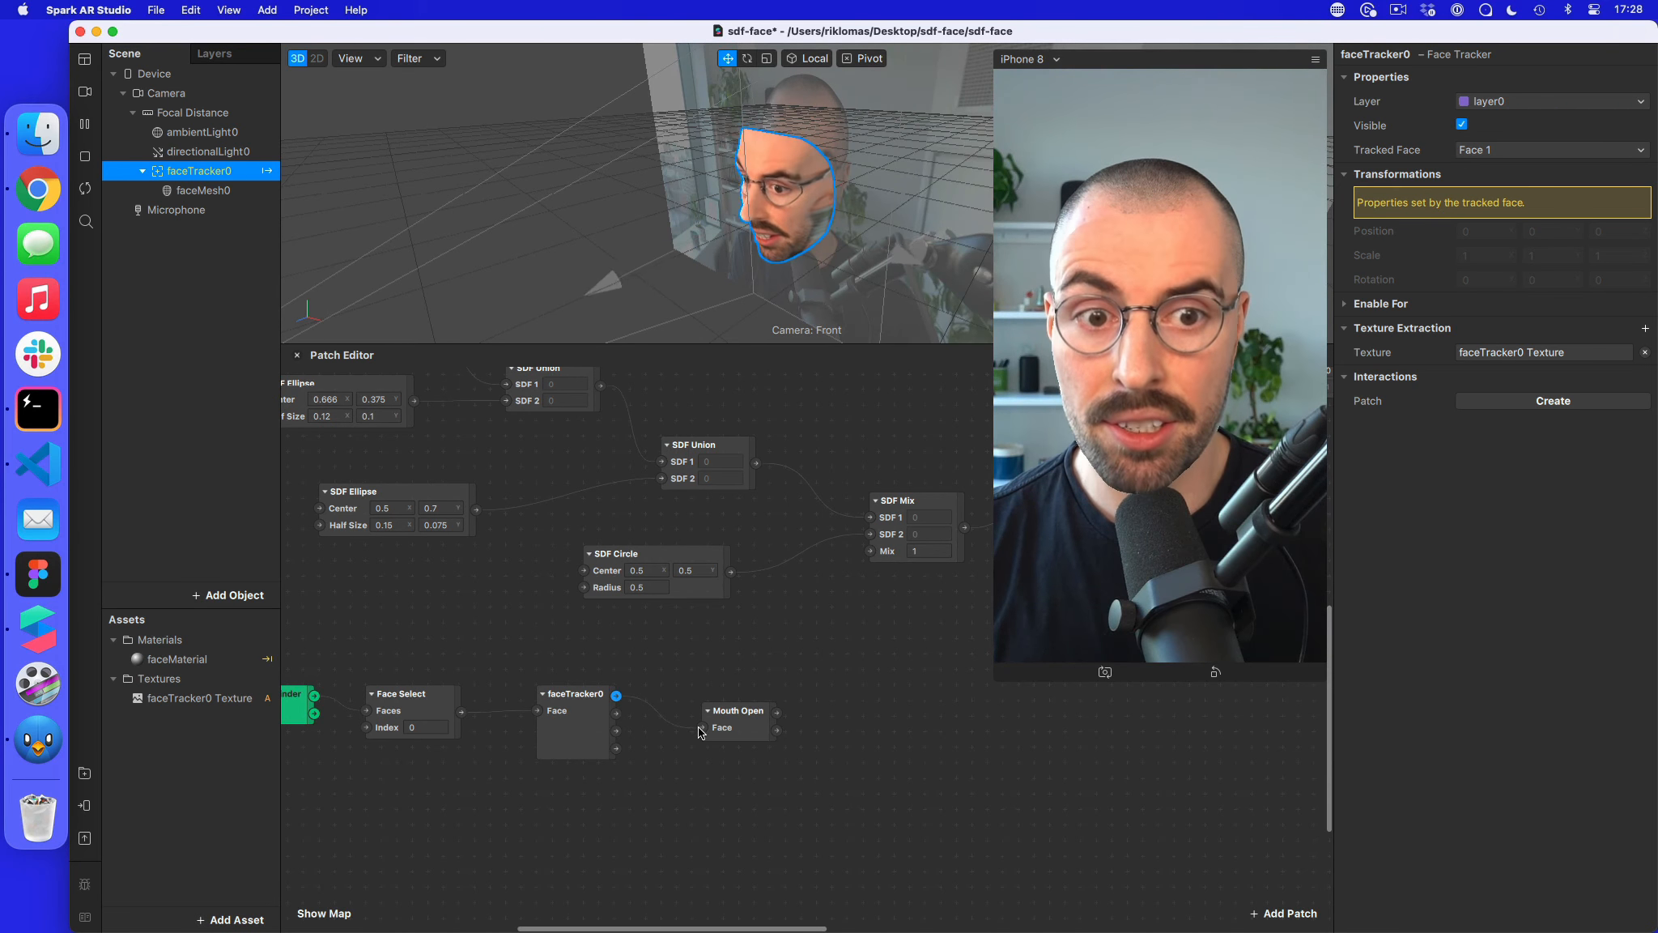
pyautogui.moveTo(701, 732); pyautogui.dragTo(701, 728)
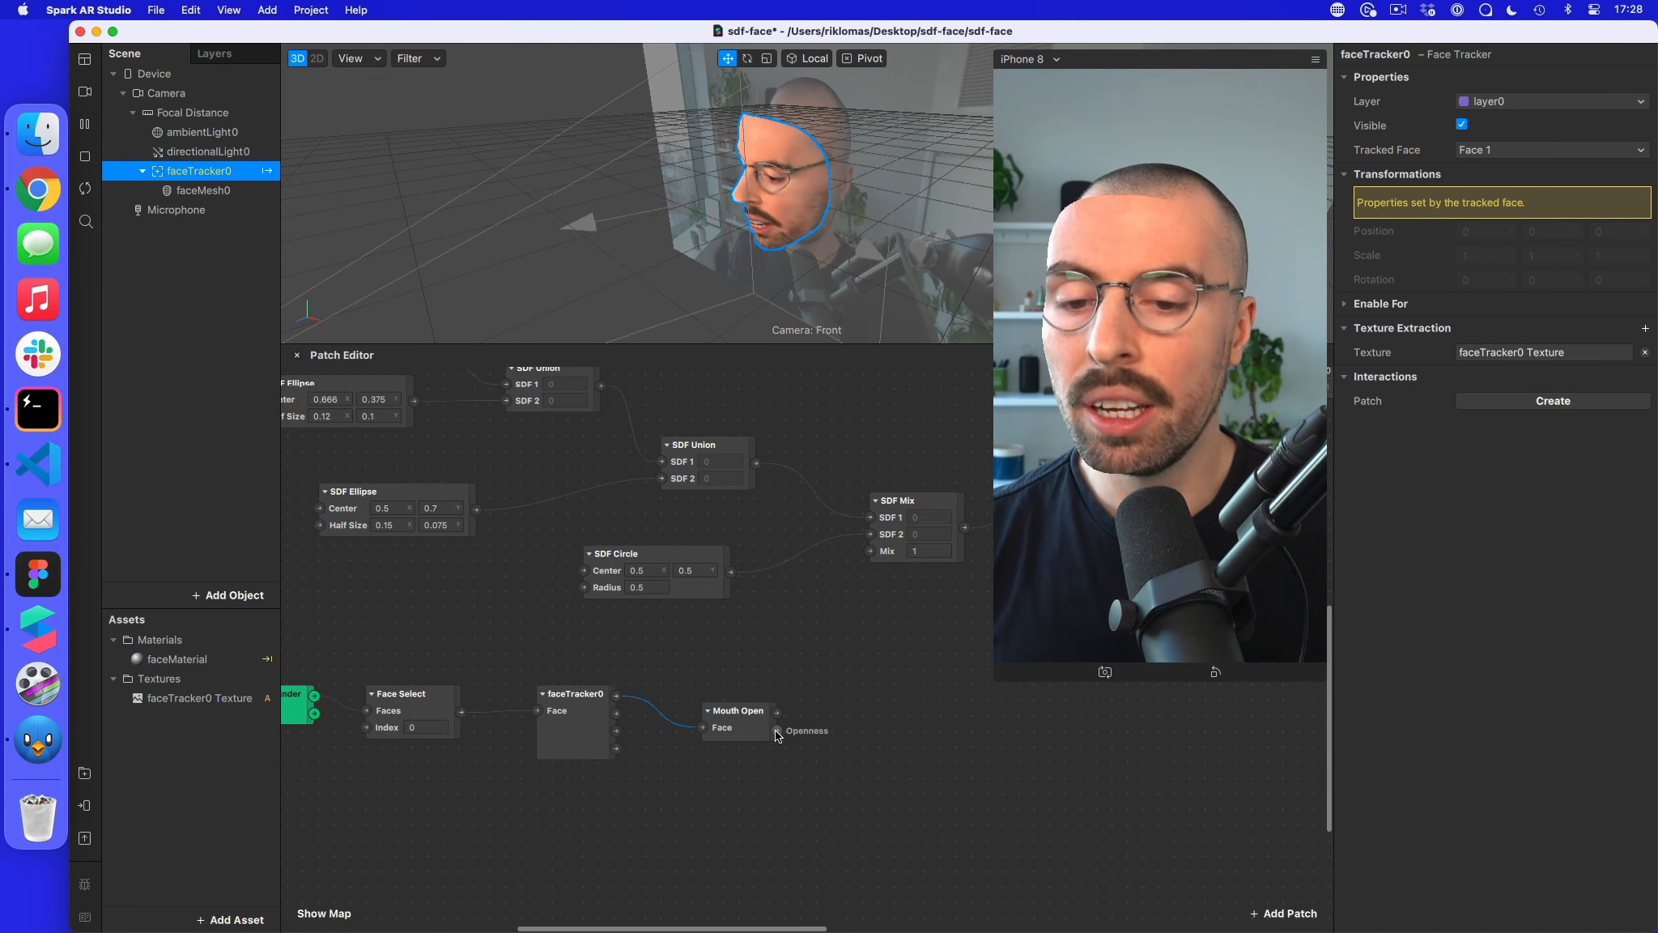
pyautogui.moveTo(775, 730); pyautogui.dragTo(871, 553)
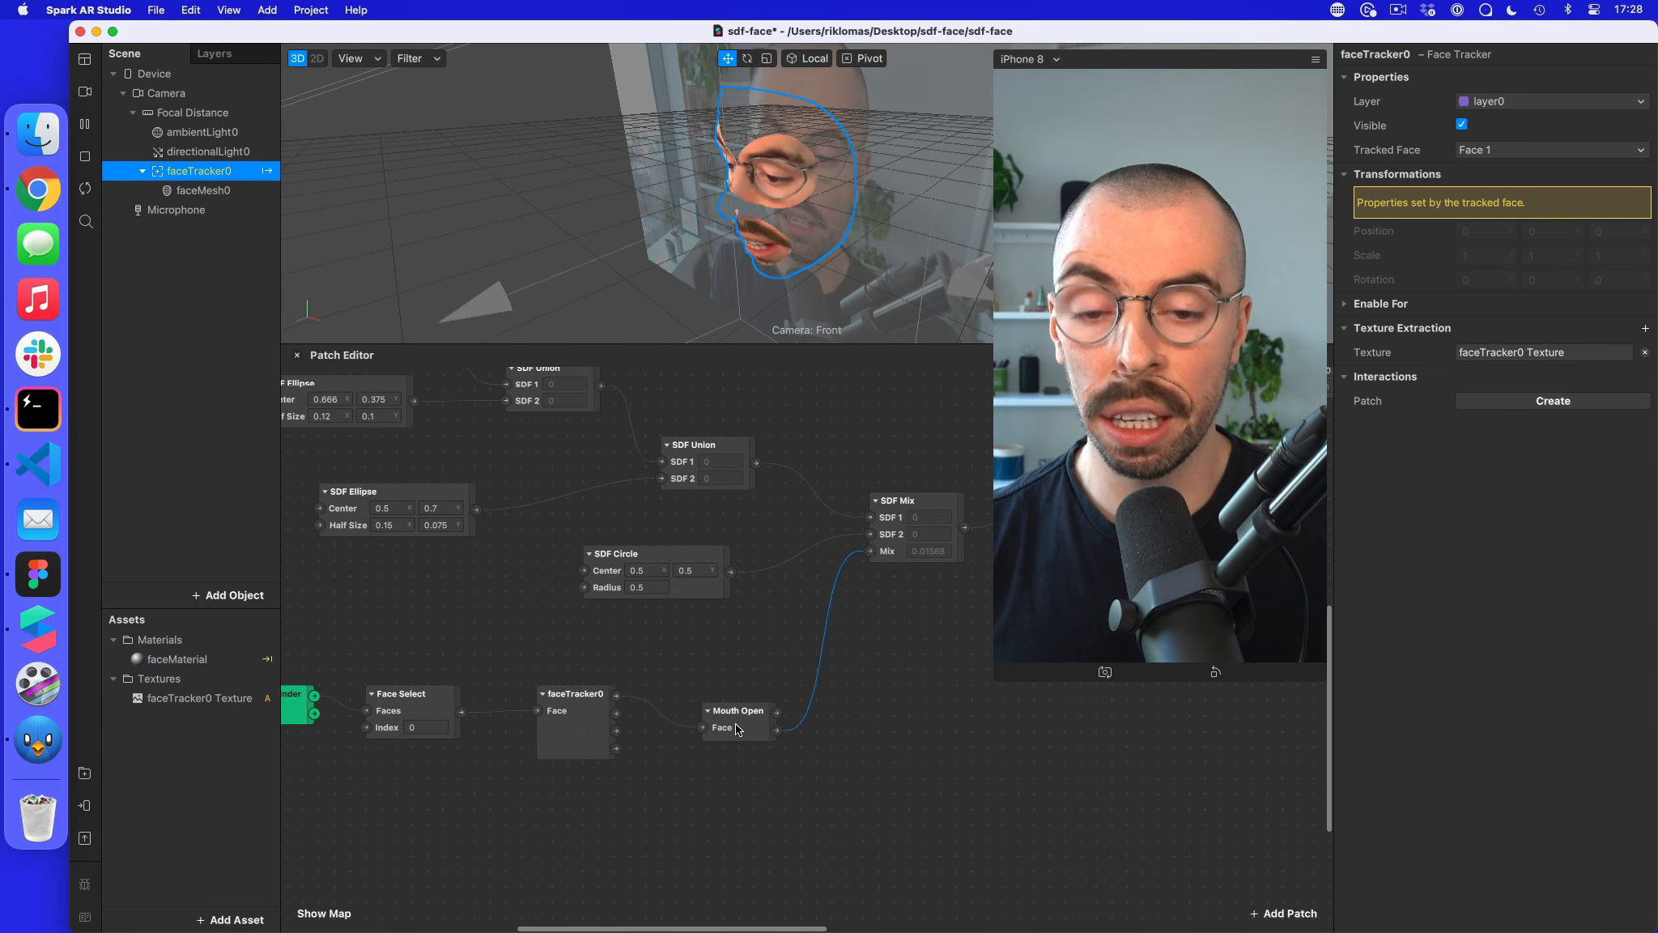
# - Move Mouth Open closer to faceTracker0, and shift the whole face tracking chain farther away from SDF Mix
pyautogui.moveTo(738, 723); pyautogui.dragTo(662, 727)
pyautogui.moveTo(748, 775); pyautogui.dragTo(303, 687)
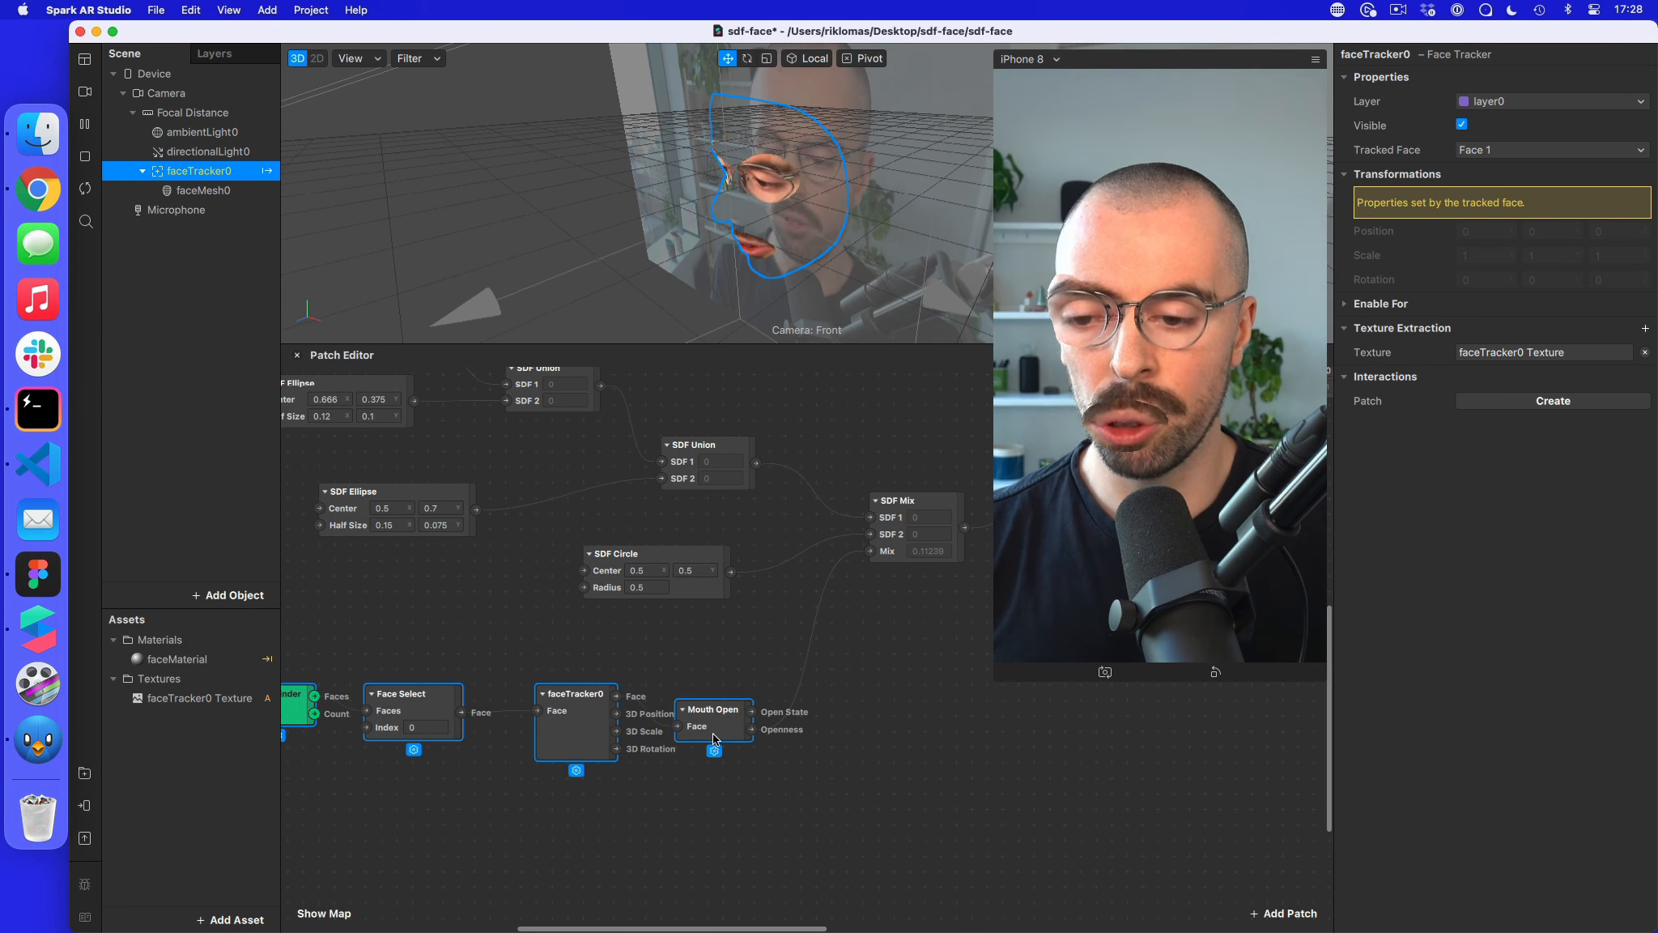
pyautogui.moveTo(726, 727); pyautogui.dragTo(540, 710)
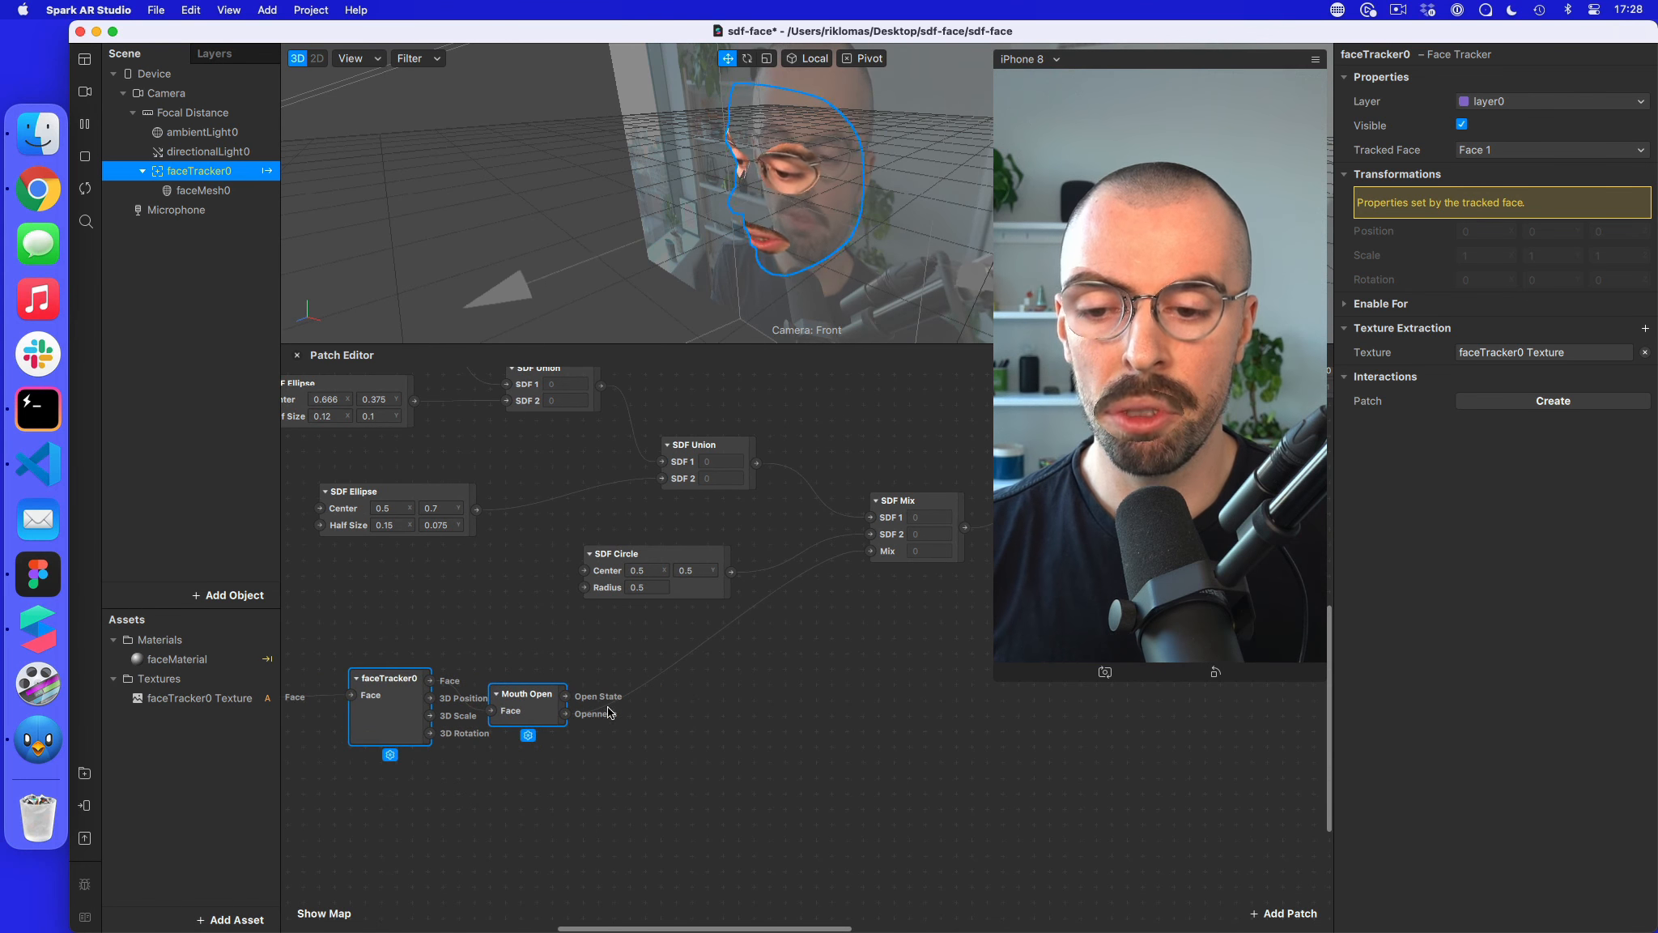
# - Add an Exponential Smoothing patch, feed Mouth Open's Openness into its Input, and connect its Output to SDF Mix's Mix input
pyautogui.rightClick(679, 712)
pyautogui.write('expo')
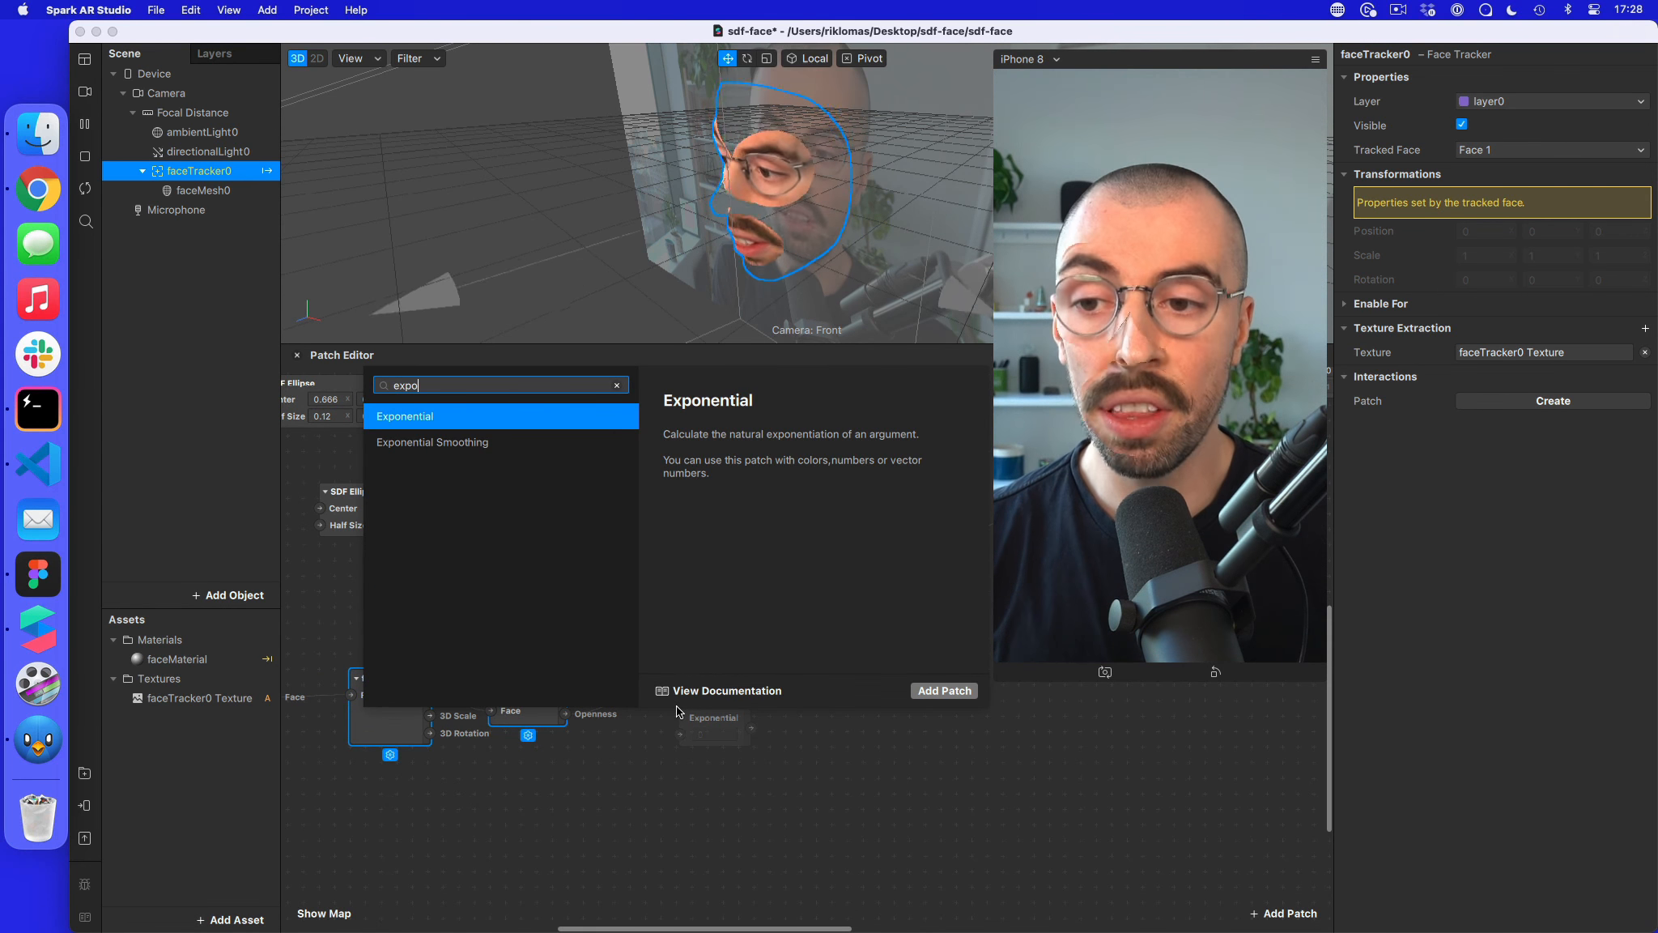
pyautogui.click(516, 446)
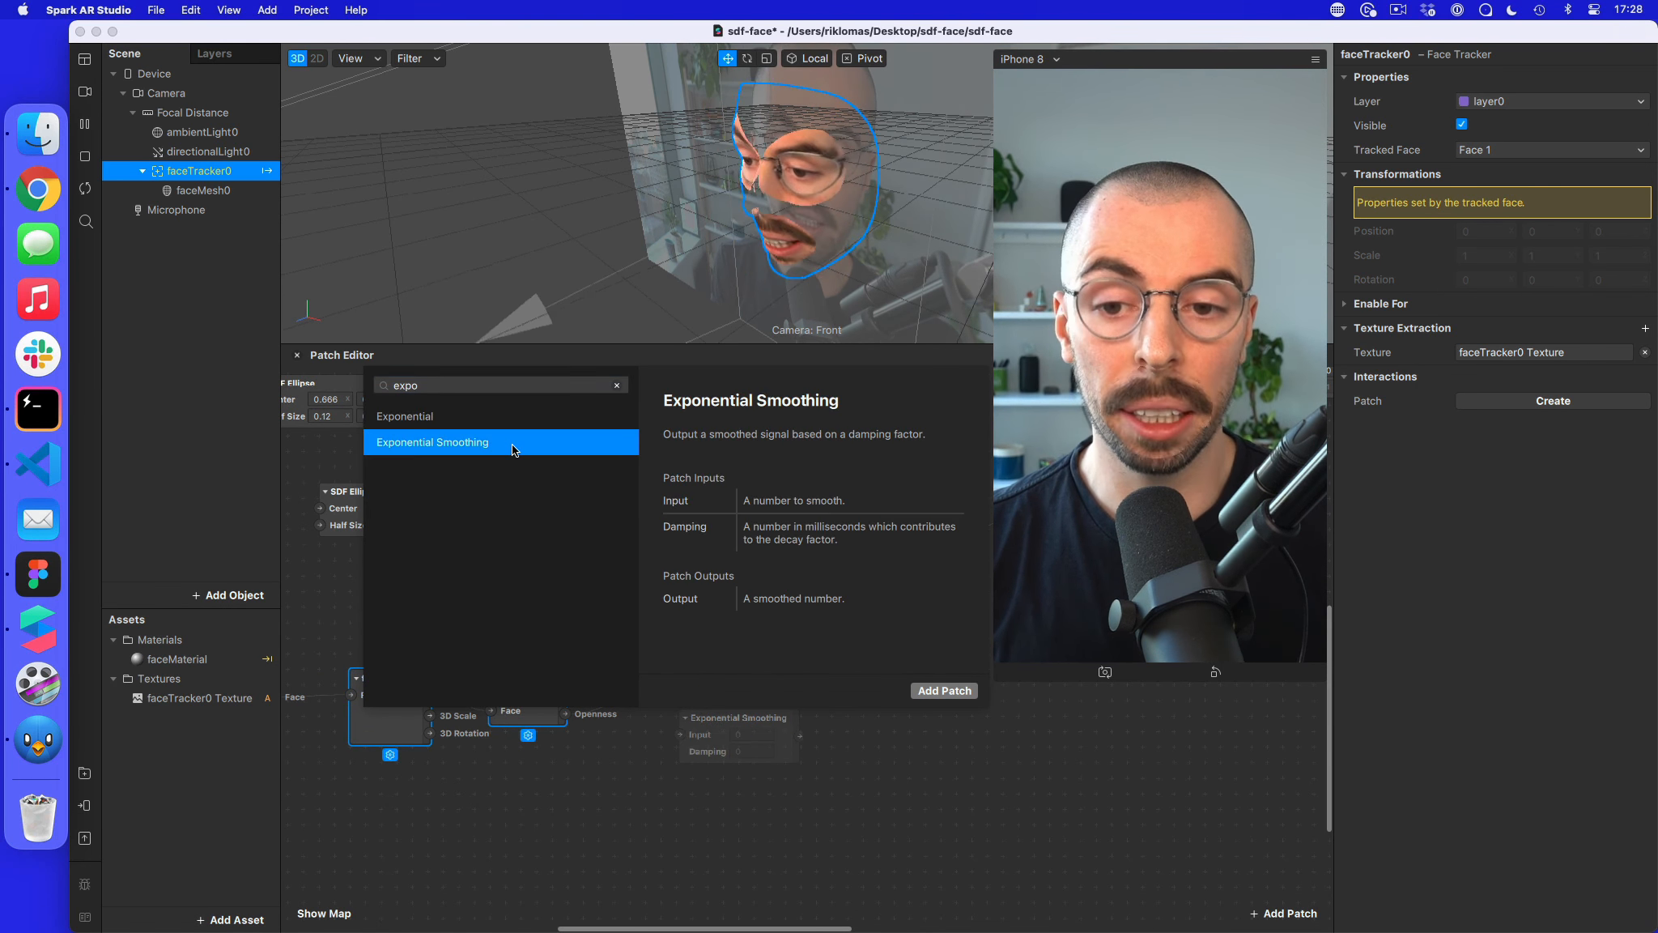
pyautogui.click(946, 691)
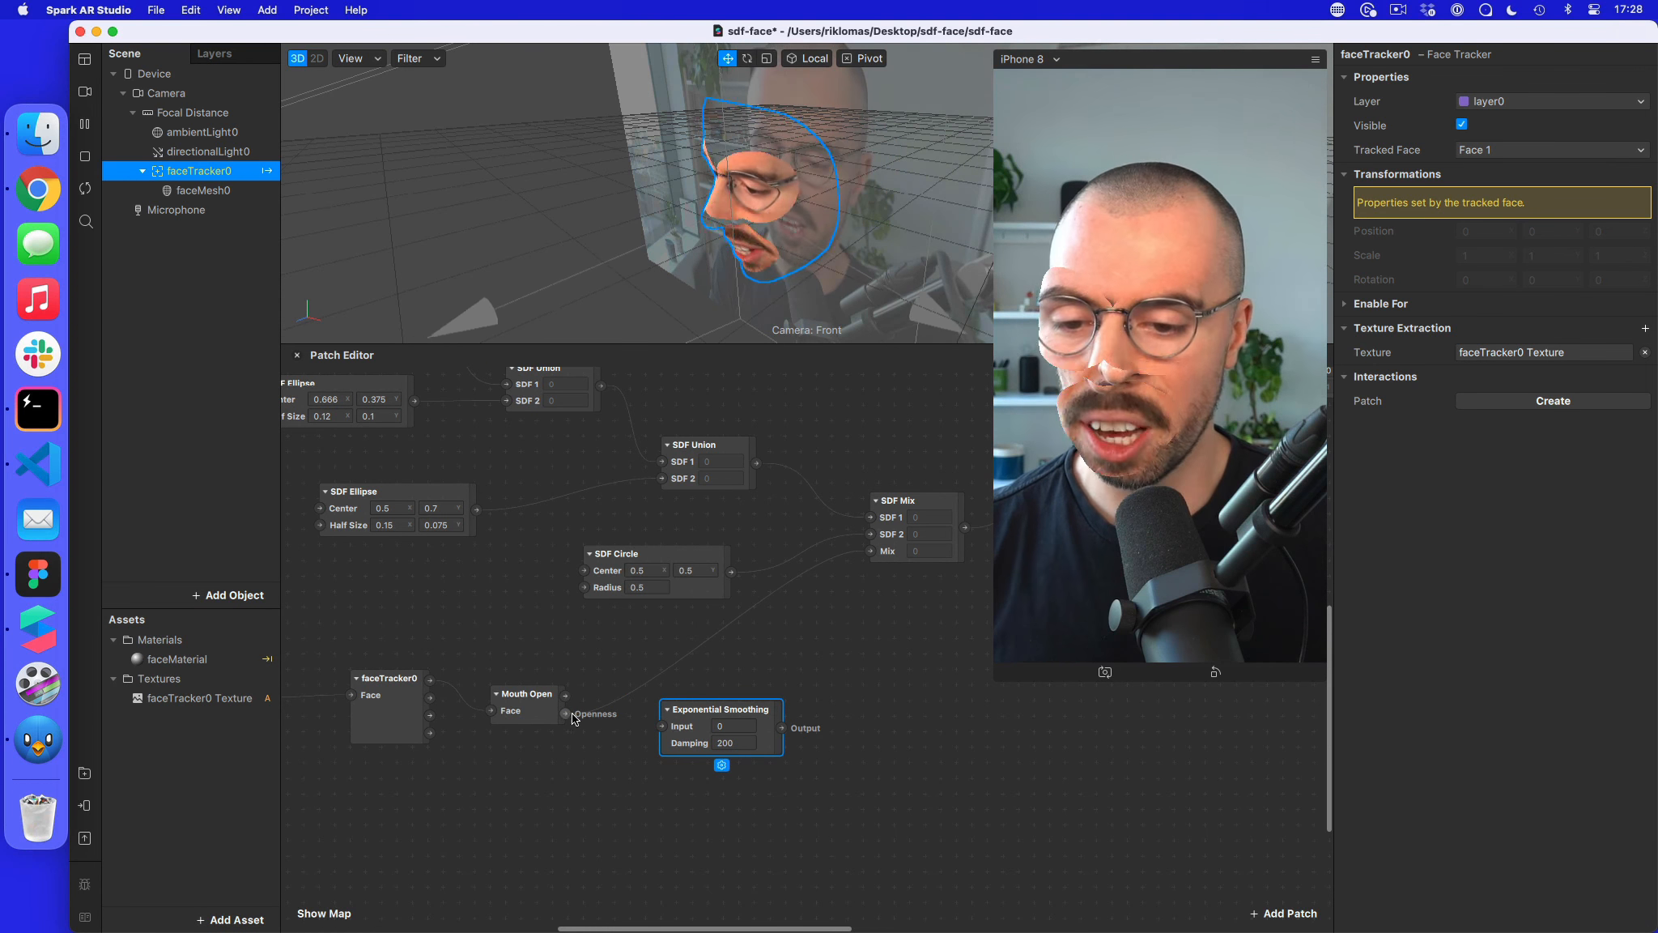
pyautogui.moveTo(565, 715); pyautogui.dragTo(663, 729)
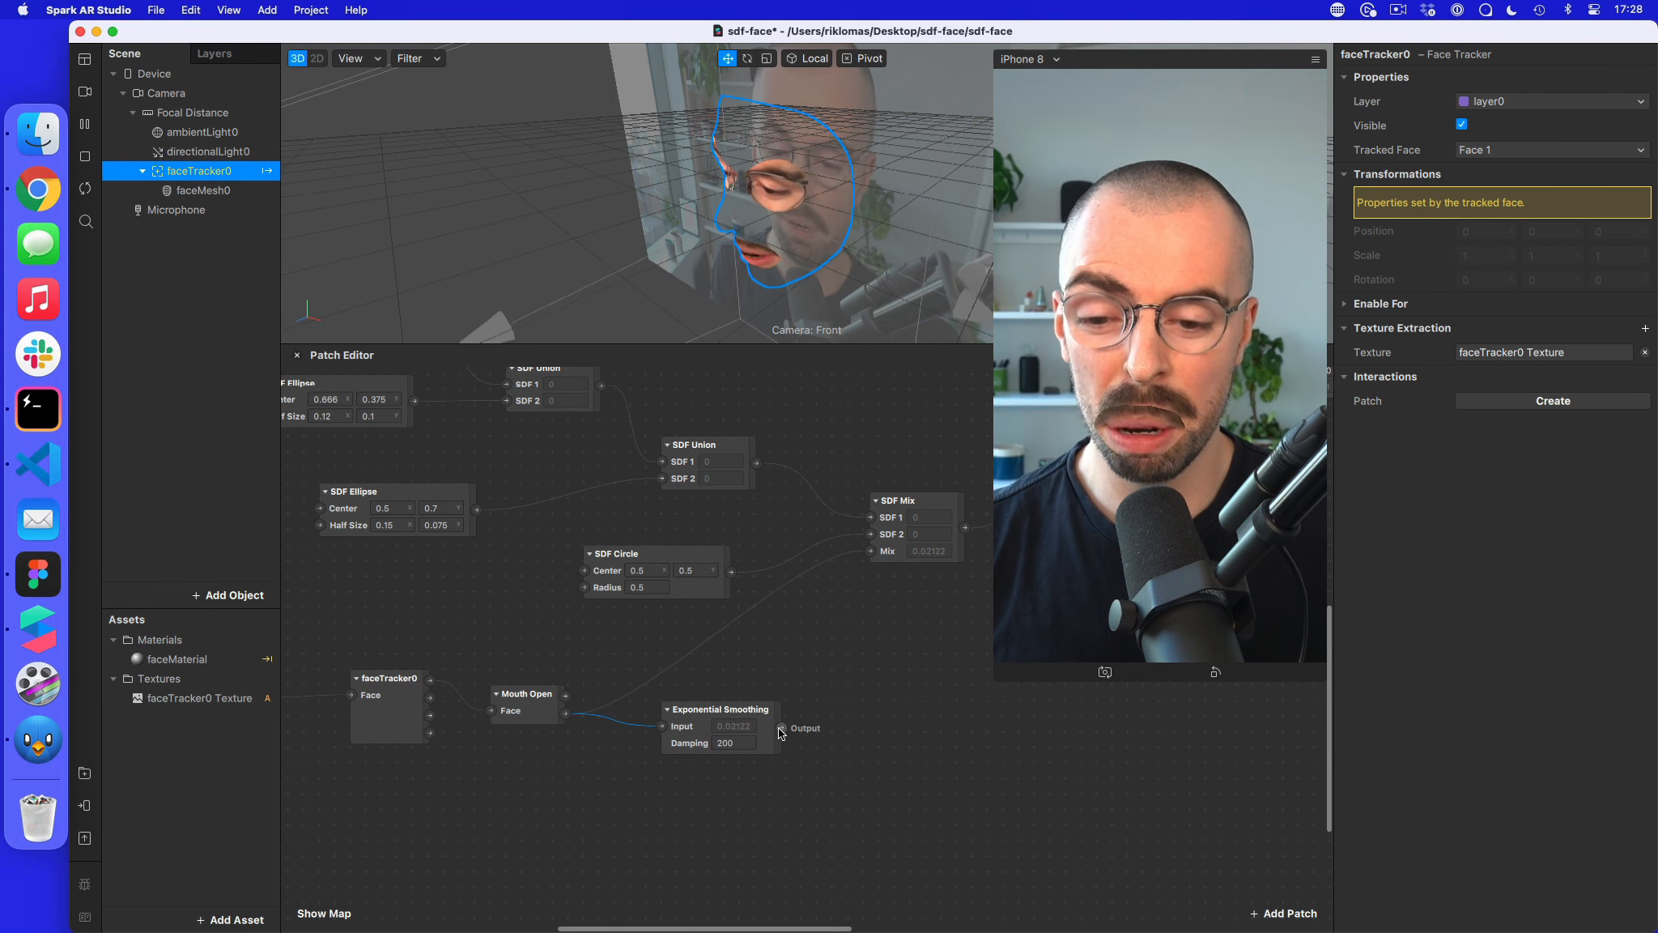
pyautogui.moveTo(782, 727); pyautogui.dragTo(871, 552)
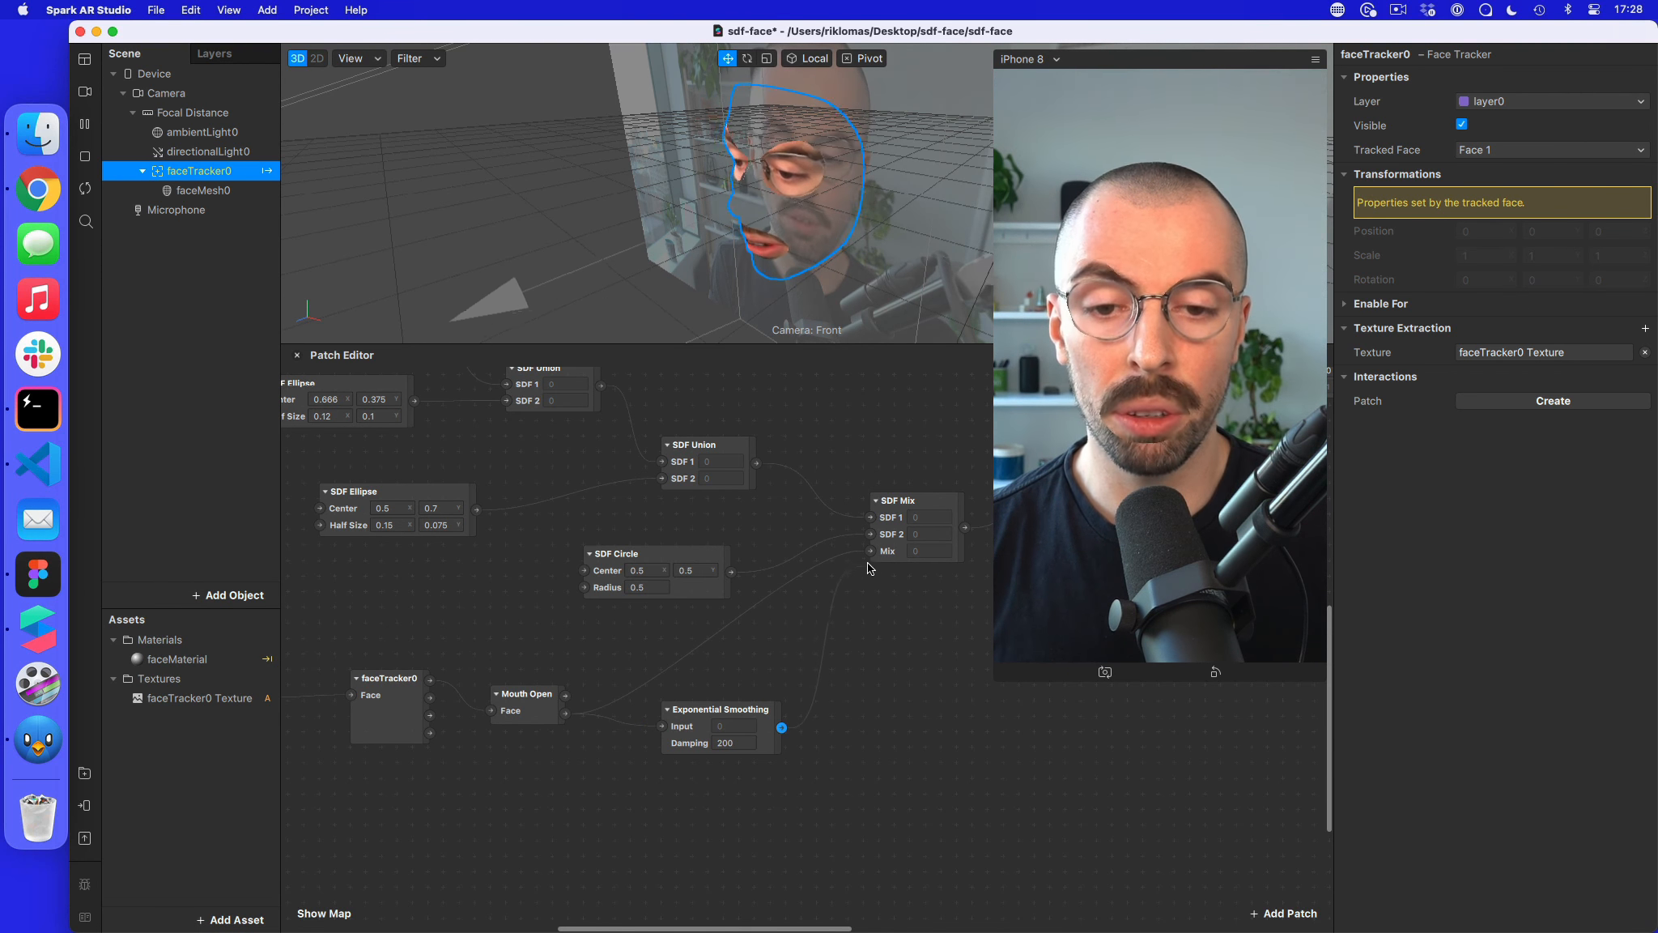